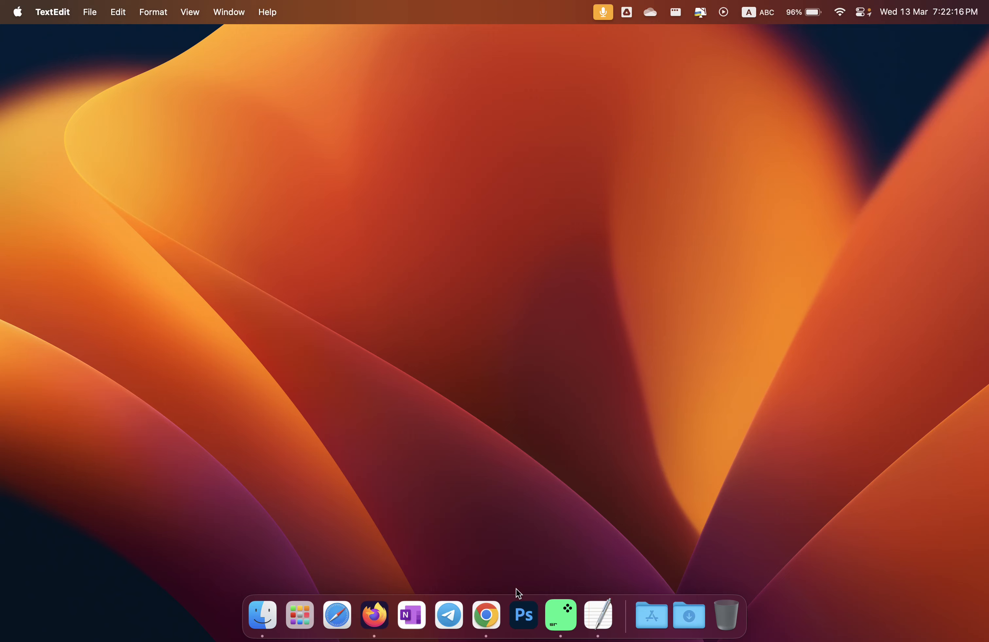
- Switch to Photoshop and open the settings for a new document
{"action": "left_click", "coordinate": [523, 612]}
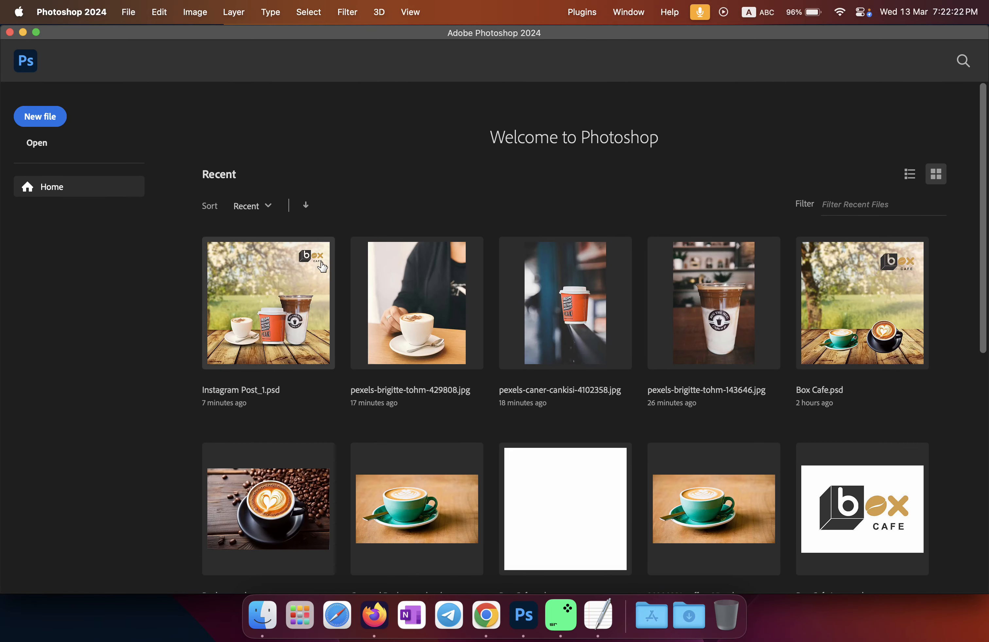
{"action": "left_click", "coordinate": [45, 121]}
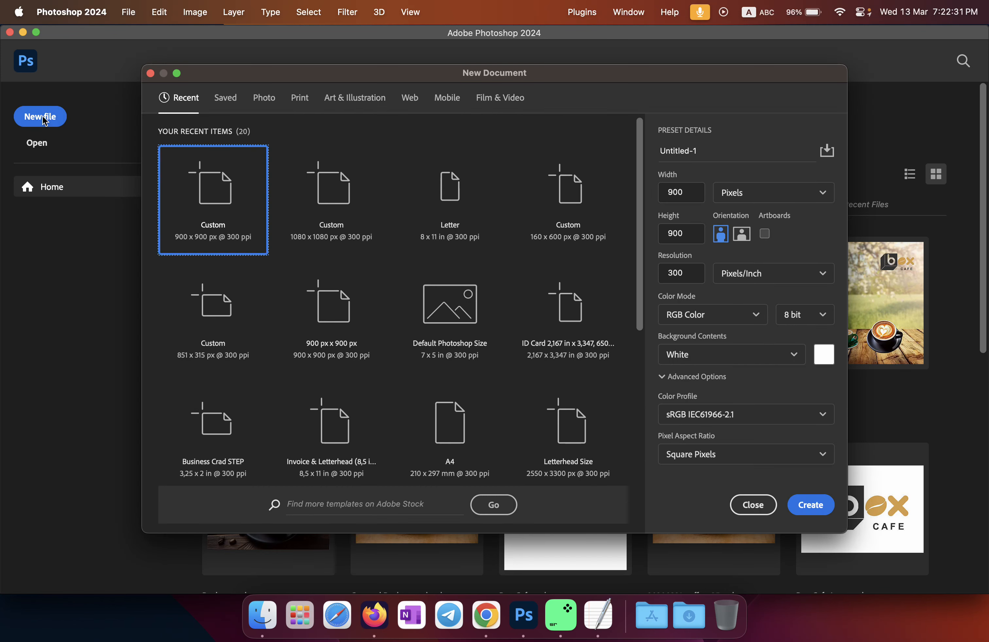
{"action": "left_click", "coordinate": [150, 74]}
{"action": "left_click", "coordinate": [130, 13]}
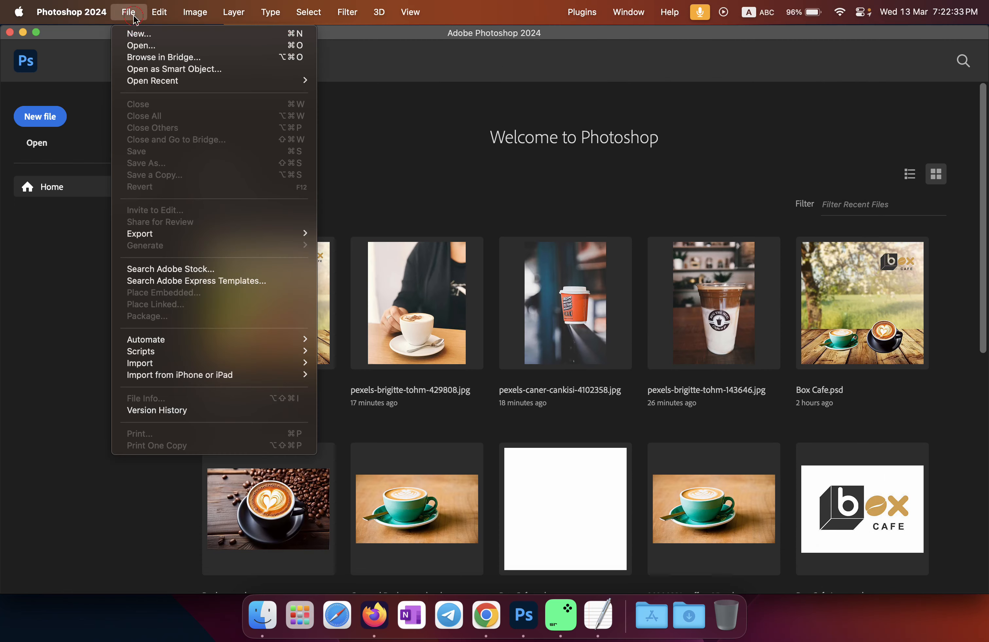
{"action": "left_click", "coordinate": [138, 36]}
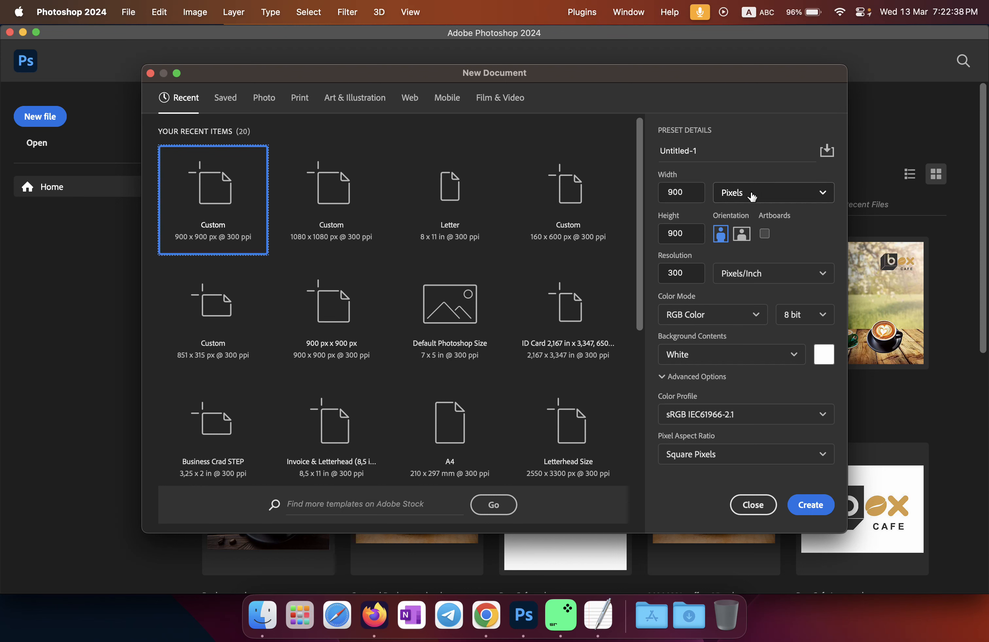
- Create a 900 × 900 pixel document at 300 pixels/inch in RGB Color with a white background
{"action": "left_click", "coordinate": [731, 194]}
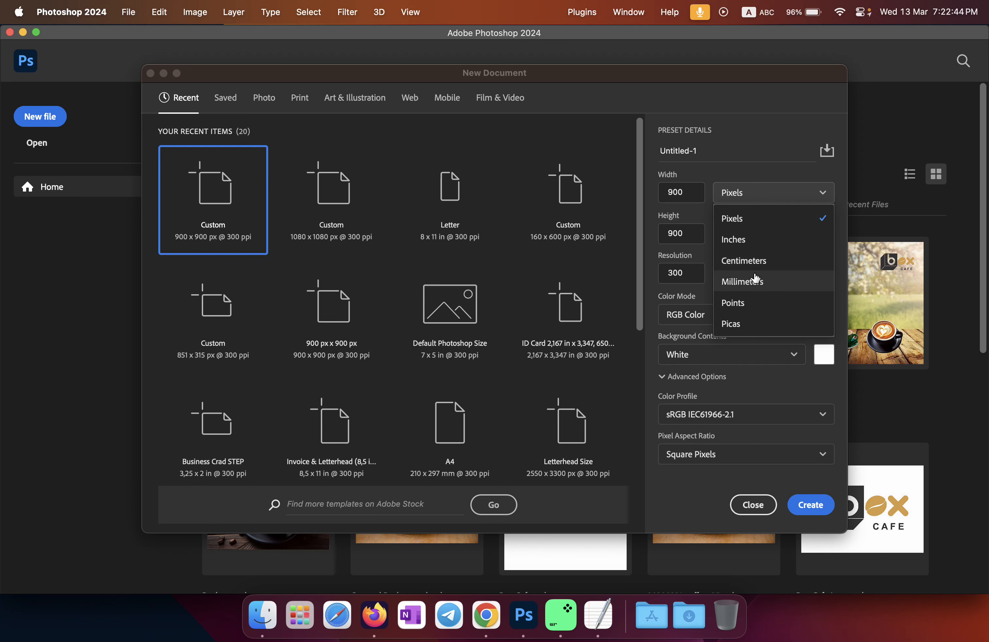
{"action": "left_click", "coordinate": [750, 199]}
{"action": "left_click", "coordinate": [686, 195]}
{"action": "left_click", "coordinate": [689, 194]}
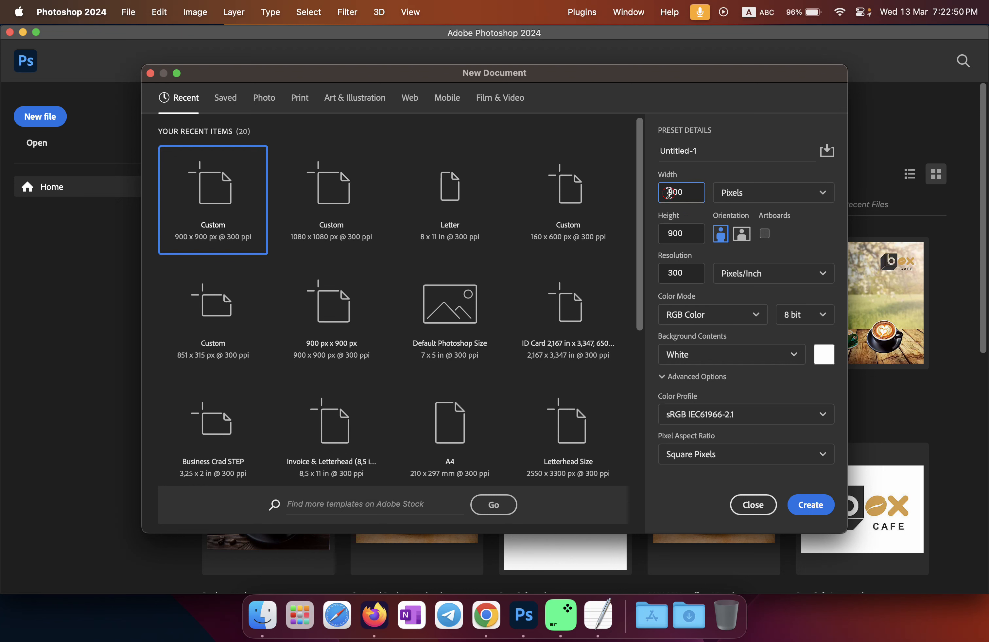
{"action": "left_click_drag", "start_coordinate": [669, 192], "coordinate": [690, 193]}
{"action": "left_click", "coordinate": [691, 192]}
{"action": "left_click", "coordinate": [689, 236]}
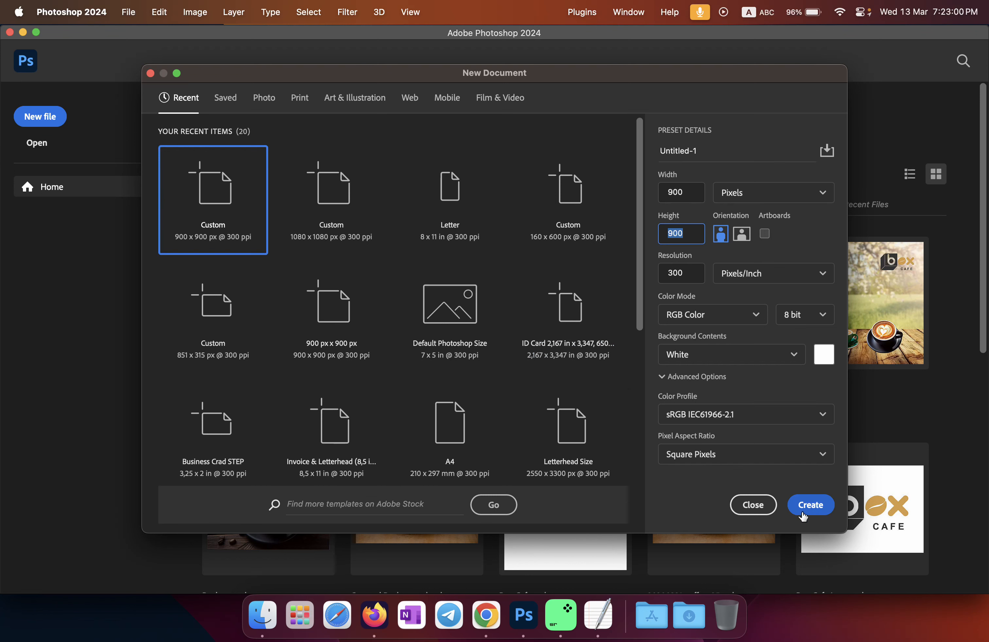
{"action": "left_click", "coordinate": [819, 507]}
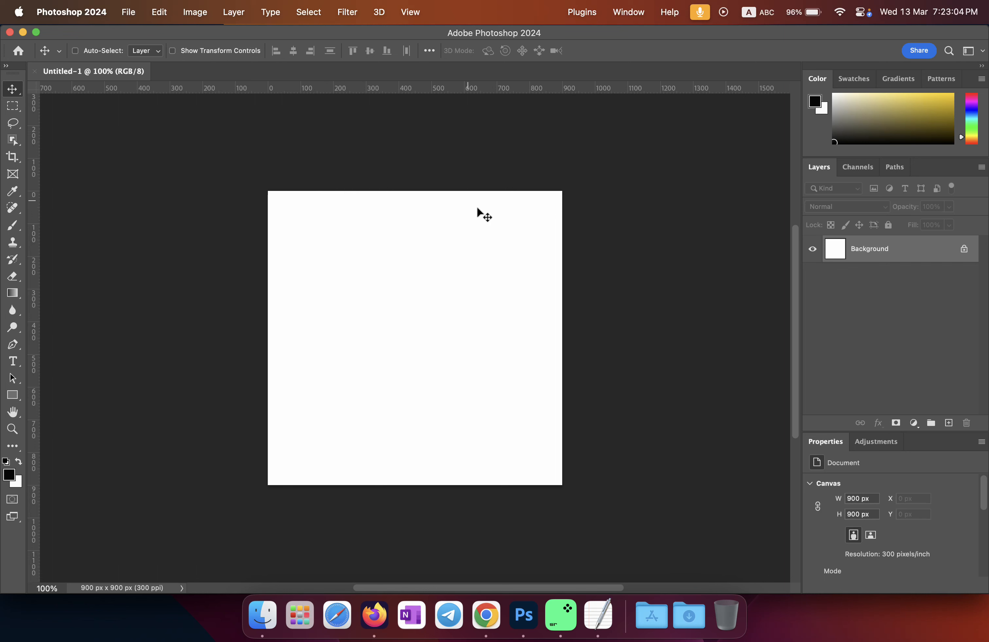
- Save the document in Photoshop format as Box Cafe.psd in the folder IT Step > 1 - Ps > 1 - Box Cafe
{"action": "left_click", "coordinate": [129, 13]}
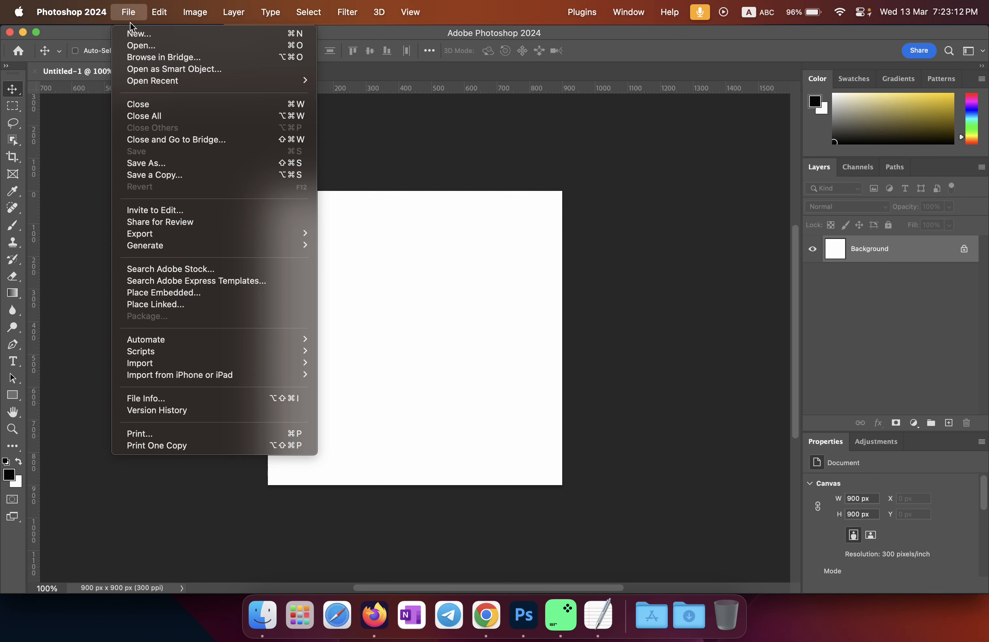
{"action": "left_click", "coordinate": [174, 168]}
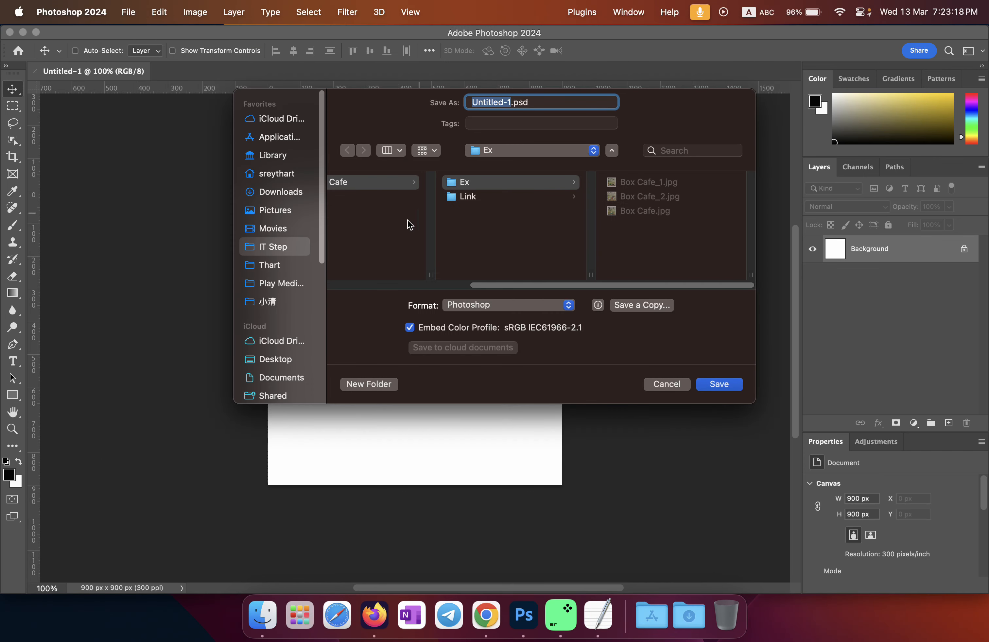
{"action": "left_click", "coordinate": [284, 251]}
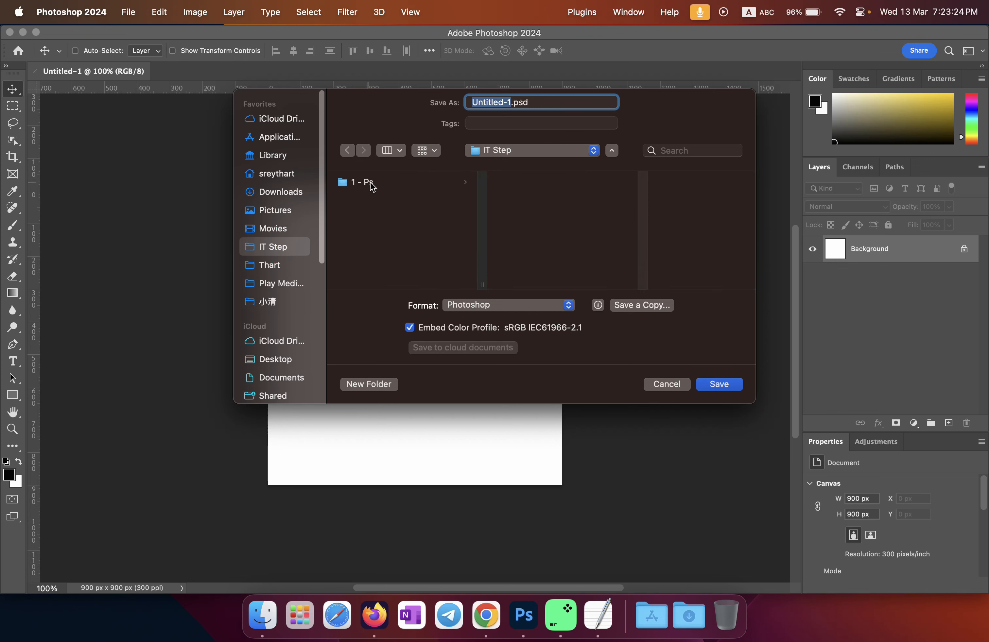
{"action": "left_click", "coordinate": [374, 189]}
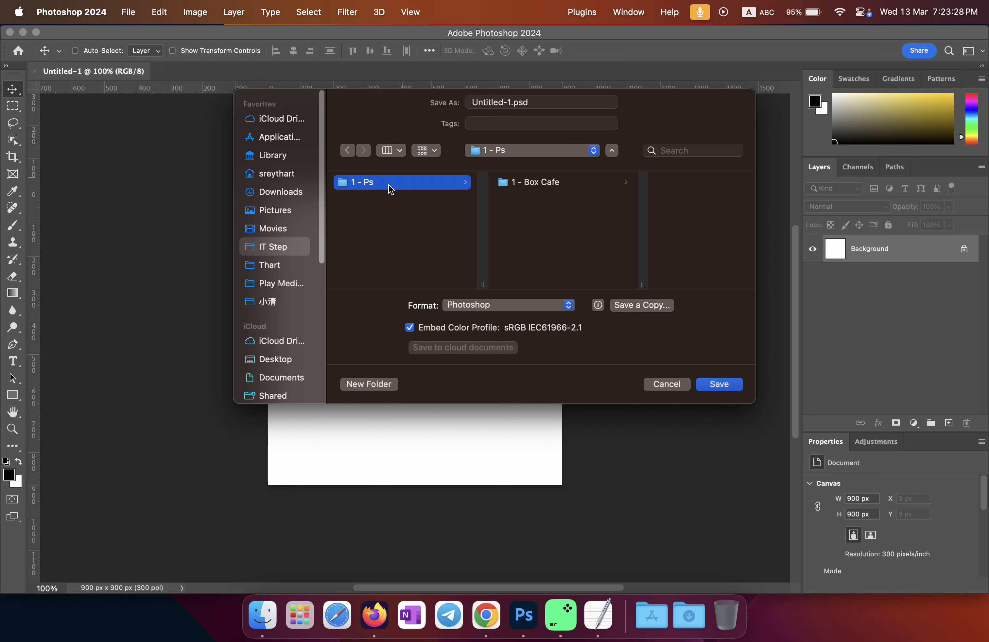
{"action": "left_click", "coordinate": [555, 184]}
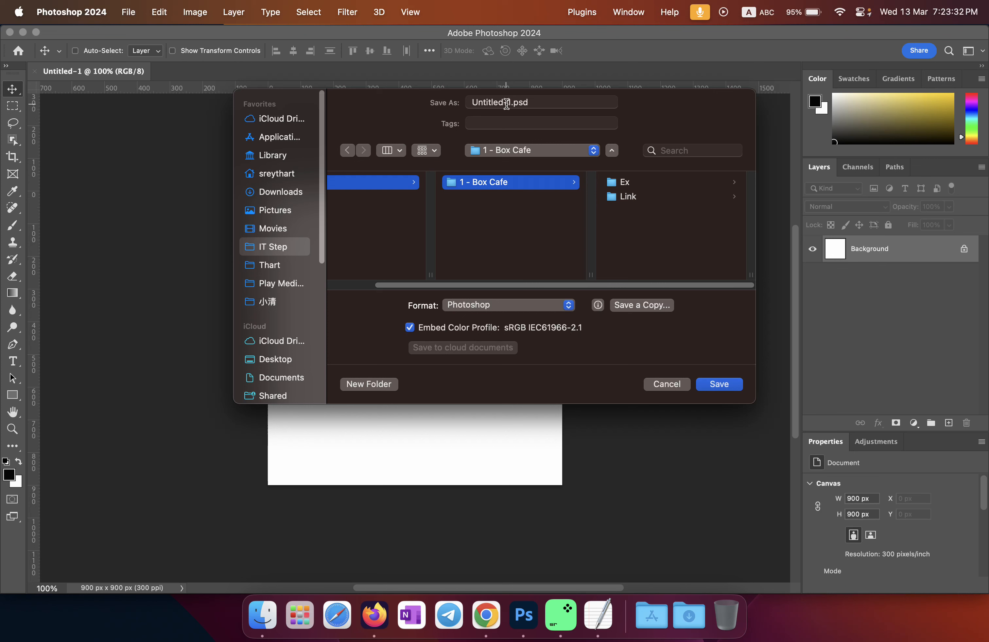
{"action": "left_click_drag", "start_coordinate": [511, 103], "coordinate": [467, 104]}
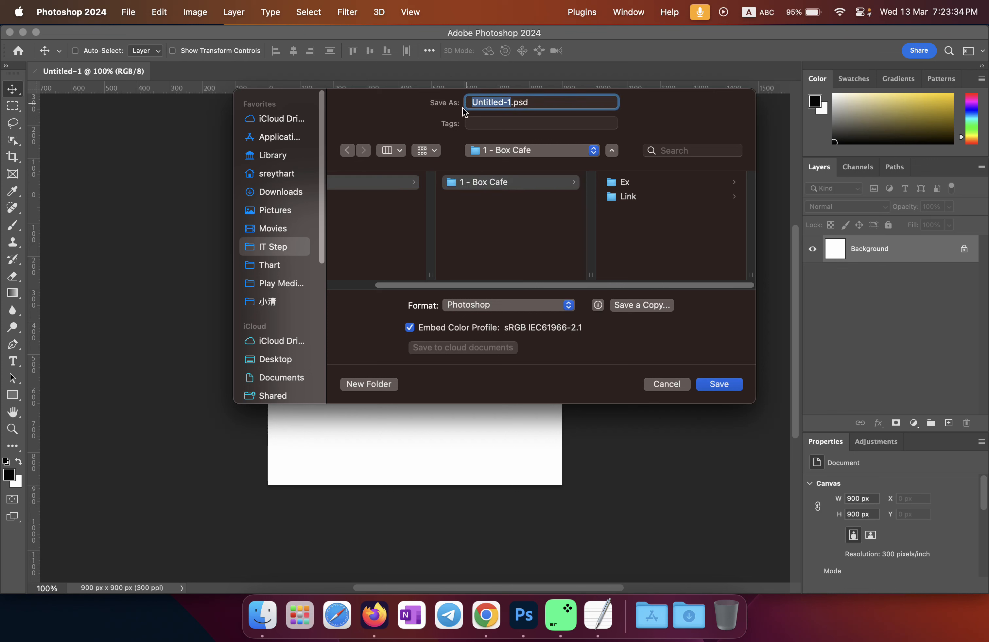
{"action": "type", "text": "Bo"}
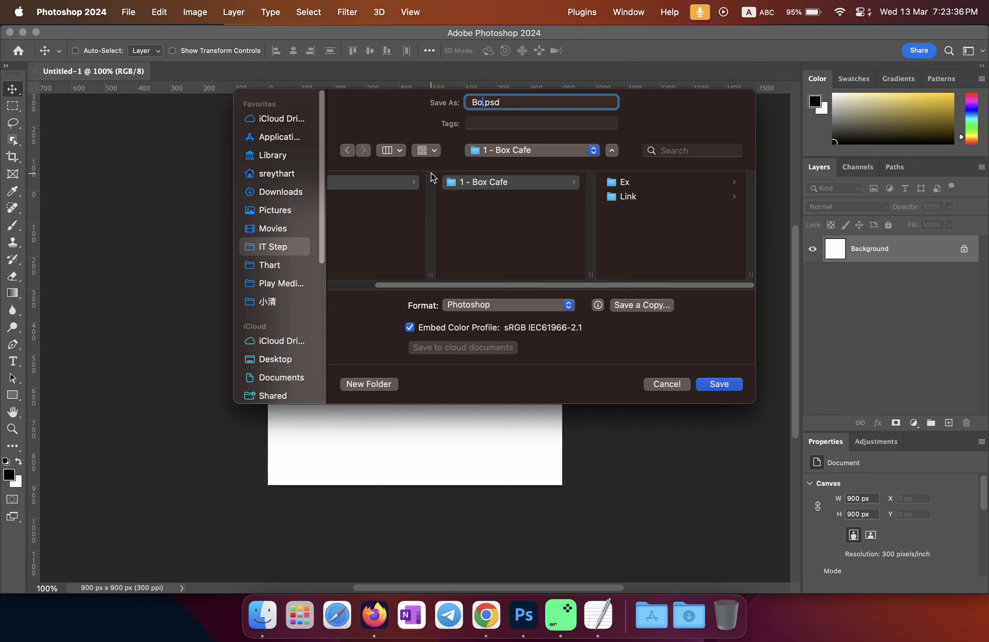
{"action": "type", "text": "x Cafe"}
{"action": "left_click", "coordinate": [719, 385]}
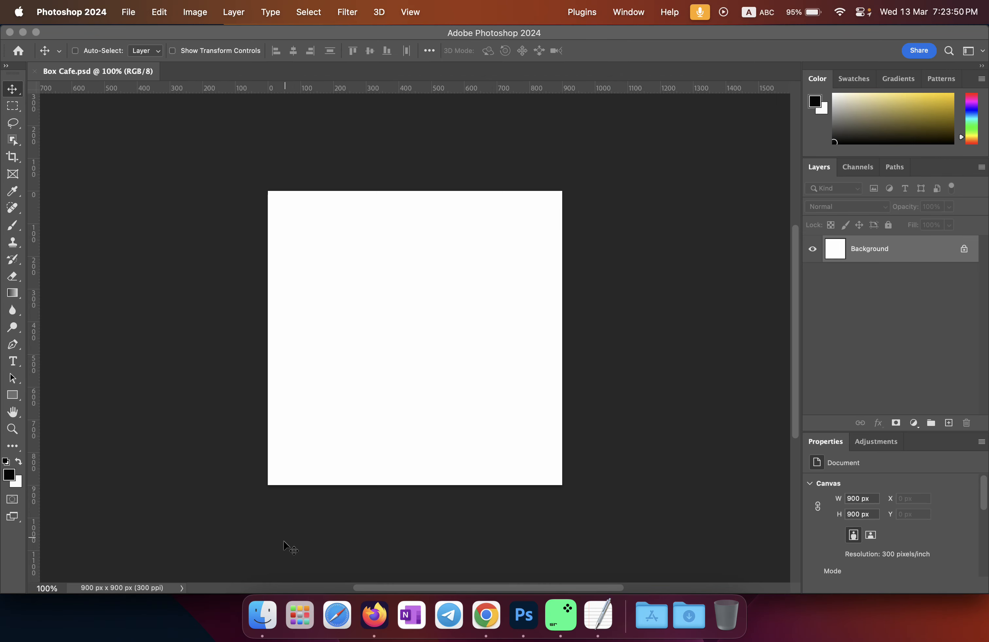
- Switch to Finder, open IT Step > 1 - Ps > 1 - Box Cafe > Link, and move the window so the canvas stays accessible
{"action": "left_click", "coordinate": [262, 615]}
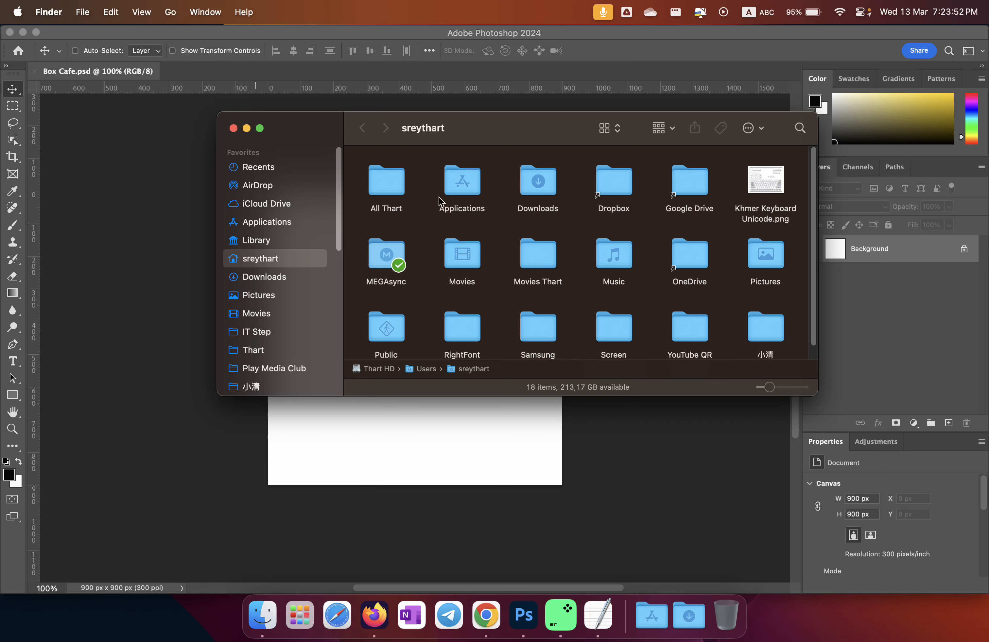
{"action": "left_click_drag", "start_coordinate": [490, 137], "coordinate": [632, 267]}
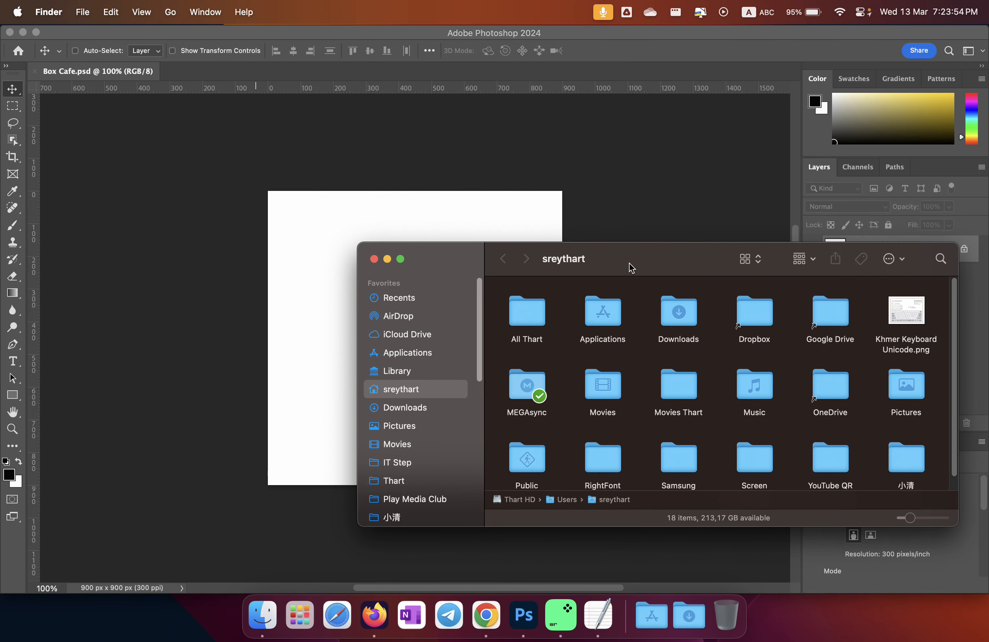
{"action": "left_click", "coordinate": [411, 463]}
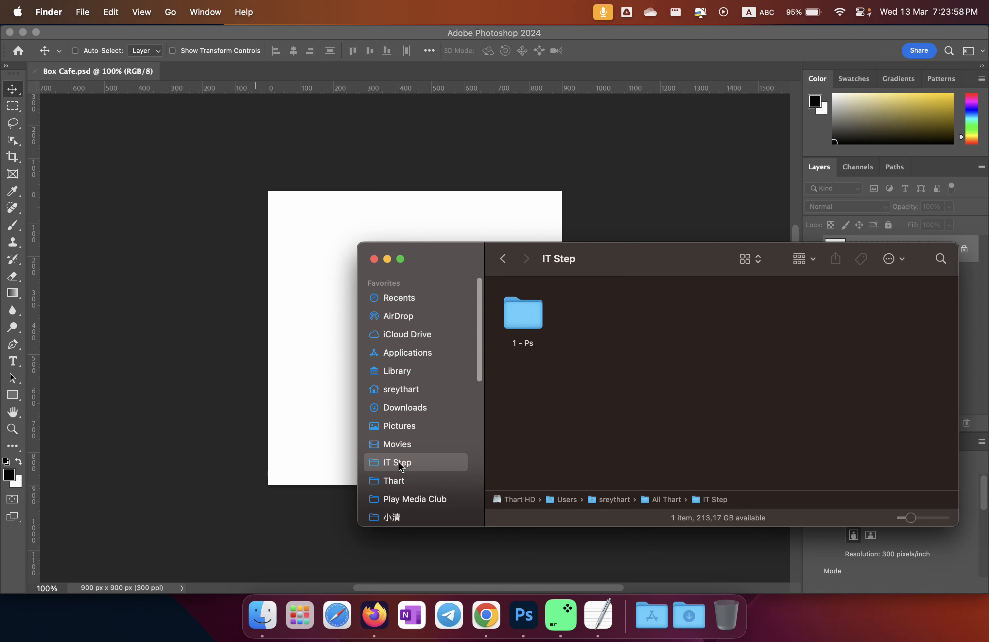
{"action": "double_click", "coordinate": [526, 325]}
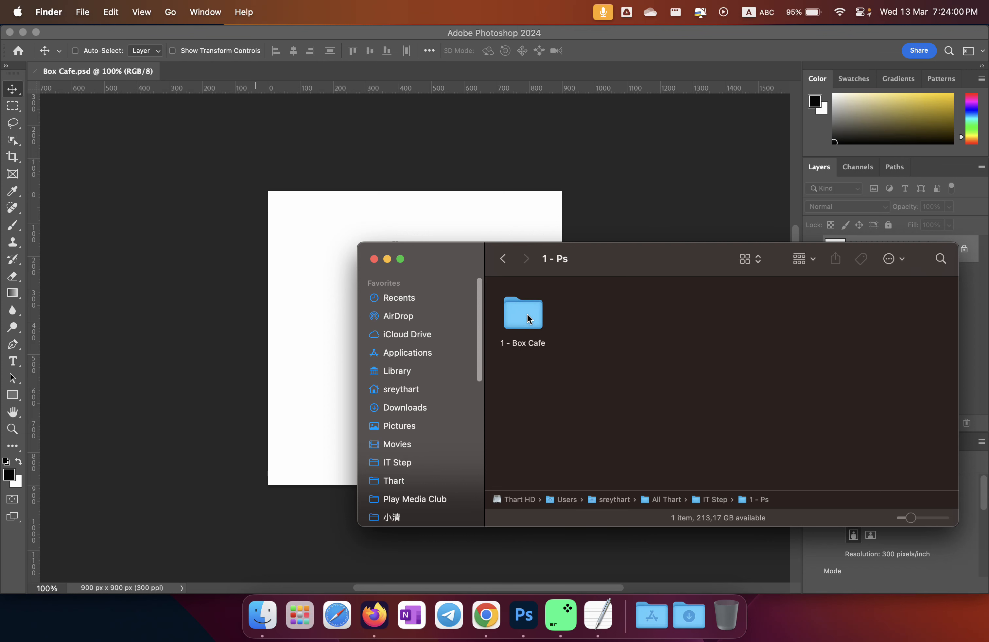
{"action": "double_click", "coordinate": [529, 320]}
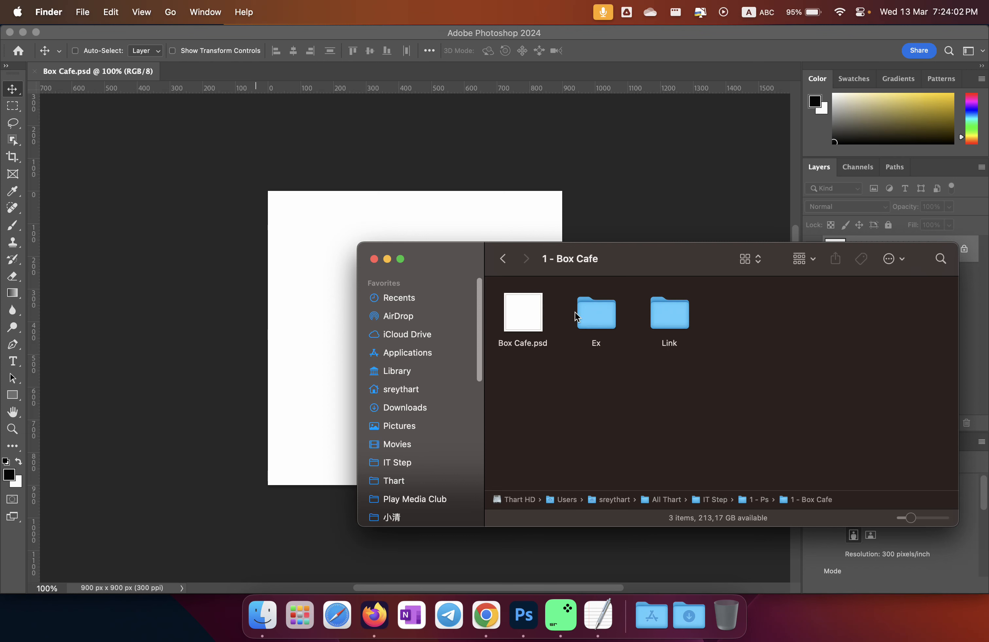
{"action": "left_click", "coordinate": [669, 319]}
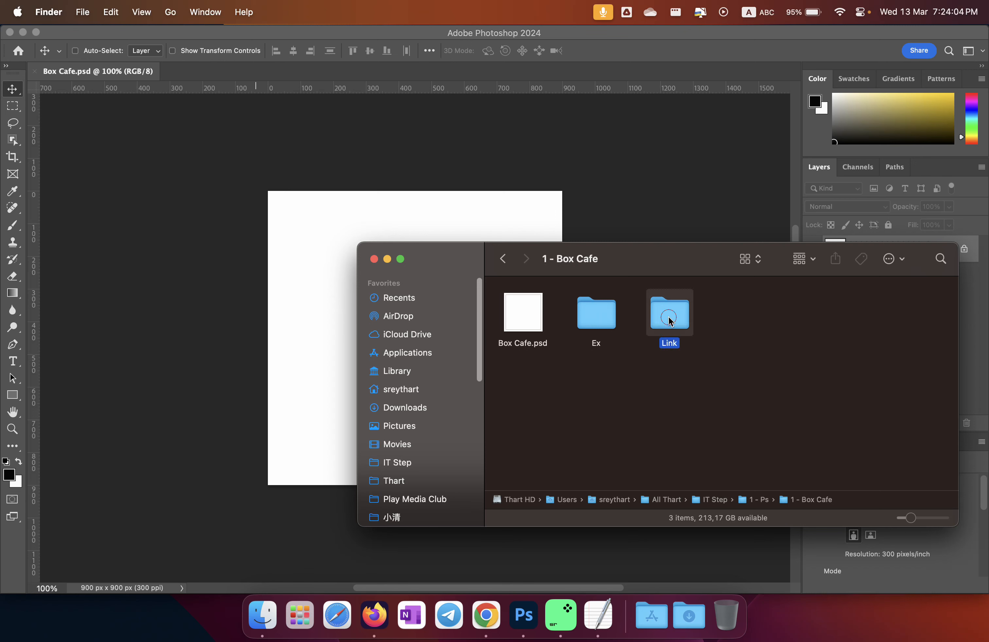
{"action": "double_click", "coordinate": [669, 320]}
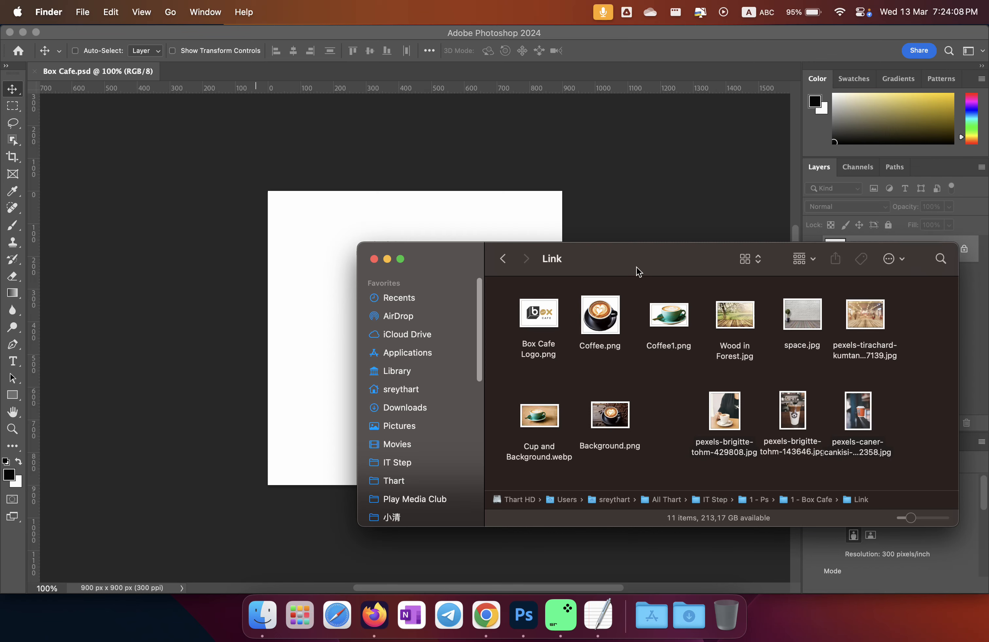
{"action": "left_click_drag", "start_coordinate": [638, 272], "coordinate": [652, 325]}
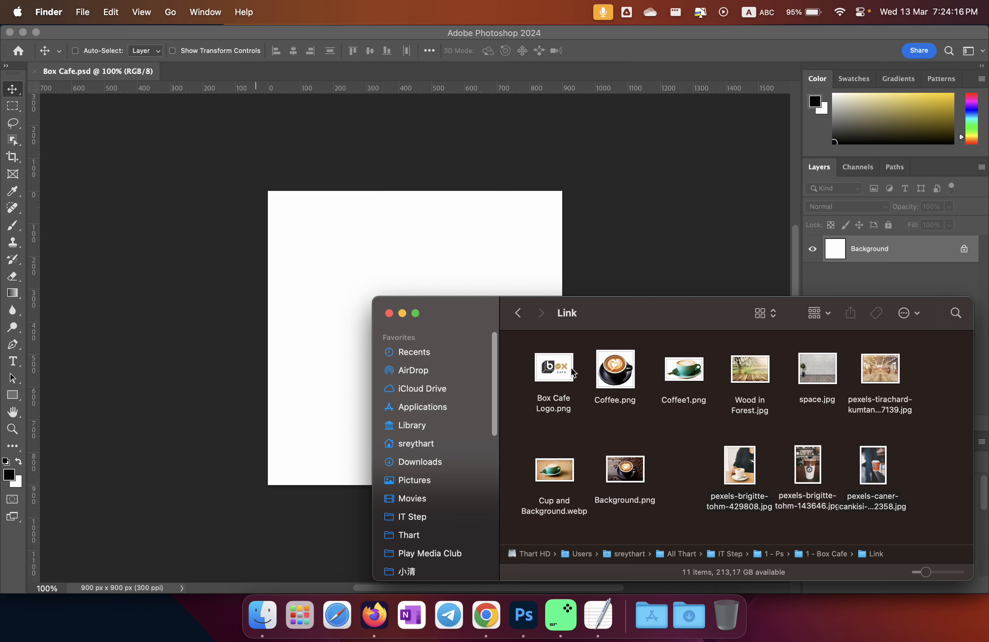
- Preview the finished design Box Cafe_2.jpg in the Ex folder and return to the 1 - Box Cafe folder
{"action": "left_click", "coordinate": [517, 315]}
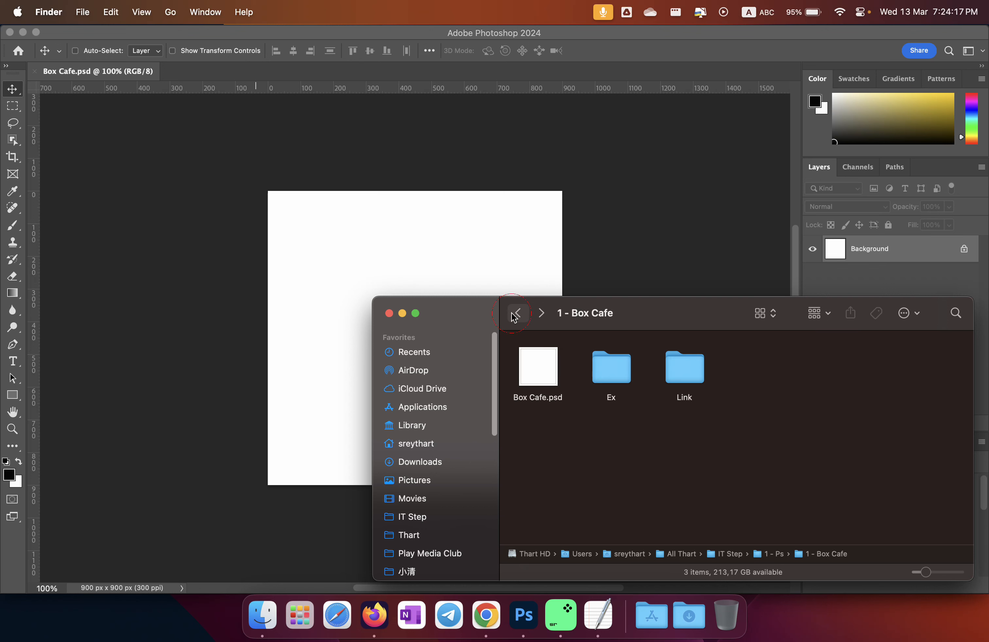
{"action": "double_click", "coordinate": [602, 364]}
{"action": "left_click", "coordinate": [622, 370]}
{"action": "key", "text": "space"}
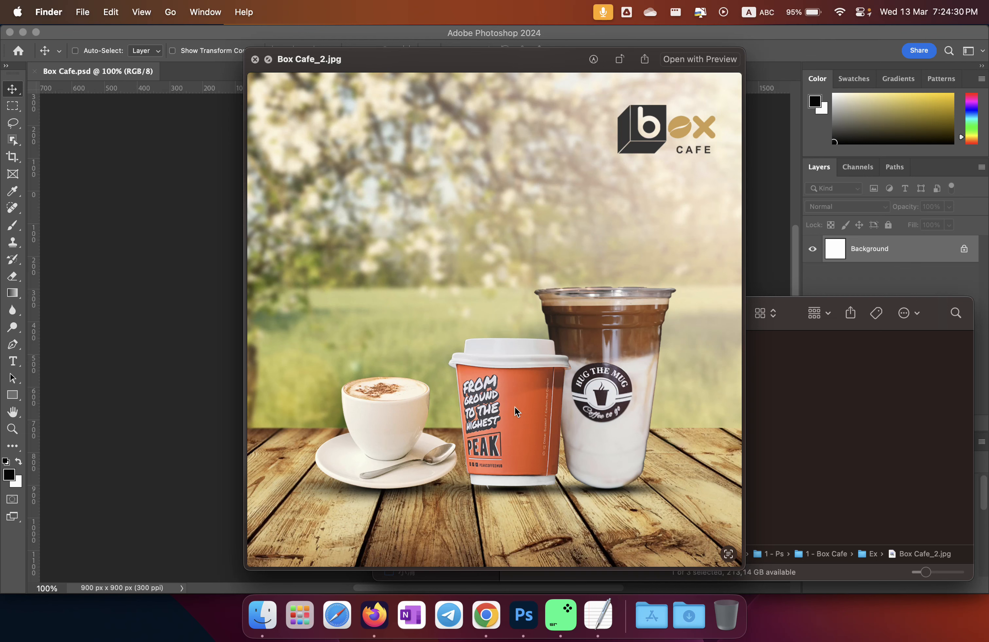
{"action": "left_click", "coordinate": [255, 60]}
{"action": "left_click", "coordinate": [519, 314]}
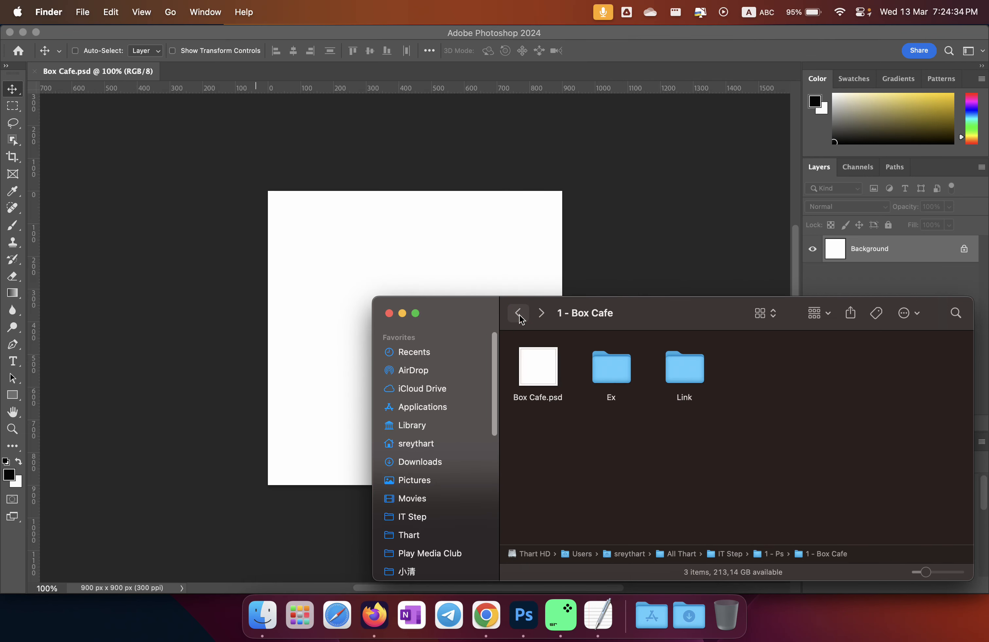
- Preview the candidate backgrounds in the Link folder: Wood in Forest.jpg, space.jpg and the blurred shop photo ending in 347139
{"action": "double_click", "coordinate": [683, 377]}
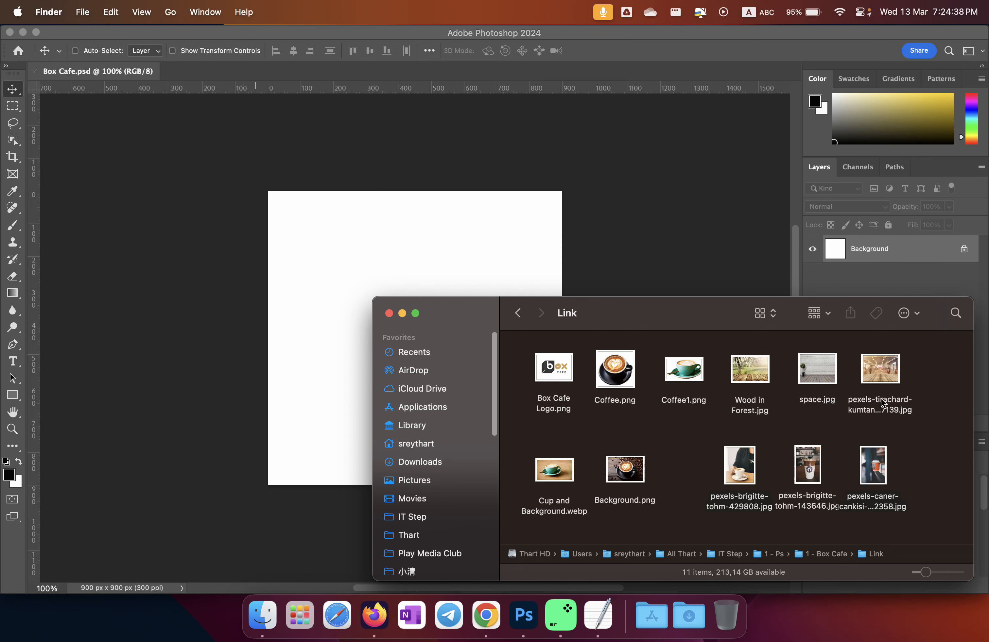
{"action": "left_click", "coordinate": [747, 373]}
{"action": "key", "text": "space"}
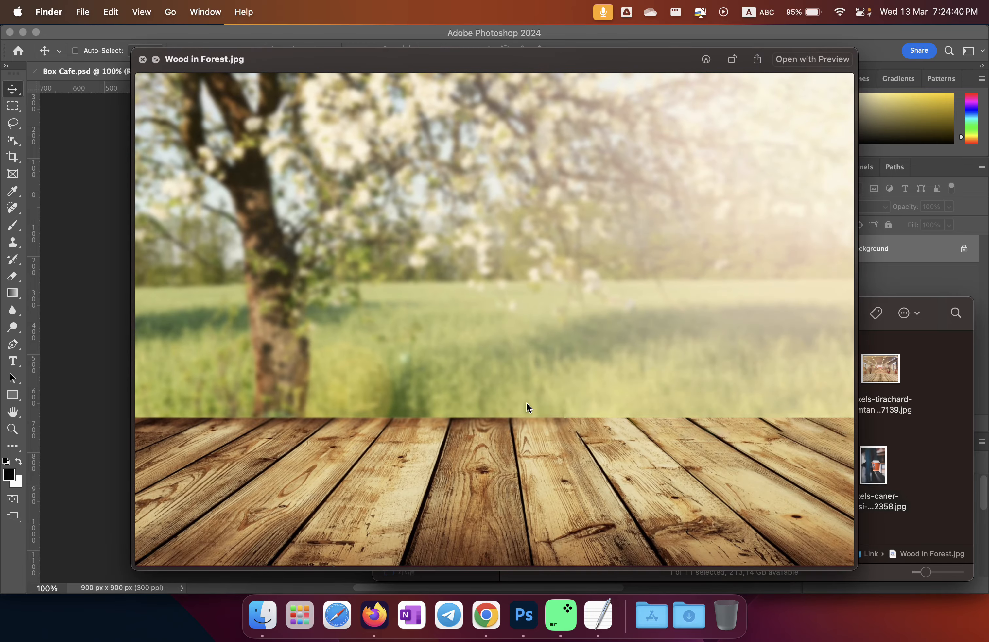
{"action": "key", "text": "space"}
{"action": "key", "text": "Right"}
{"action": "key", "text": "space"}
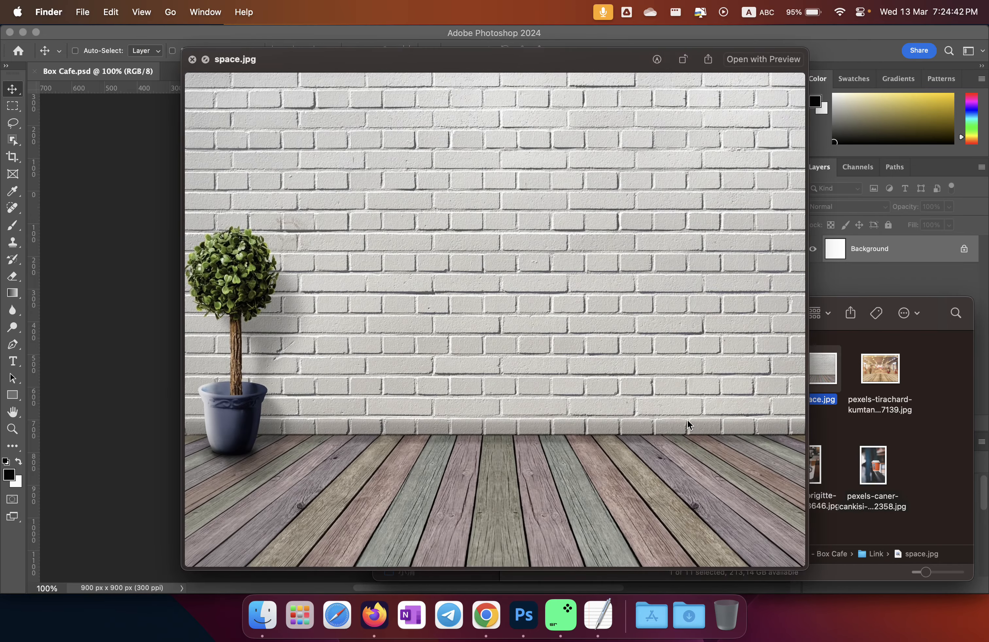
{"action": "key", "text": "space"}
{"action": "left_click", "coordinate": [881, 371]}
{"action": "key", "text": "space"}
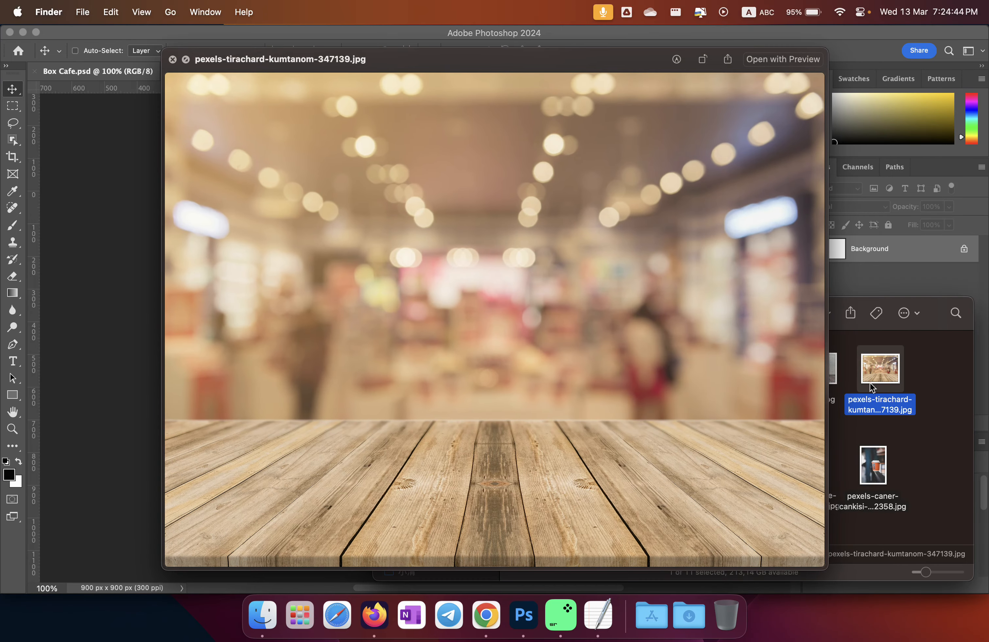
{"action": "key", "text": "space"}
- Place the blurred shop photo ending in 347139 in Box Cafe.psd, scaled to about 4.87% so that it covers the canvas
{"action": "left_click", "coordinate": [745, 384]}
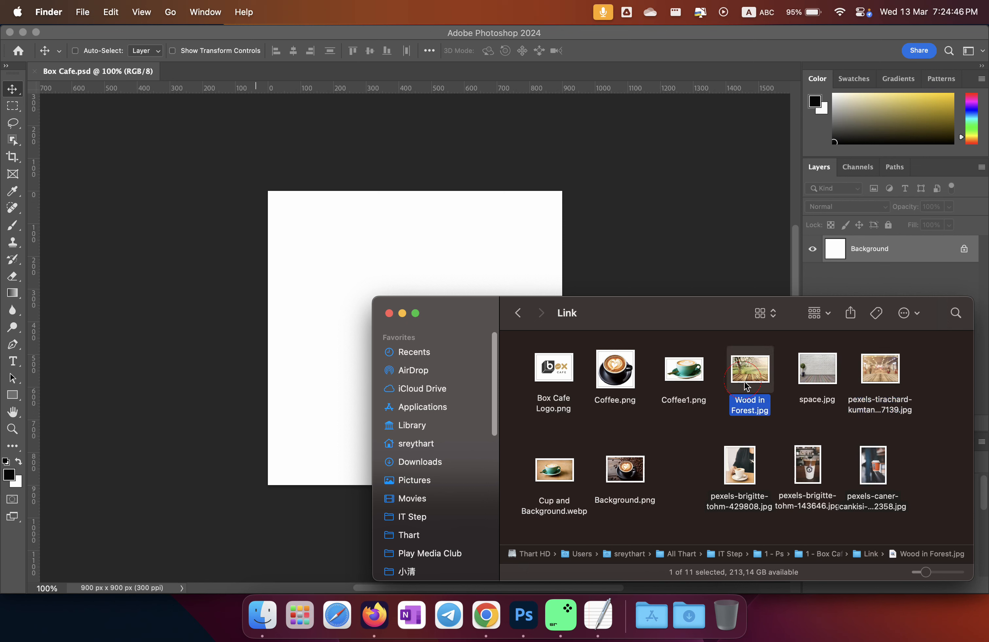
{"action": "left_click", "coordinate": [867, 378]}
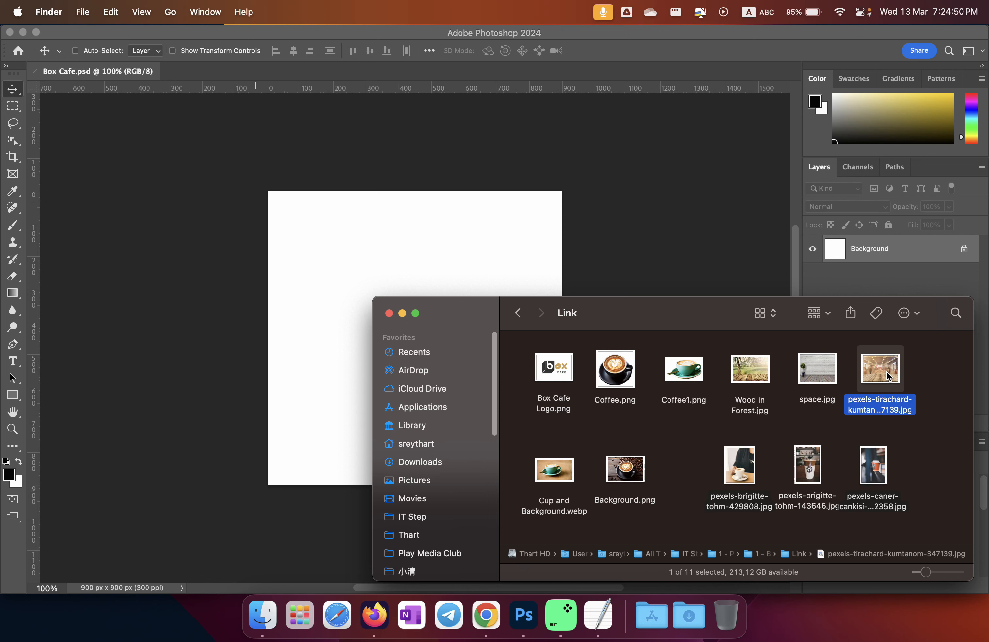
{"action": "left_click_drag", "start_coordinate": [883, 373], "coordinate": [341, 256]}
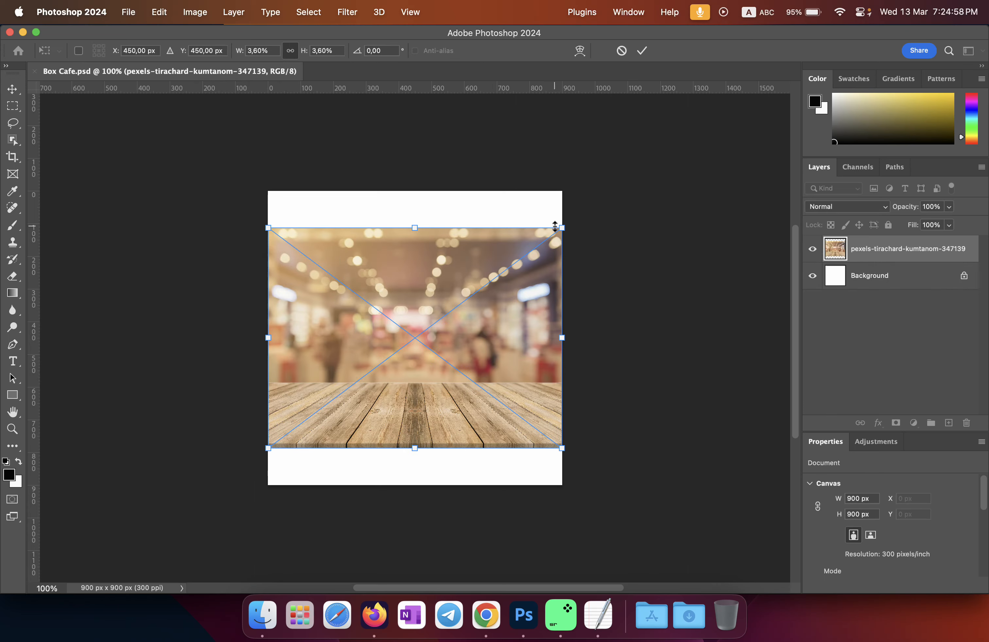
{"action": "left_click_drag", "start_coordinate": [561, 227], "coordinate": [617, 188]}
{"action": "left_click_drag", "start_coordinate": [442, 444], "coordinate": [442, 487]}
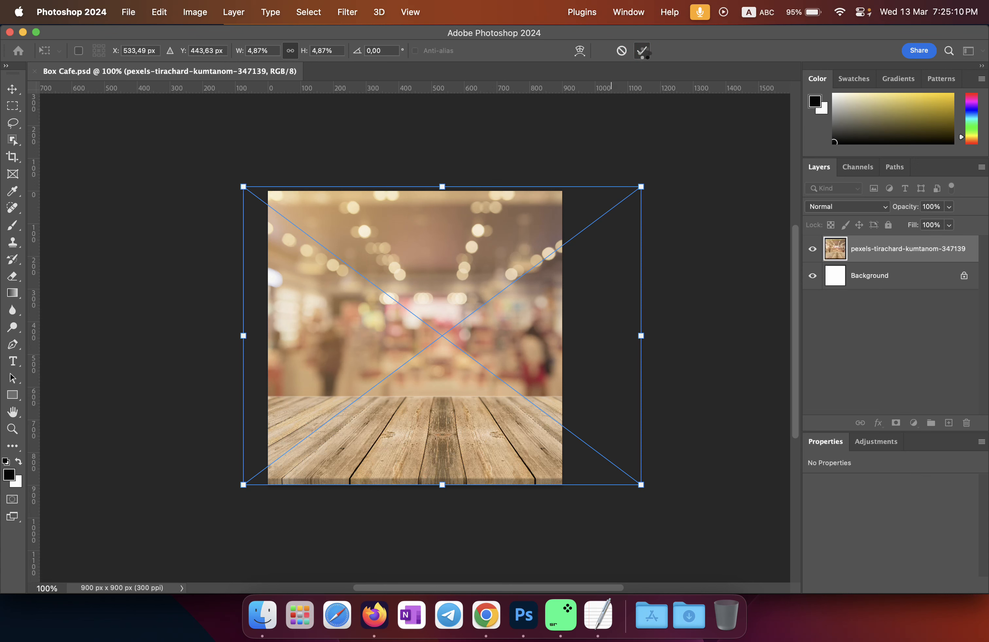
{"action": "left_click", "coordinate": [642, 51]}
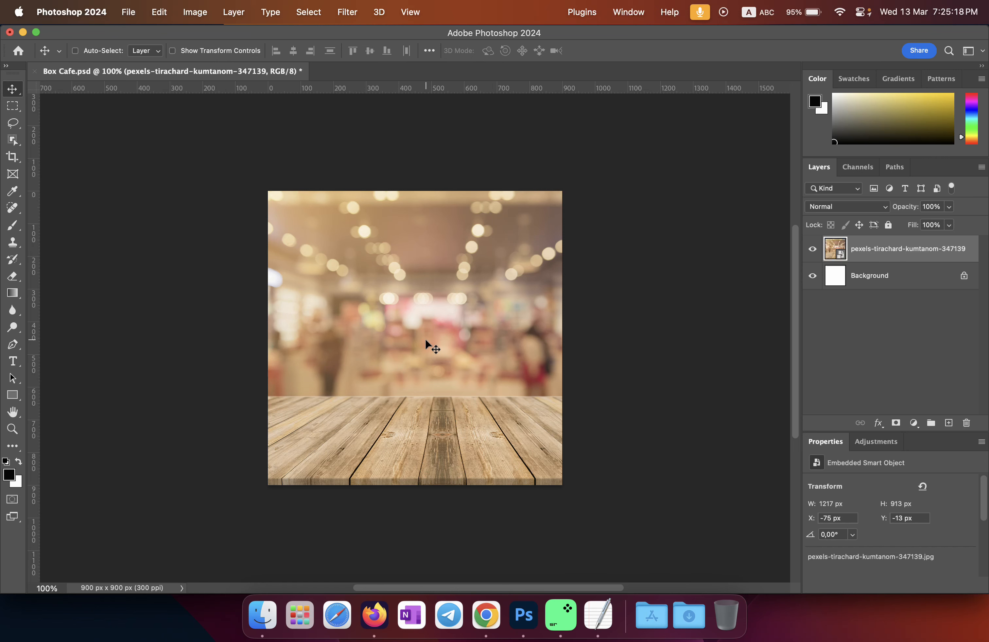
- Preview the coffee-cup photo ending in 429808 from the Link folder in Finder and open it in Photoshop as a separate document
{"action": "key", "text": "super"}
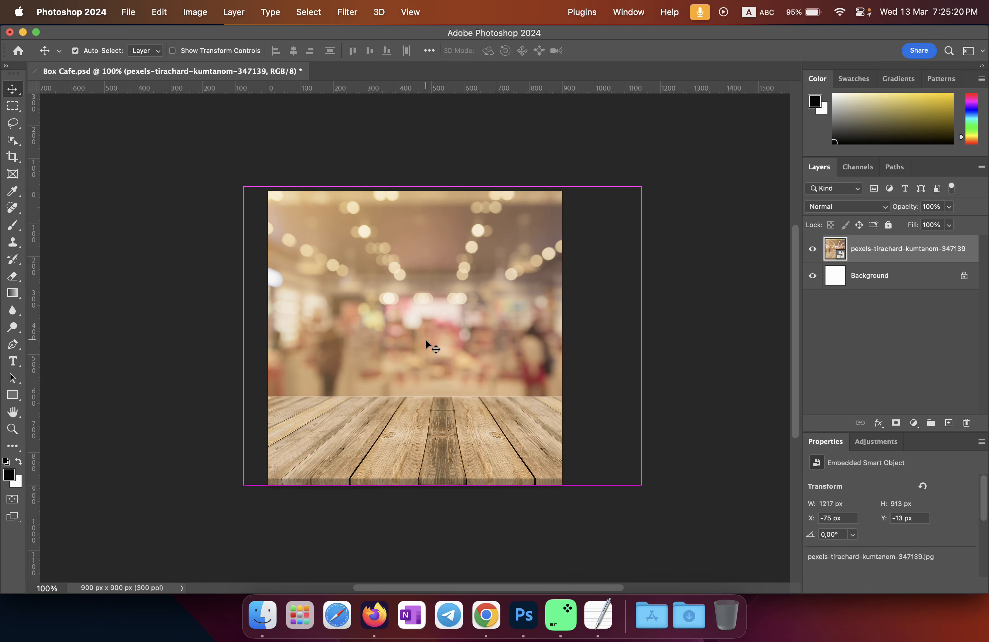
{"action": "key", "text": "super+equal"}
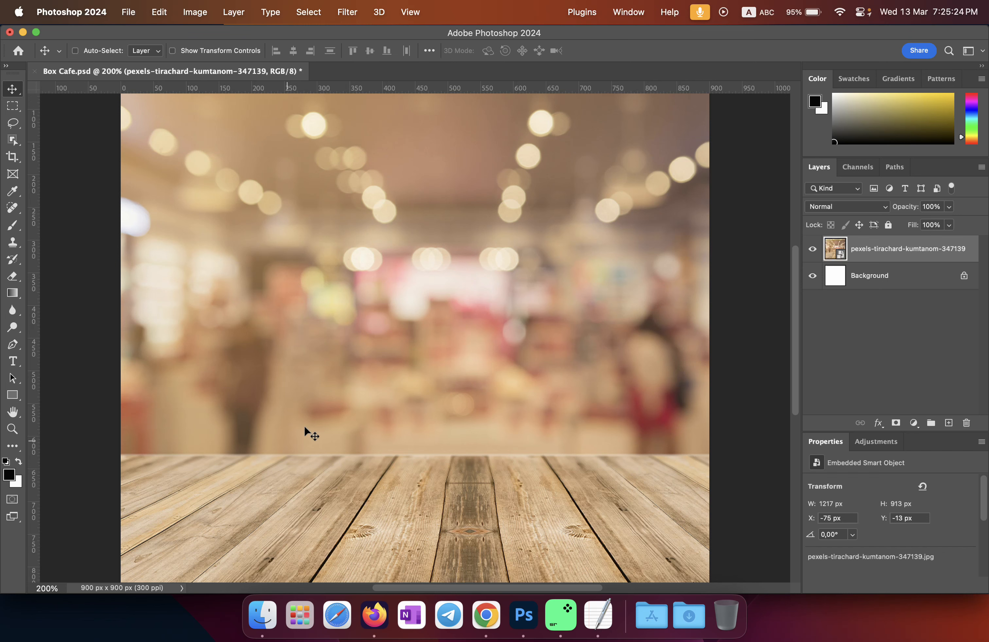
{"action": "left_click", "coordinate": [262, 615]}
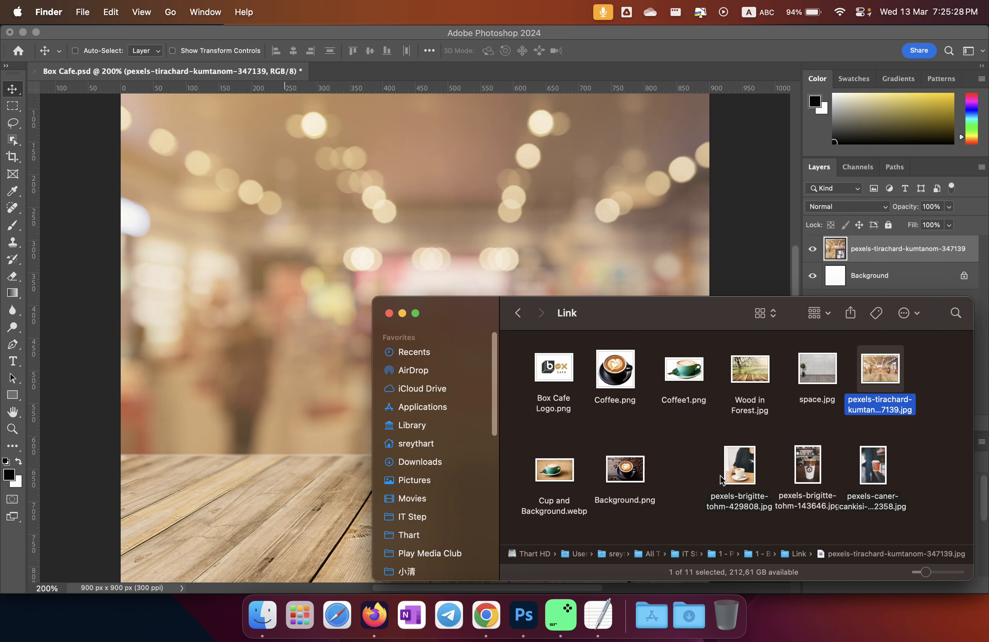
{"action": "left_click", "coordinate": [746, 471]}
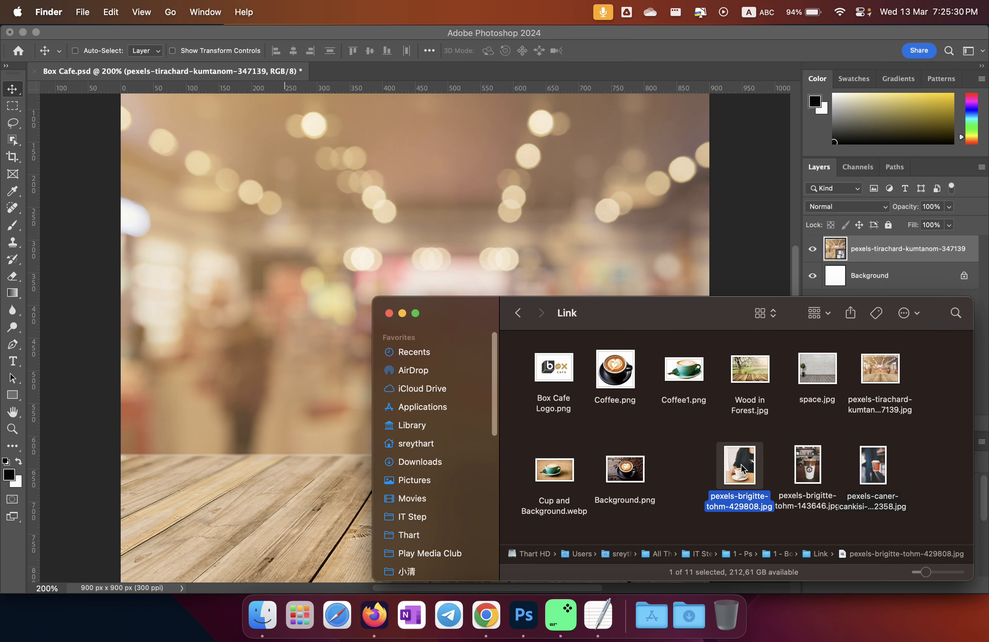
{"action": "key", "text": "space"}
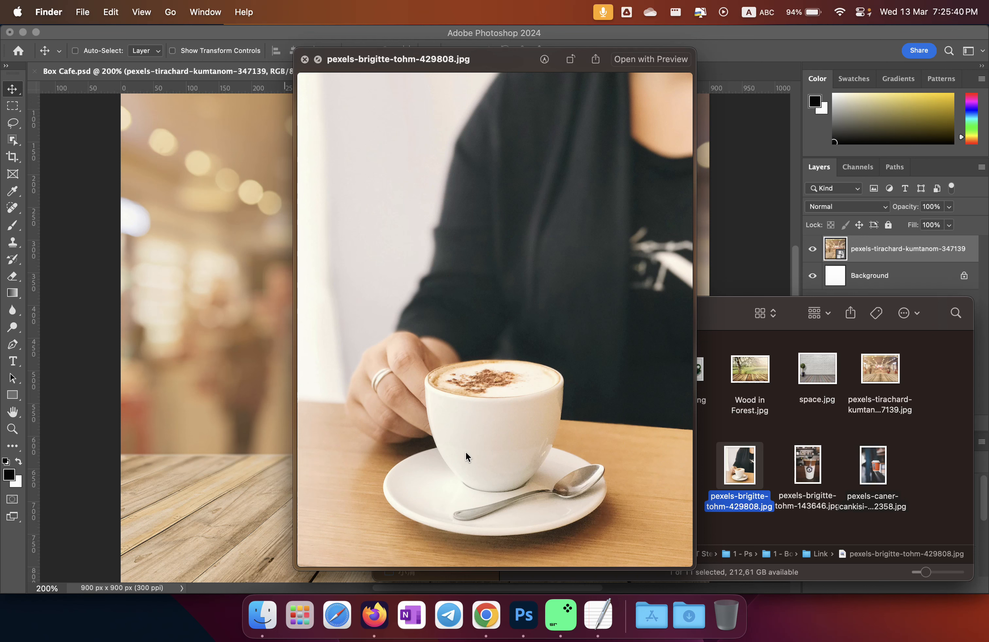
{"action": "key", "text": "space"}
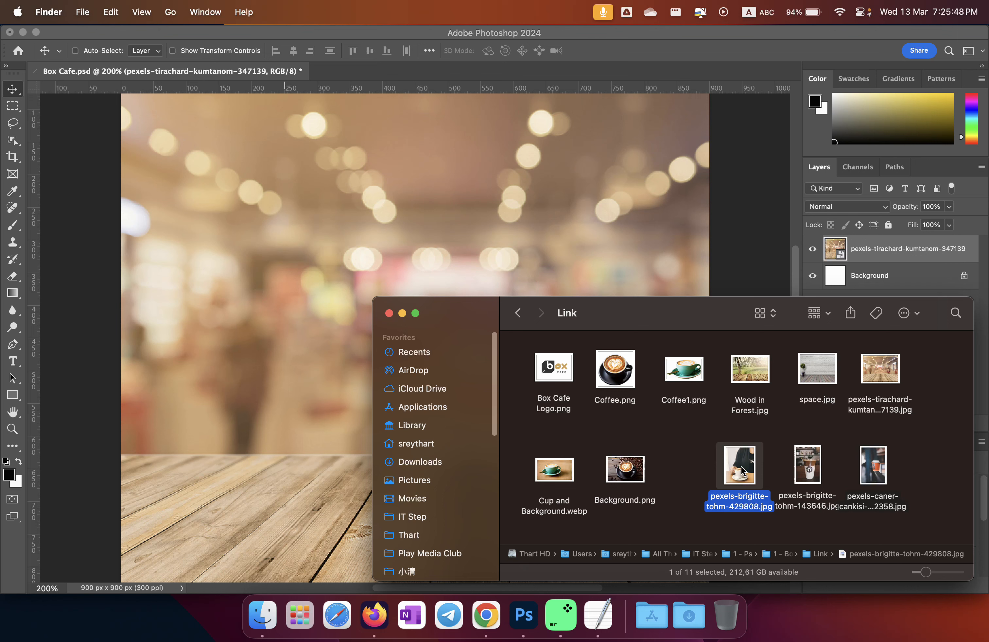
{"action": "left_click_drag", "start_coordinate": [740, 469], "coordinate": [394, 76]}
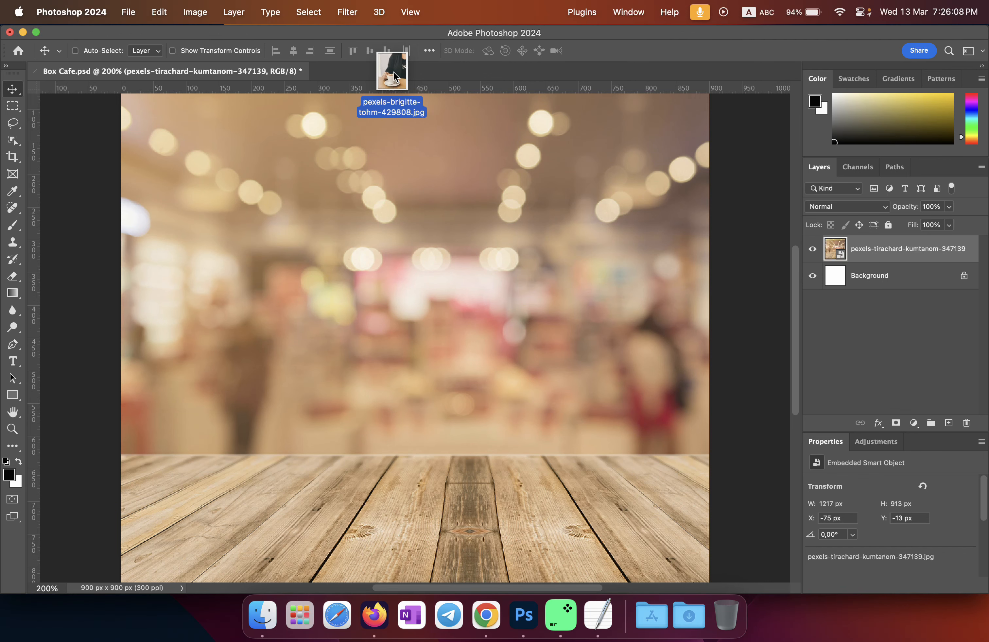
{"action": "left_click_drag", "start_coordinate": [393, 71], "coordinate": [393, 72]}
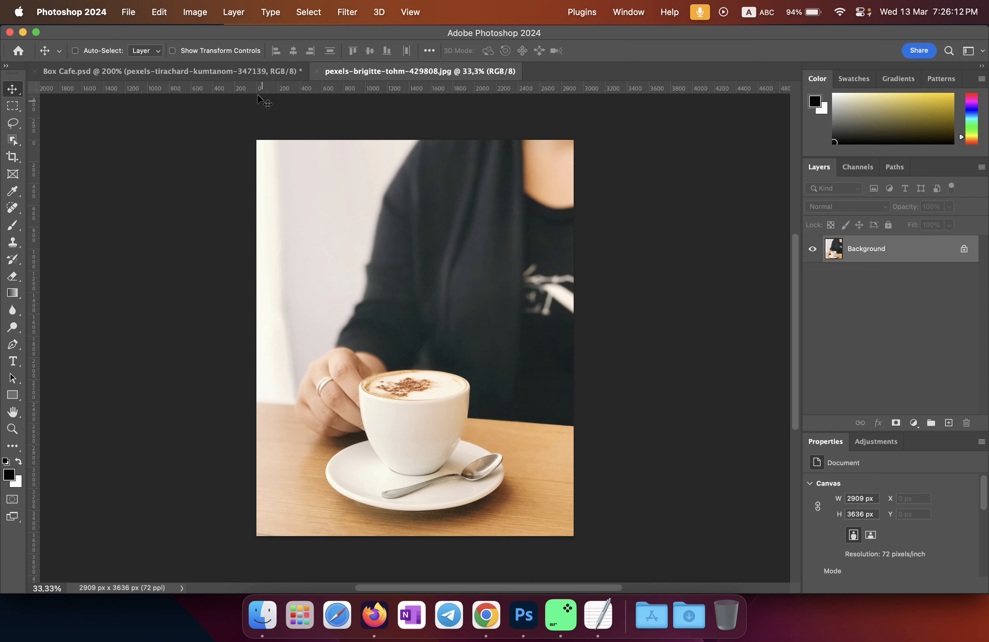
{"action": "left_click", "coordinate": [250, 72]}
{"action": "left_click", "coordinate": [392, 71]}
- Float the tool palette over the workspace and select the cup, saucer and spoon with the Object Selection tool in Rectangle mode
{"action": "left_click_drag", "start_coordinate": [12, 76], "coordinate": [690, 121]}
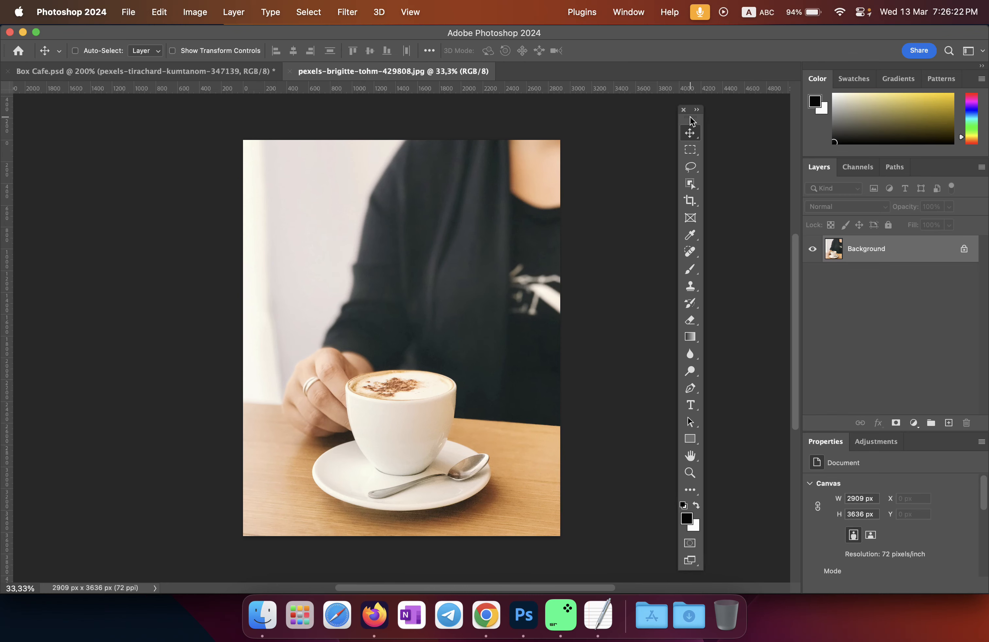
{"action": "left_click", "coordinate": [693, 186]}
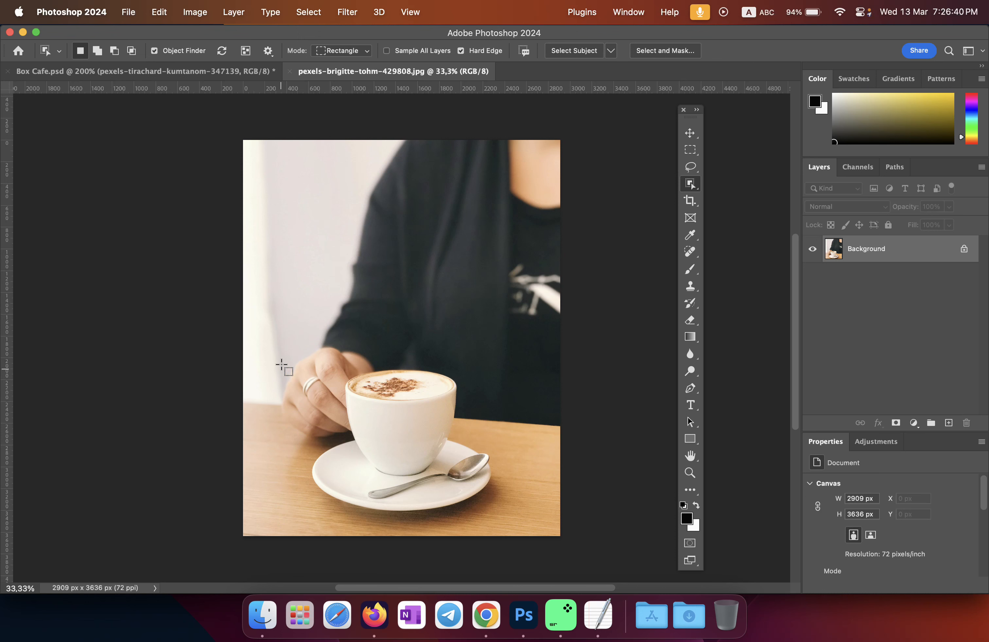
{"action": "left_click_drag", "start_coordinate": [277, 366], "coordinate": [519, 526]}
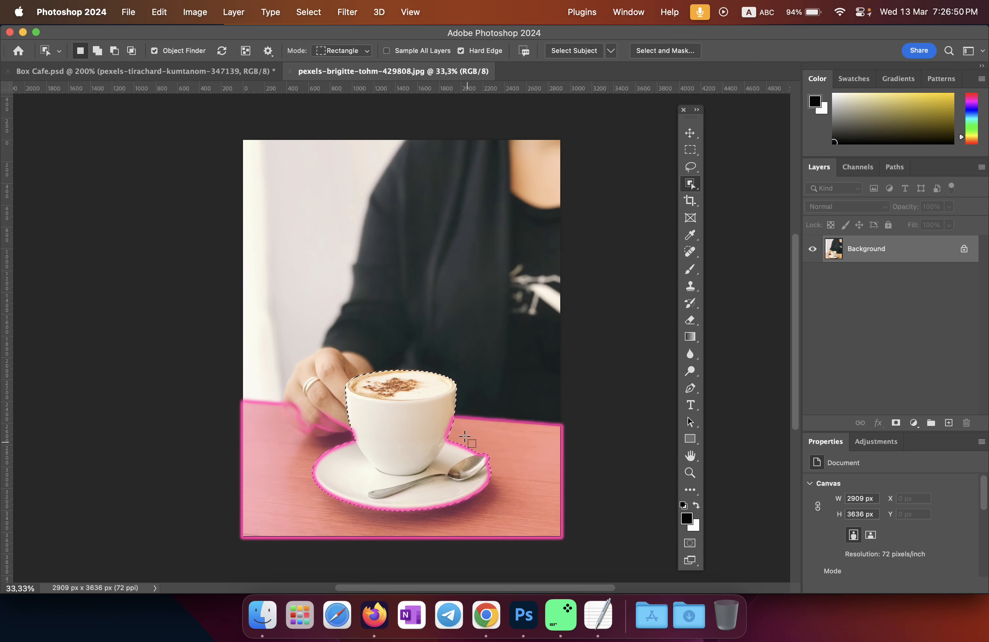
- Copy the selected cup, saucer and spoon into Box Cafe.psd as a new layer with the Move tool
{"action": "left_click", "coordinate": [692, 134]}
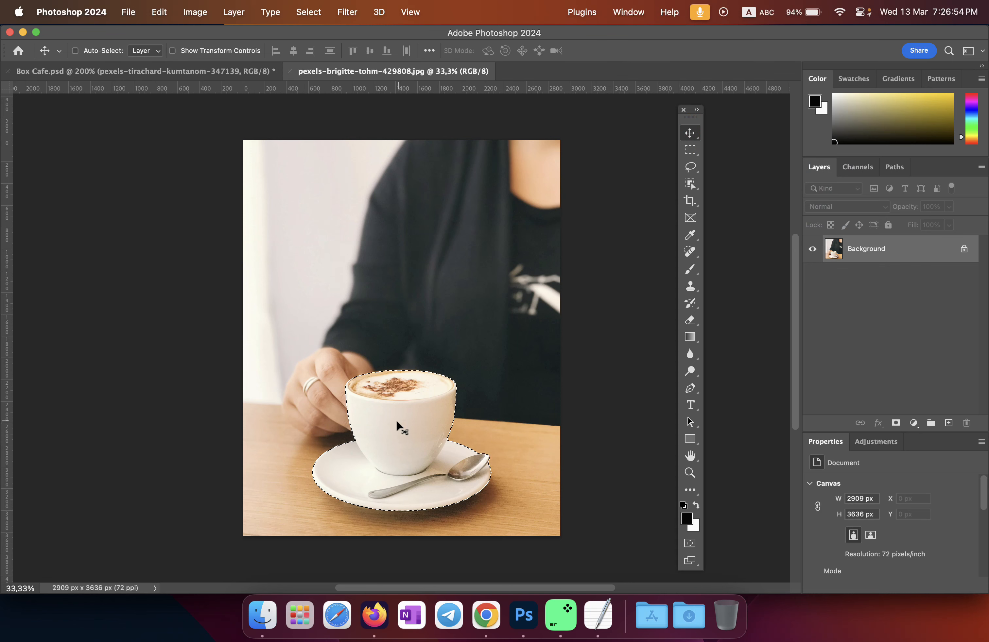
{"action": "left_click_drag", "start_coordinate": [400, 424], "coordinate": [147, 71]}
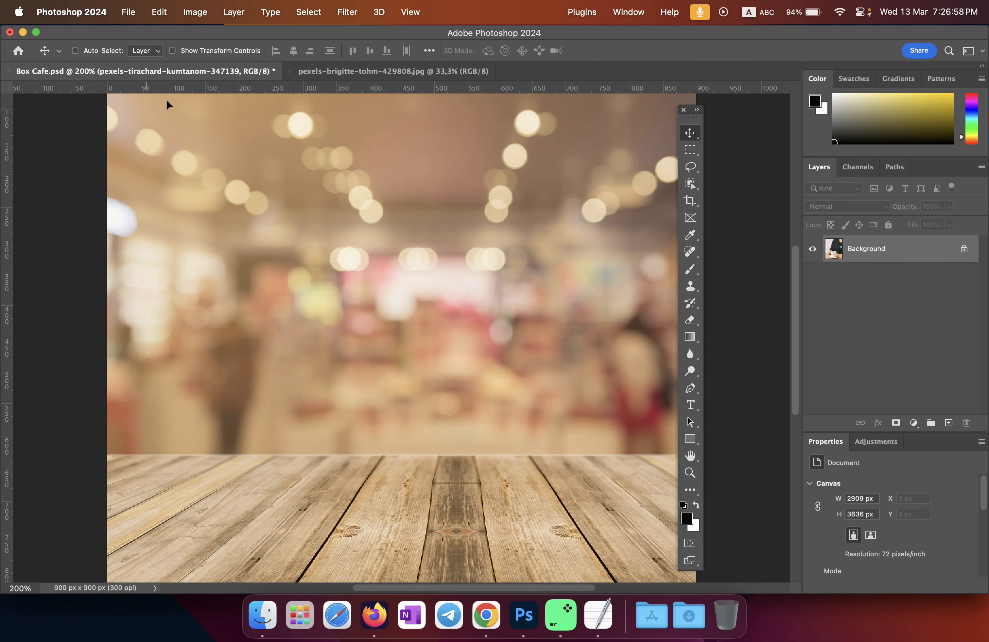
{"action": "left_click_drag", "start_coordinate": [349, 304], "coordinate": [348, 304]}
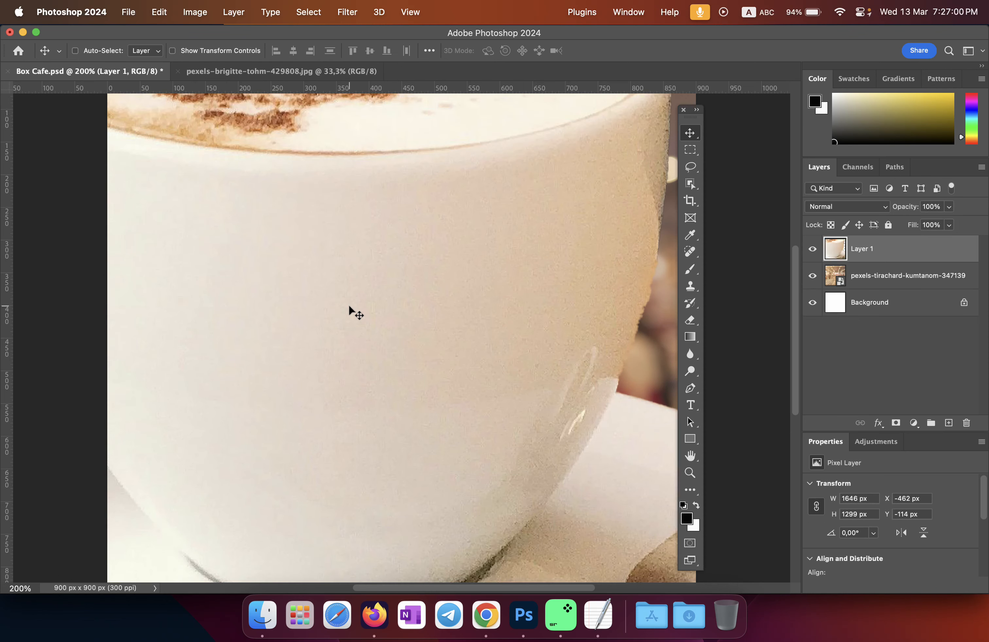
{"action": "scroll", "coordinate": [425, 295], "scroll_direction": "down", "scroll_amount": 5}
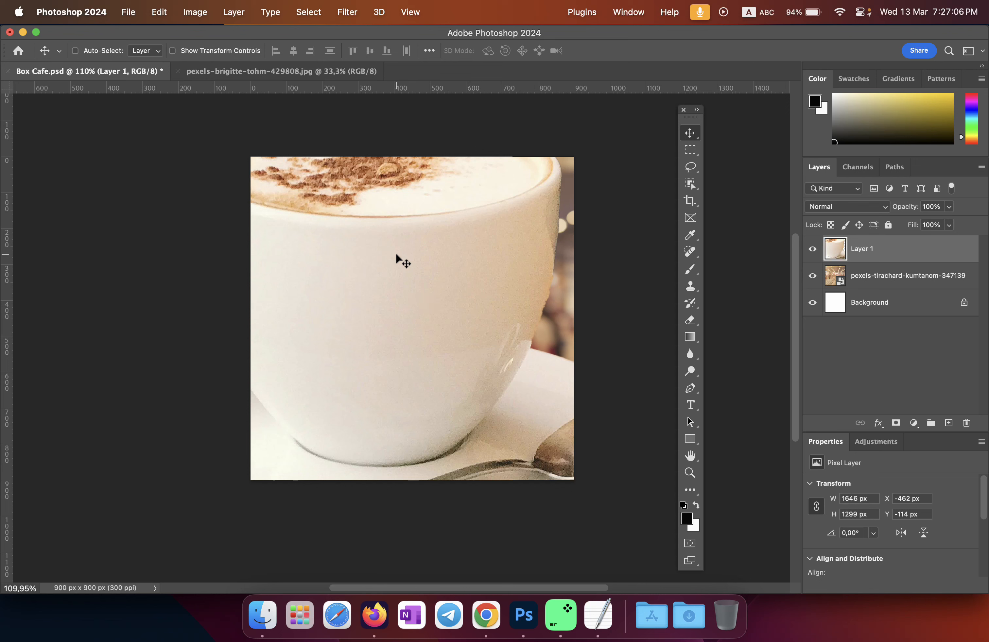
- Convert the coffee-cup layer, Layer 1, to a smart object
{"action": "right_click", "coordinate": [867, 252]}
{"action": "left_click", "coordinate": [869, 252]}
{"action": "right_click", "coordinate": [871, 251]}
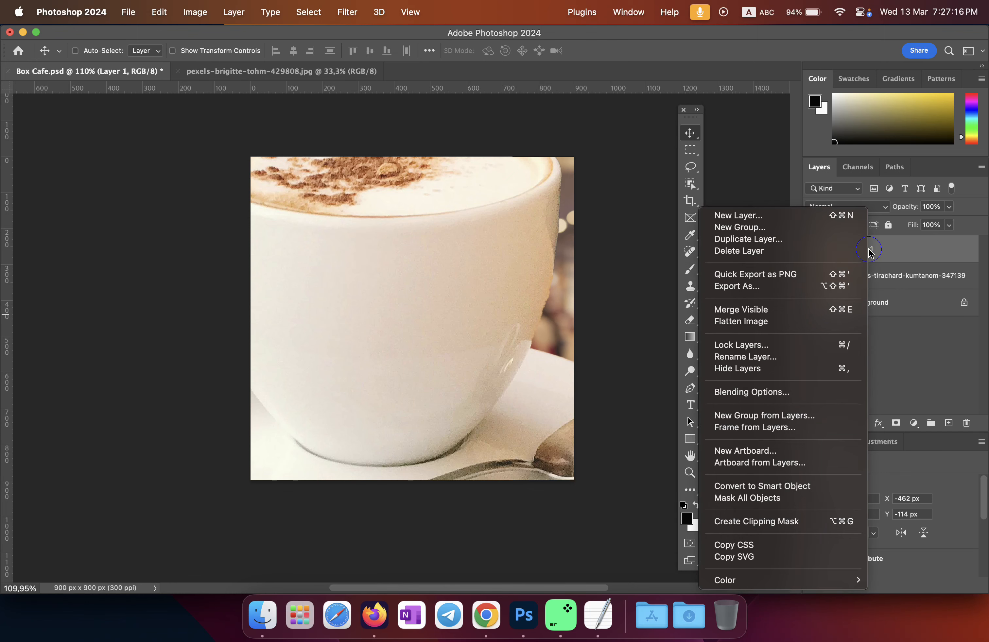
{"action": "left_click", "coordinate": [873, 252]}
{"action": "right_click", "coordinate": [873, 253]}
{"action": "left_click", "coordinate": [898, 253]}
{"action": "right_click", "coordinate": [899, 252]}
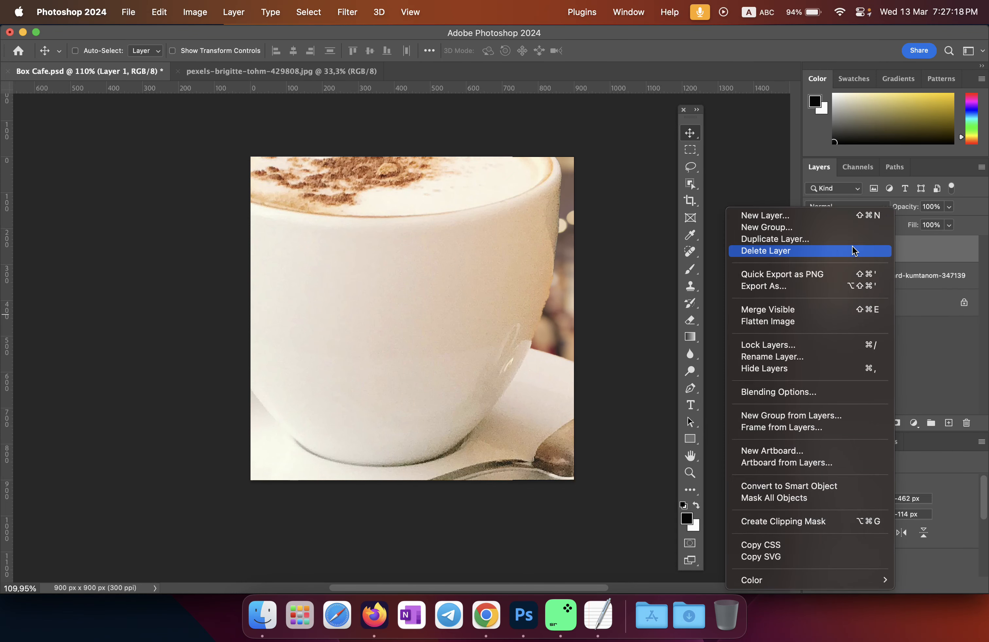
{"action": "left_click", "coordinate": [916, 252]}
{"action": "right_click", "coordinate": [842, 251]}
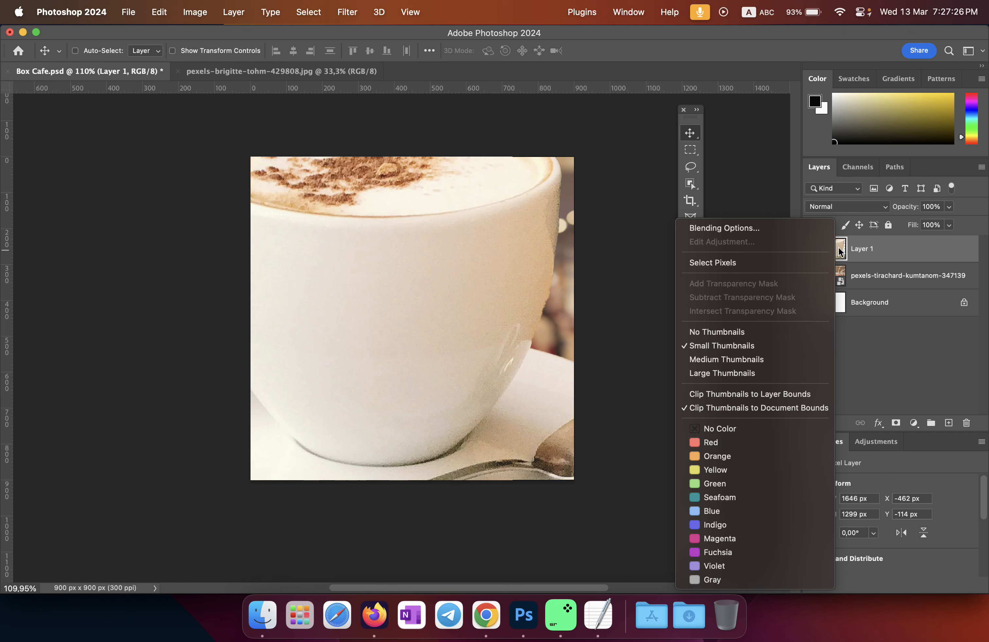
{"action": "left_click", "coordinate": [847, 251]}
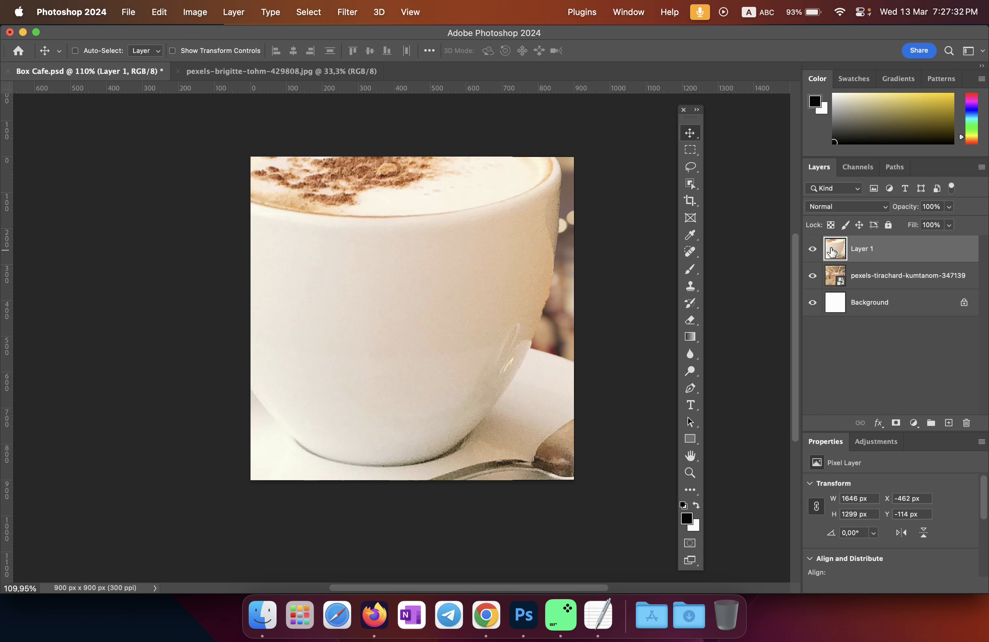
{"action": "right_click", "coordinate": [860, 248]}
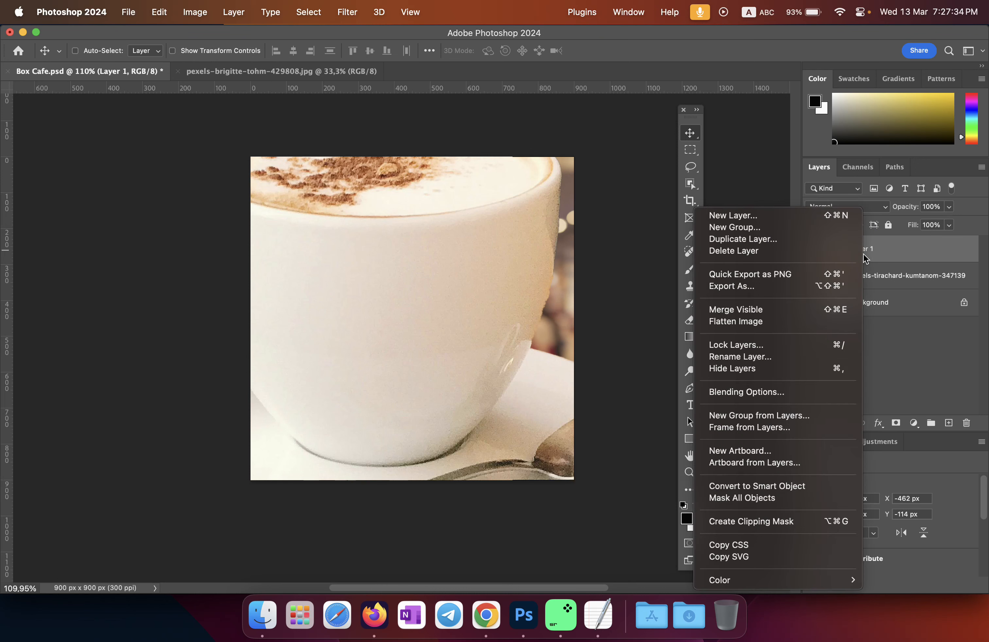
{"action": "left_click", "coordinate": [791, 488]}
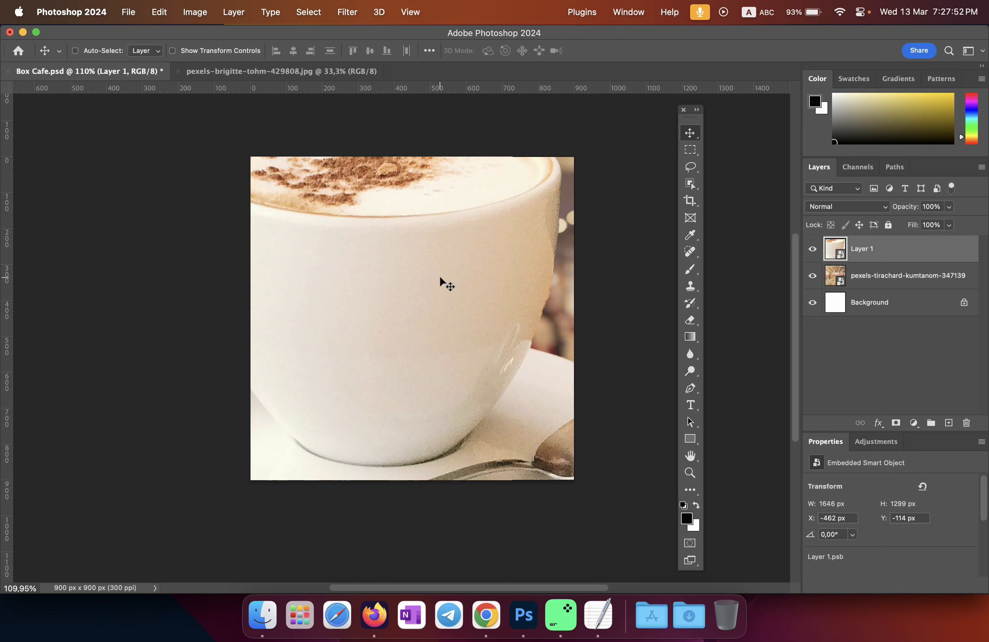
- Try scaling the smart-object cup down to about 233 × 183 px and placing it on the wooden table
{"action": "left_click_drag", "start_coordinate": [354, 279], "coordinate": [368, 363]}
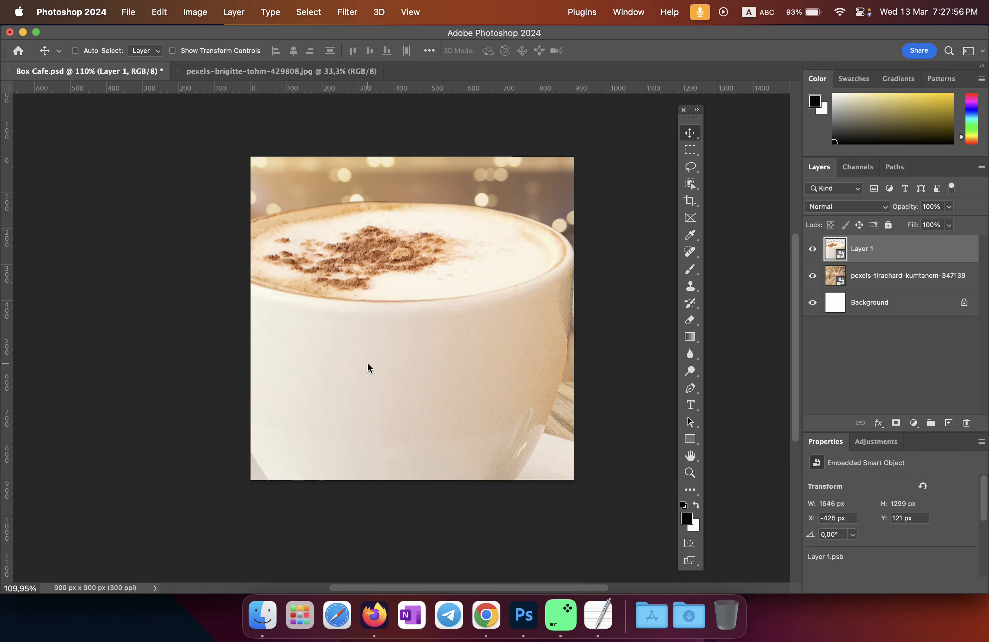
{"action": "key", "text": "super+t"}
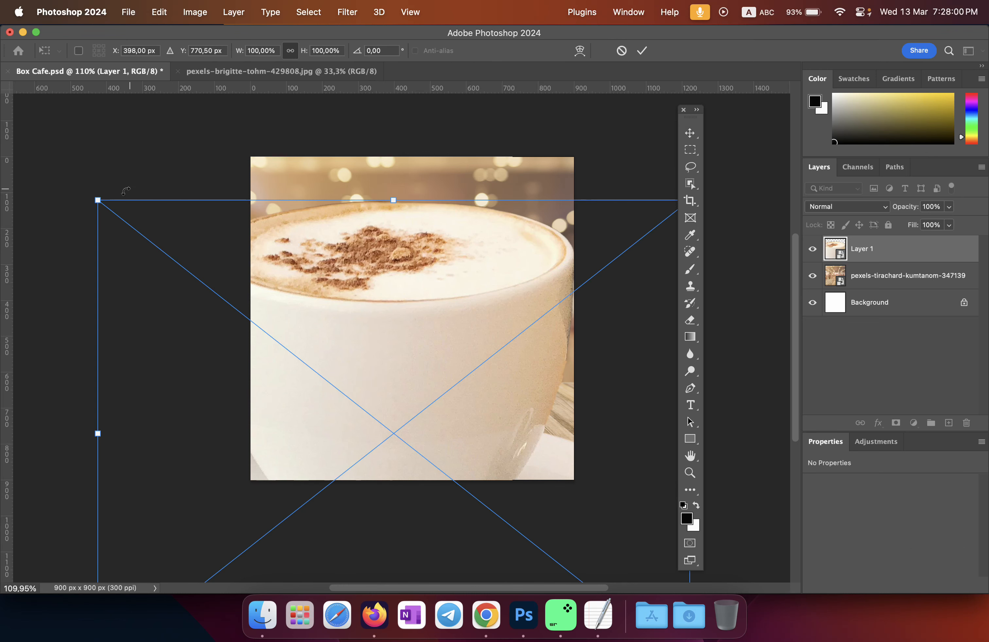
{"action": "left_click_drag", "start_coordinate": [97, 200], "coordinate": [399, 439]}
{"action": "left_click_drag", "start_coordinate": [546, 473], "coordinate": [363, 250]}
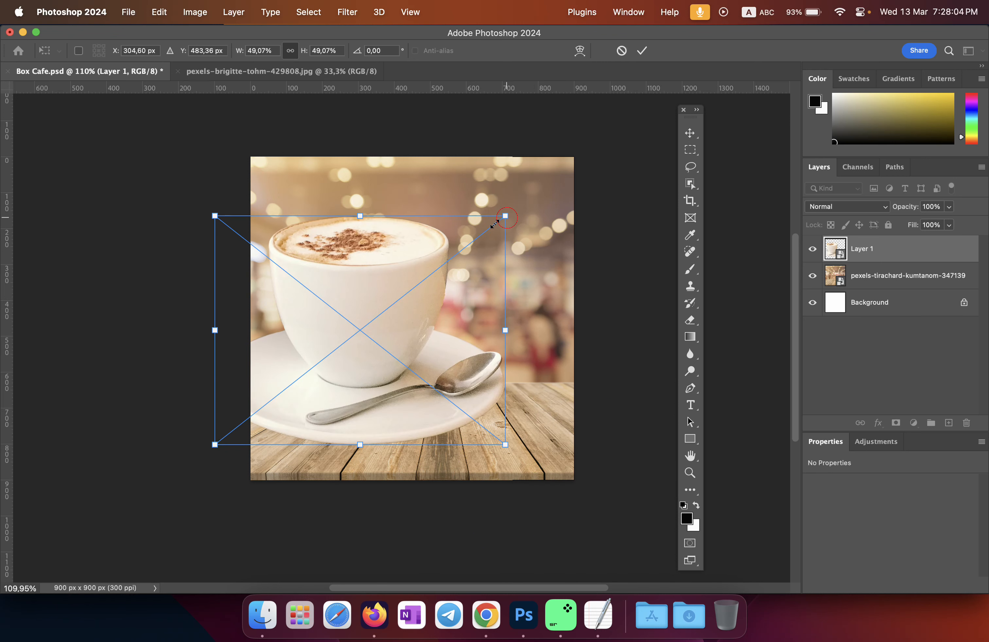
{"action": "left_click_drag", "start_coordinate": [504, 217], "coordinate": [401, 382]}
{"action": "left_click", "coordinate": [642, 50]}
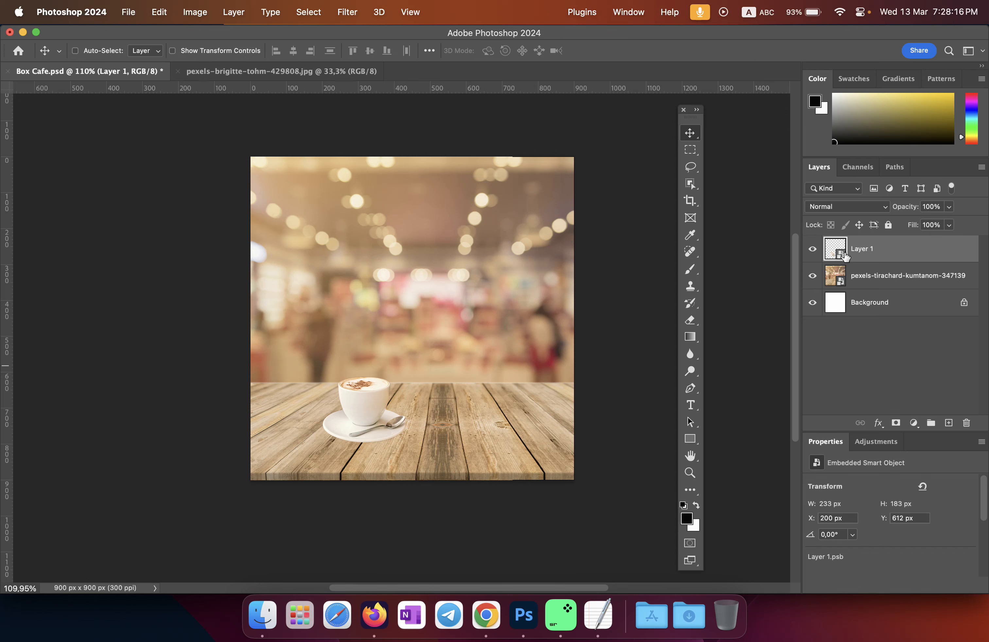
- Undo the scaling, the move and the smart-object conversion of Layer 1
{"action": "key", "text": "super+z"}
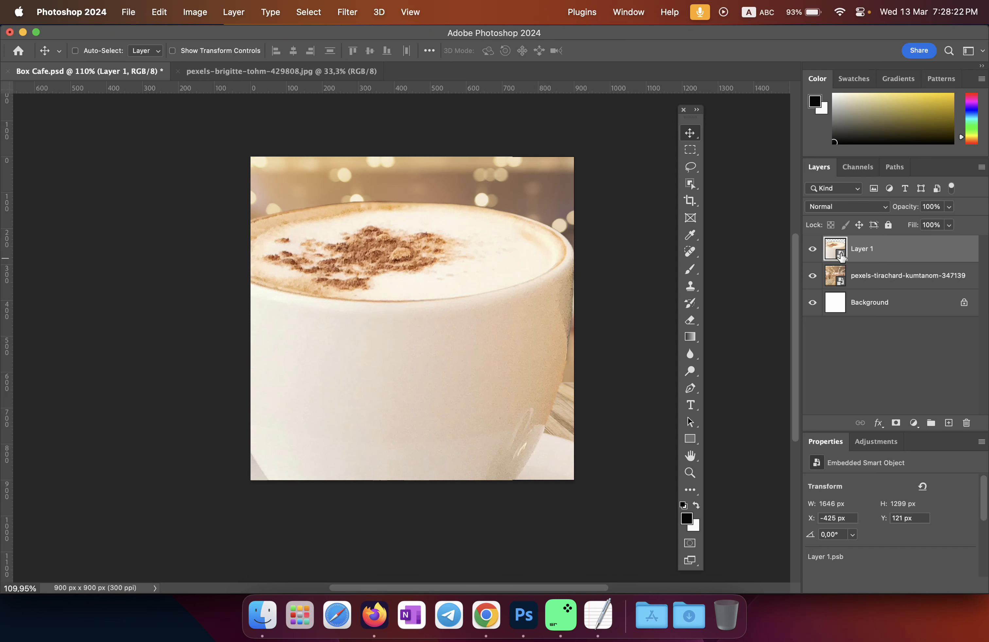
{"action": "key", "text": "super+z"}
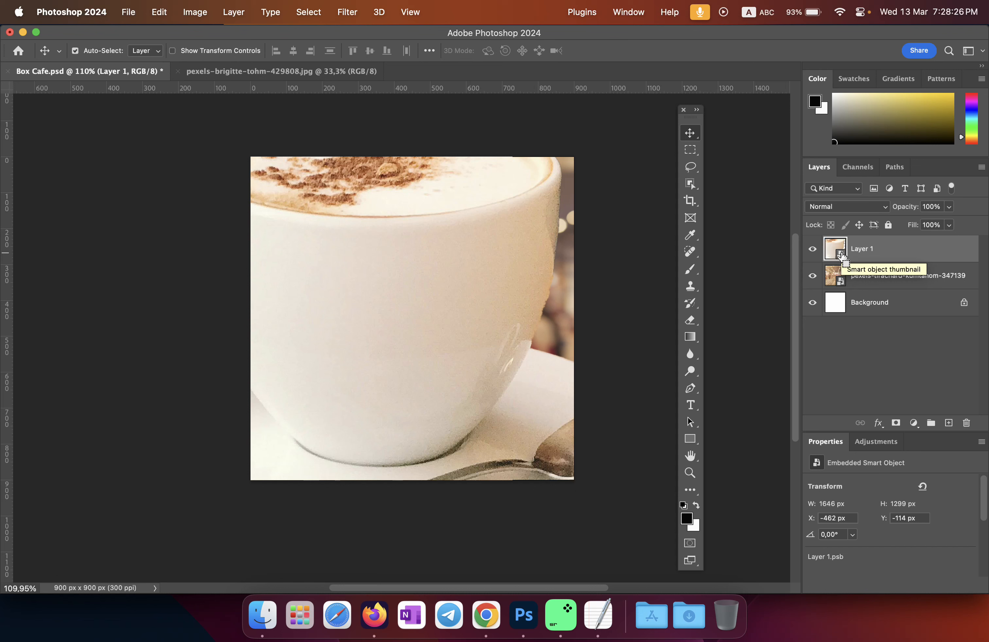
{"action": "key", "text": "super+z"}
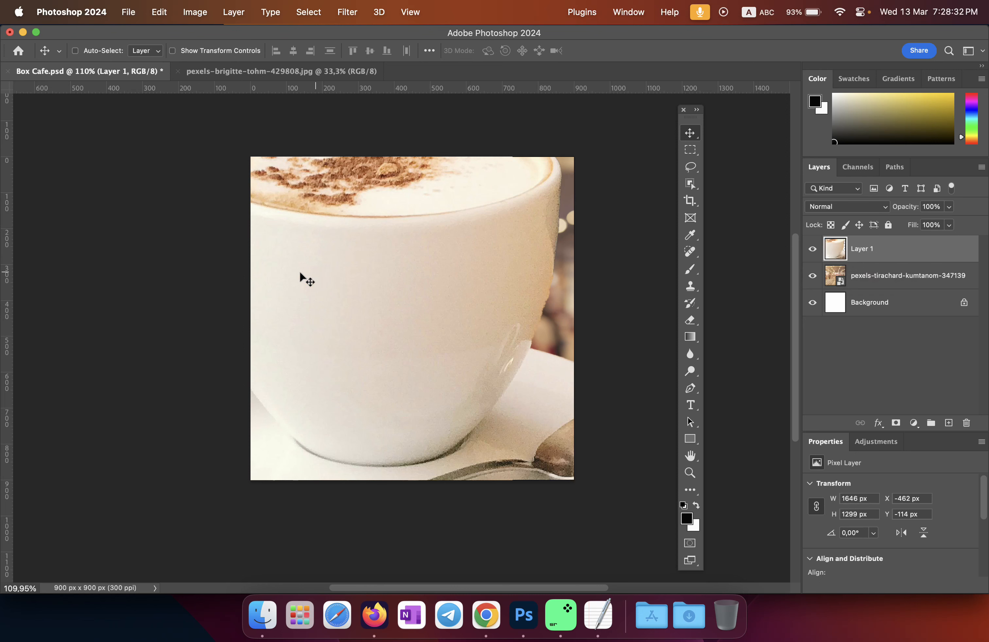
- Scale the coffee-cup pixel layer, Layer 1, down to about 44 × 34 px just above the table's edge
{"action": "key", "text": "super+t"}
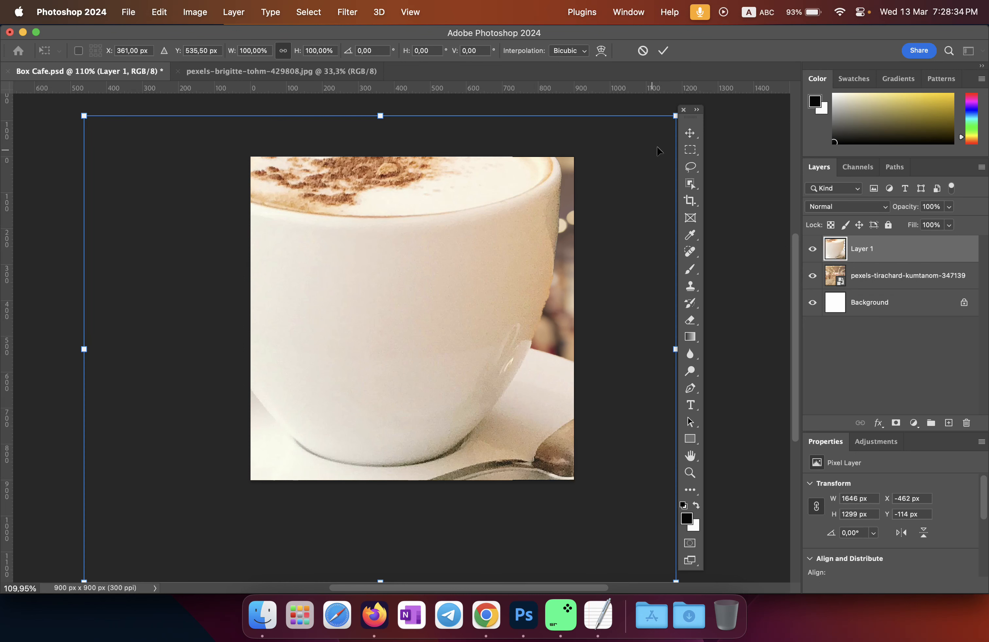
{"action": "left_click_drag", "start_coordinate": [670, 122], "coordinate": [327, 394]}
{"action": "left_click_drag", "start_coordinate": [311, 436], "coordinate": [620, 142]}
{"action": "scroll", "coordinate": [328, 367], "scroll_direction": "up", "scroll_amount": 8}
{"action": "scroll", "coordinate": [510, 238], "scroll_direction": "up", "scroll_amount": 4}
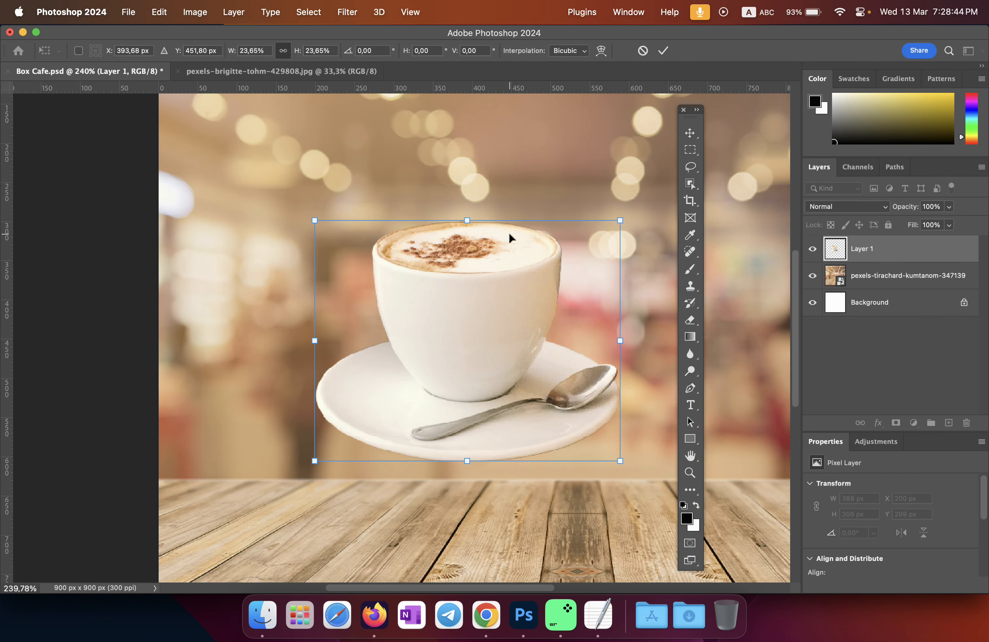
{"action": "scroll", "coordinate": [478, 326], "scroll_direction": "down", "scroll_amount": 10}
{"action": "left_click_drag", "start_coordinate": [538, 289], "coordinate": [424, 351]}
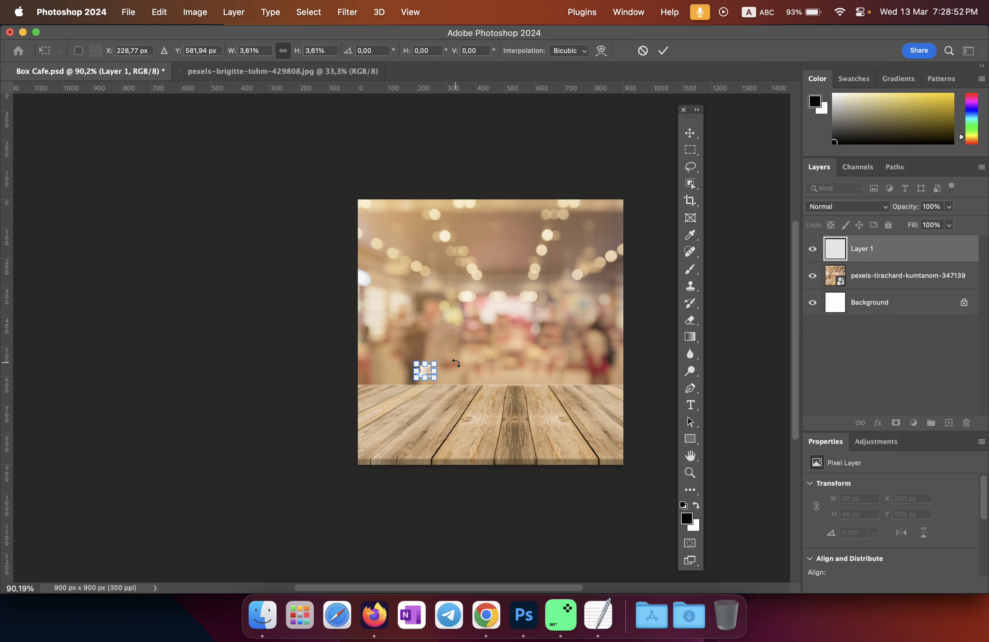
{"action": "left_click_drag", "start_coordinate": [434, 364], "coordinate": [432, 365]}
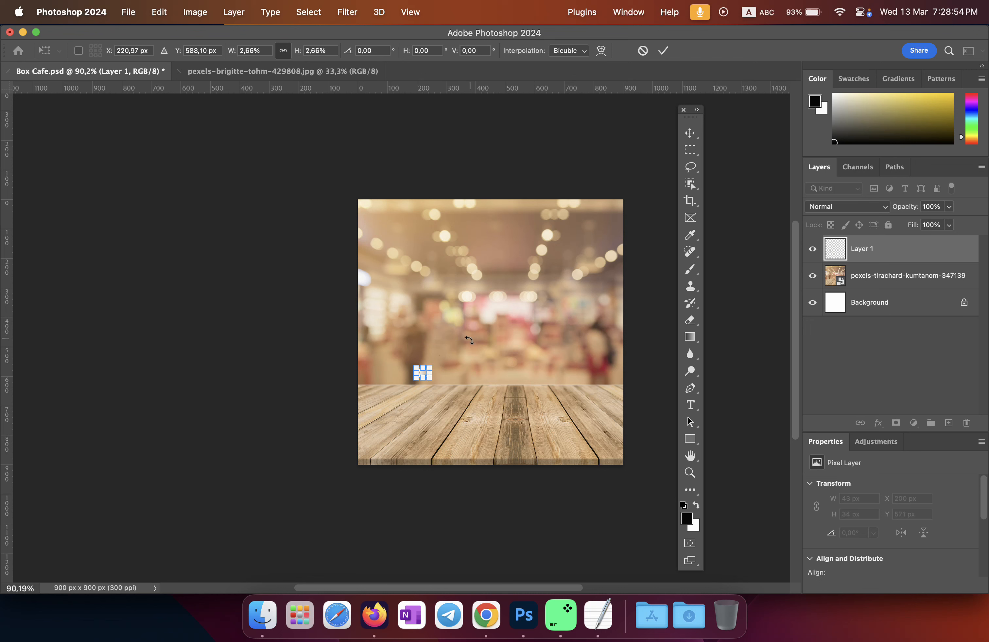
{"action": "left_click", "coordinate": [664, 51]}
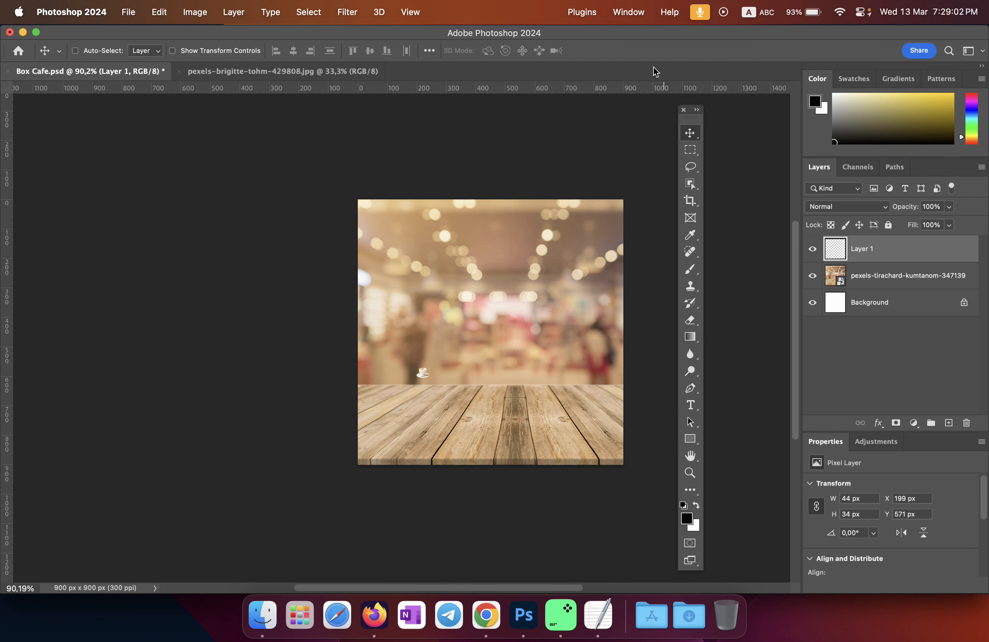
- Enlarge the tiny pixel-layer cup to about 563 × 435 px and move it to about X 107, Y 271 px
{"action": "scroll", "coordinate": [423, 374], "scroll_direction": "up", "scroll_amount": 5}
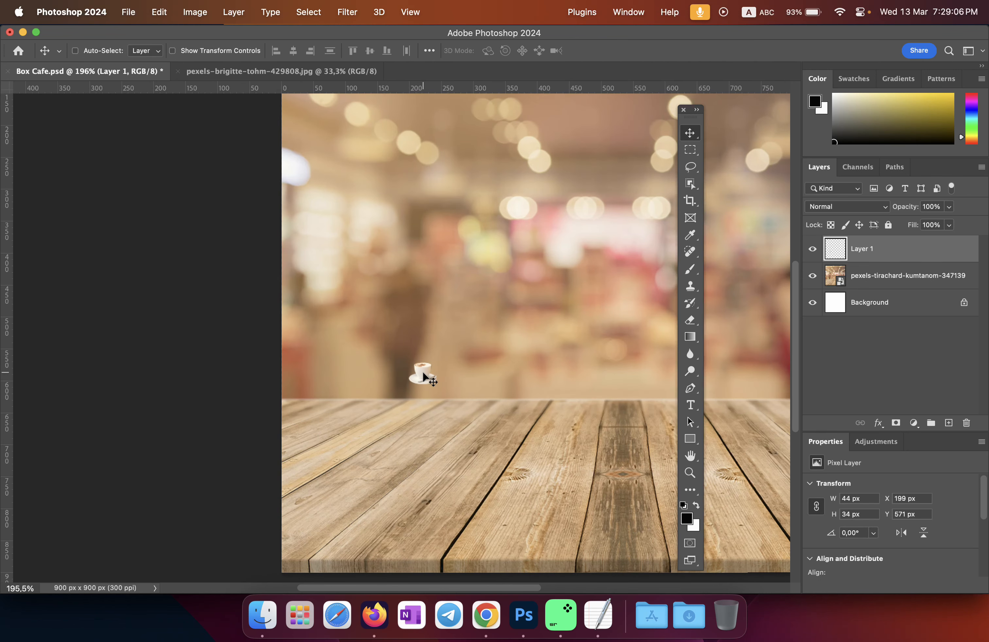
{"action": "key", "text": "super+t"}
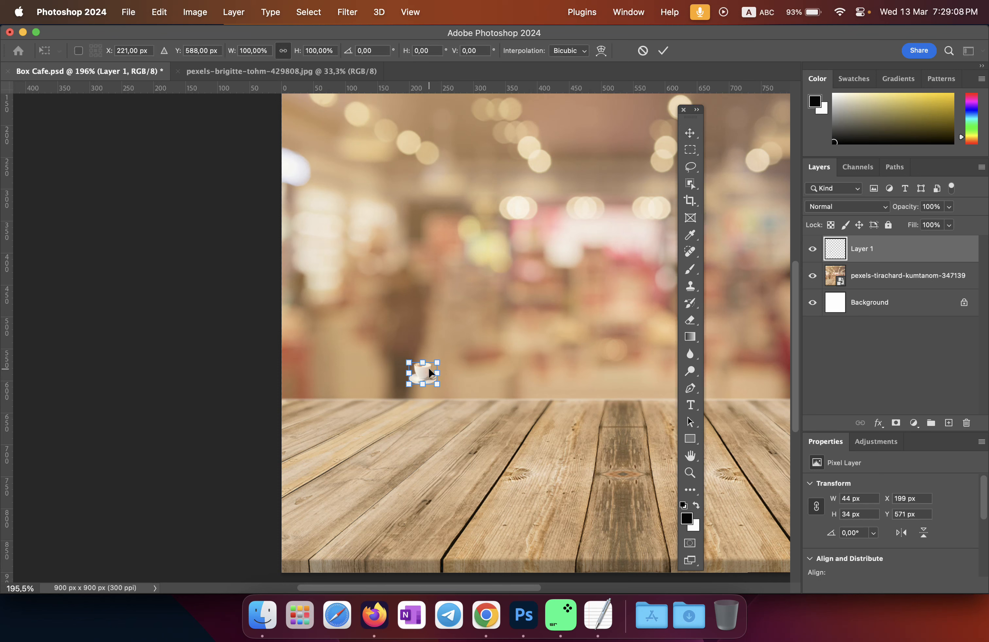
{"action": "left_click_drag", "start_coordinate": [437, 363], "coordinate": [670, 181]}
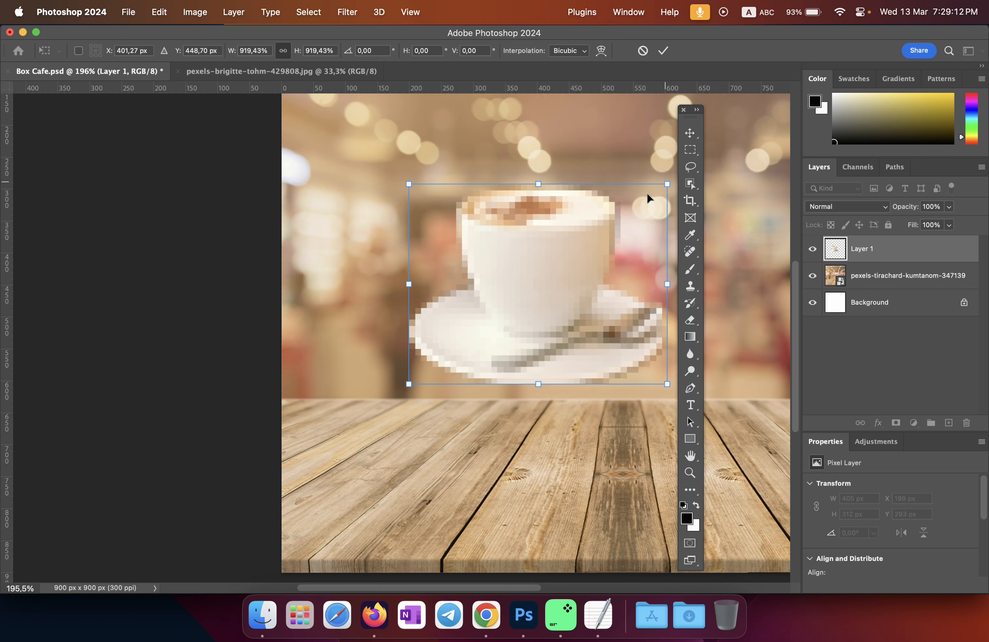
{"action": "left_click_drag", "start_coordinate": [408, 385], "coordinate": [308, 462]}
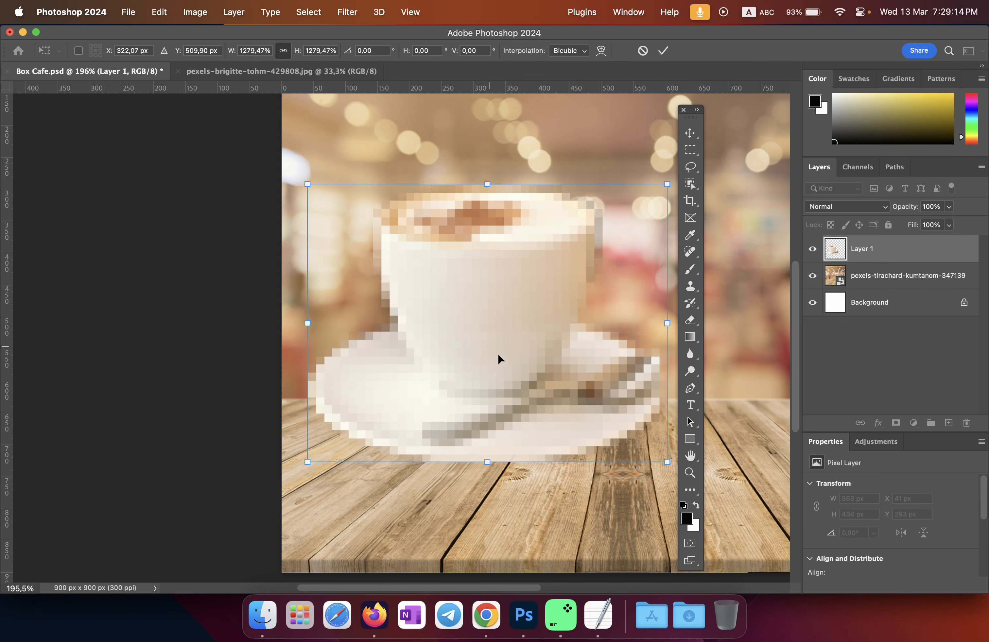
{"action": "scroll", "coordinate": [470, 311], "scroll_direction": "down", "scroll_amount": 2}
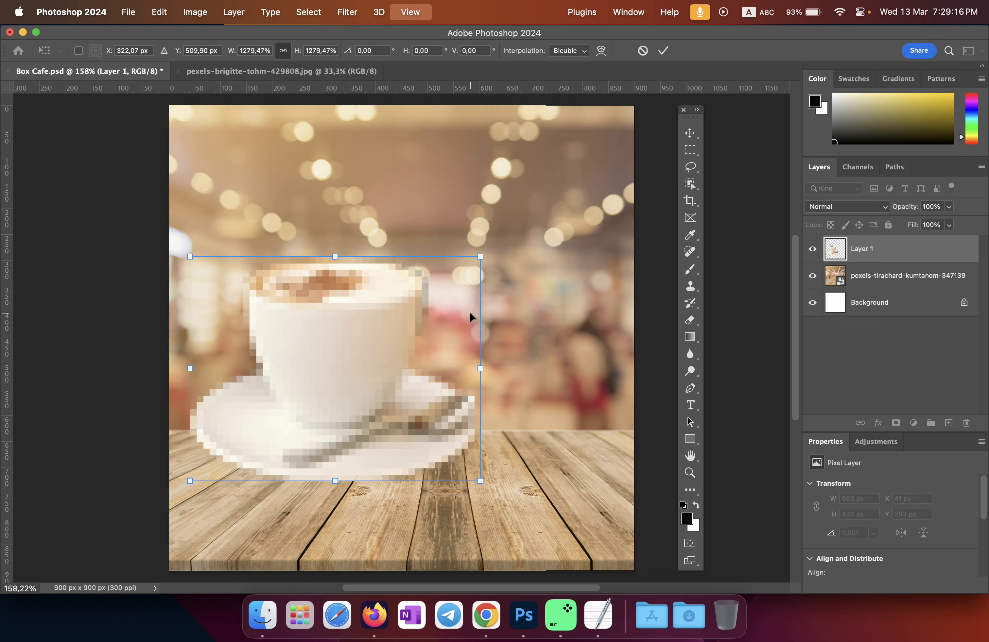
{"action": "left_click", "coordinate": [663, 51]}
{"action": "left_click_drag", "start_coordinate": [309, 332], "coordinate": [343, 321]}
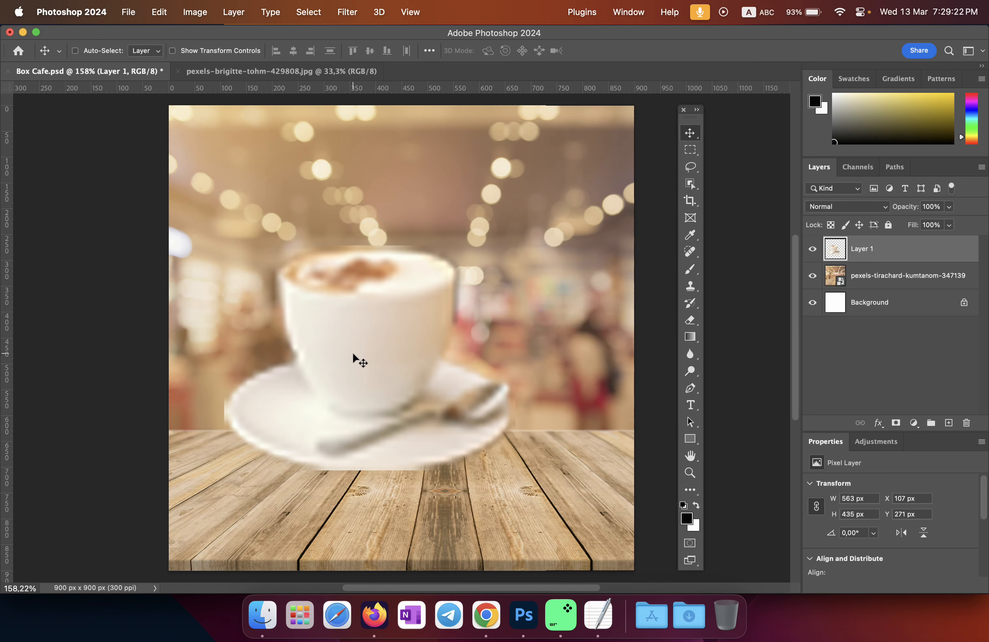
- Undo the last move and both scalings of Layer 1
{"action": "key", "text": "super+z"}
{"action": "key", "text": "super+z"}
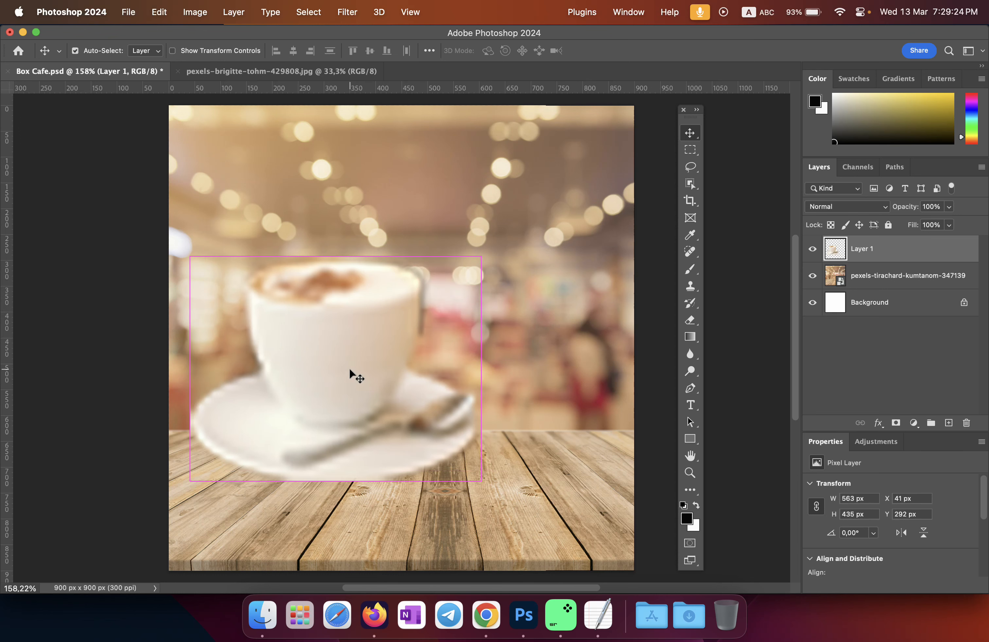
{"action": "key", "text": "super+shift+z"}
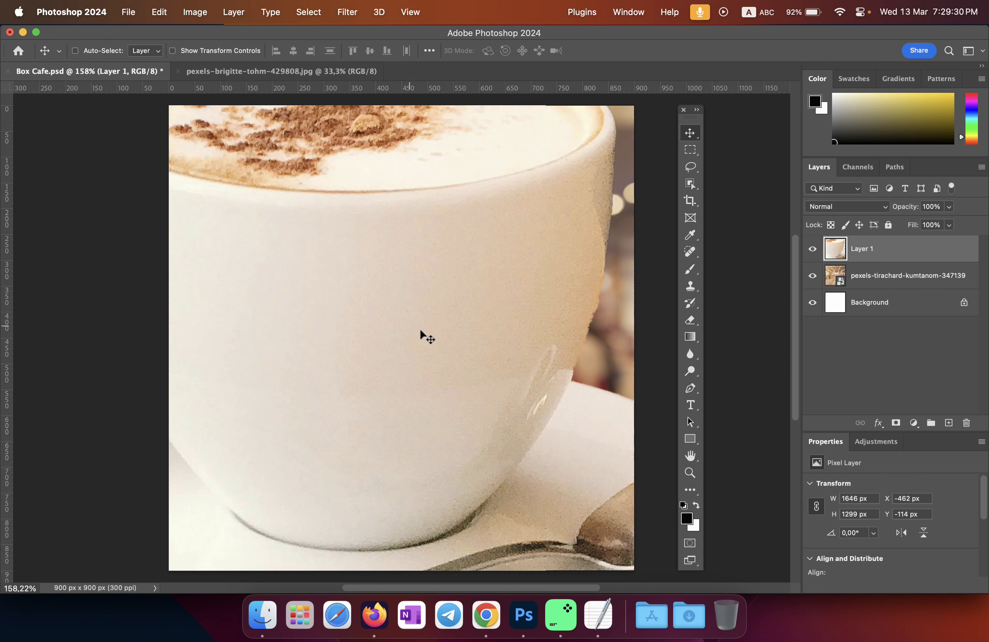
- Convert the full-size coffee-cup layer, Layer 1, to a smart object
{"action": "right_click", "coordinate": [876, 251]}
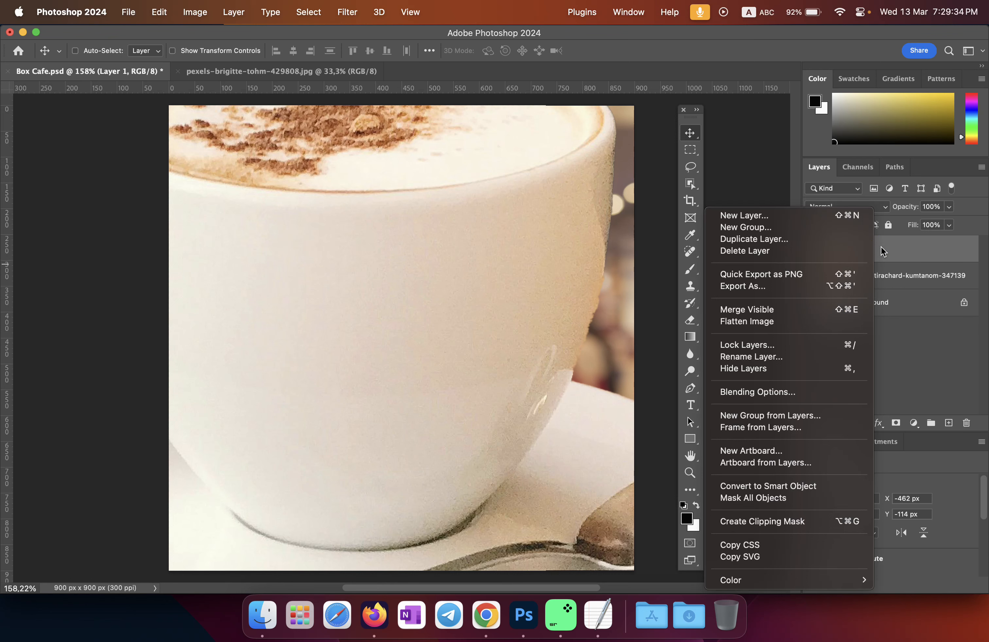
{"action": "right_click", "coordinate": [881, 248]}
{"action": "left_click", "coordinate": [890, 246]}
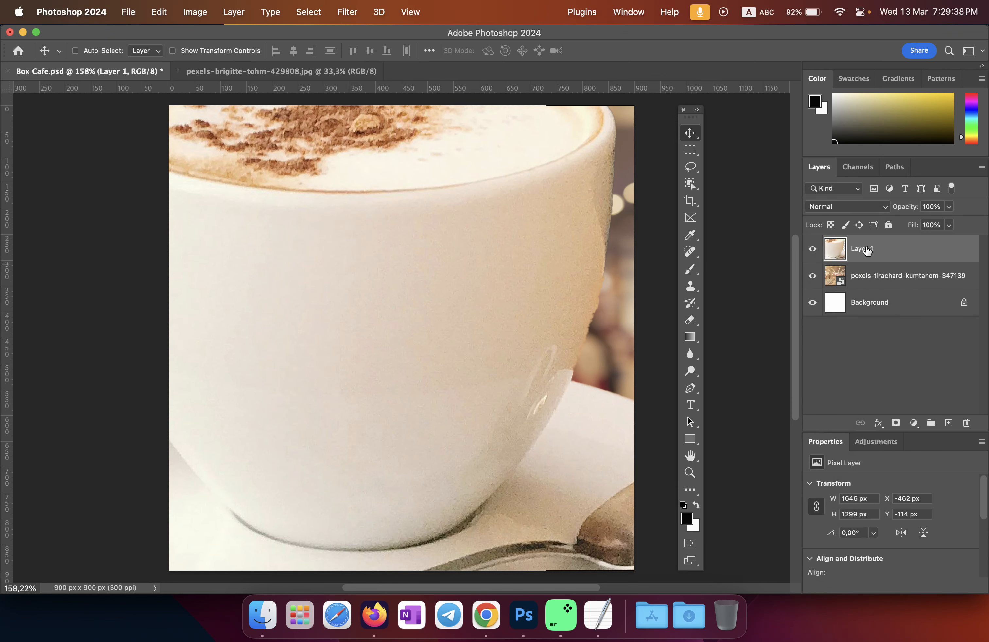
{"action": "right_click", "coordinate": [867, 250]}
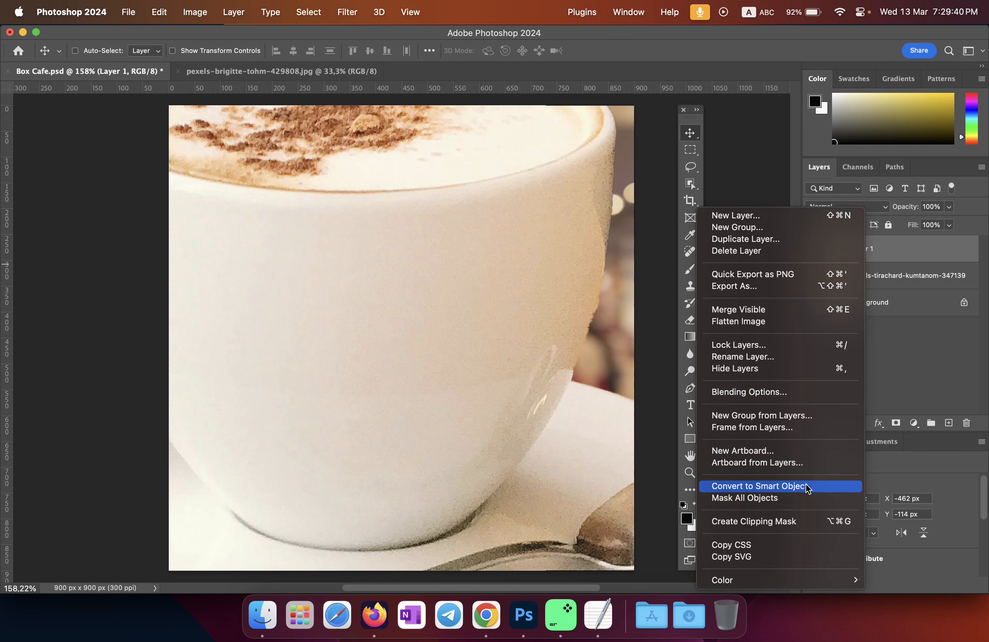
{"action": "left_click", "coordinate": [764, 488]}
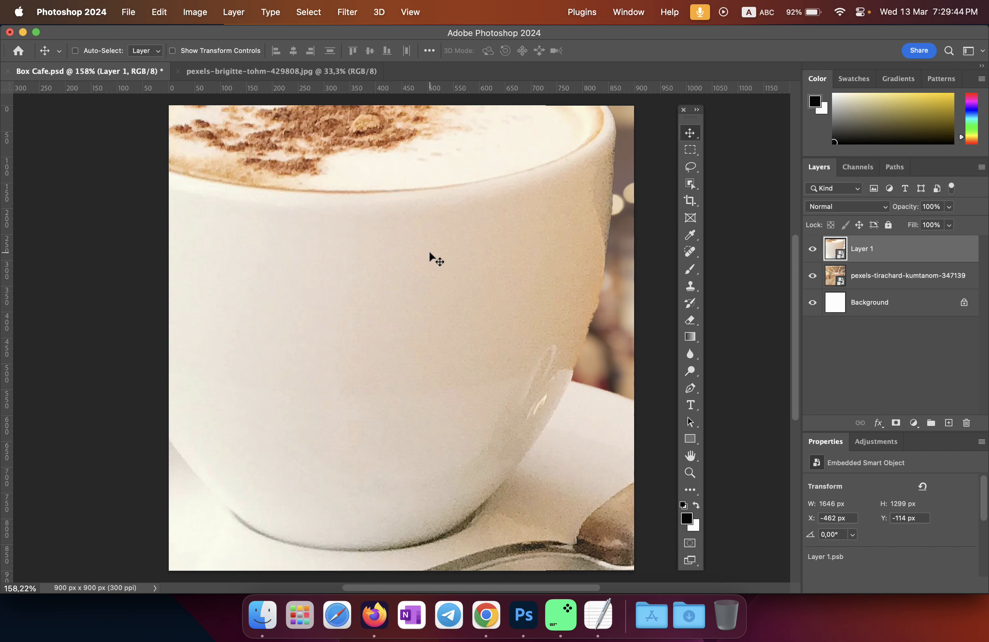
- Scale the smart-object cup down to about 283 × 223 px and place it on the table at about X 292, Y 543 px
{"action": "left_click_drag", "start_coordinate": [433, 213], "coordinate": [423, 309]}
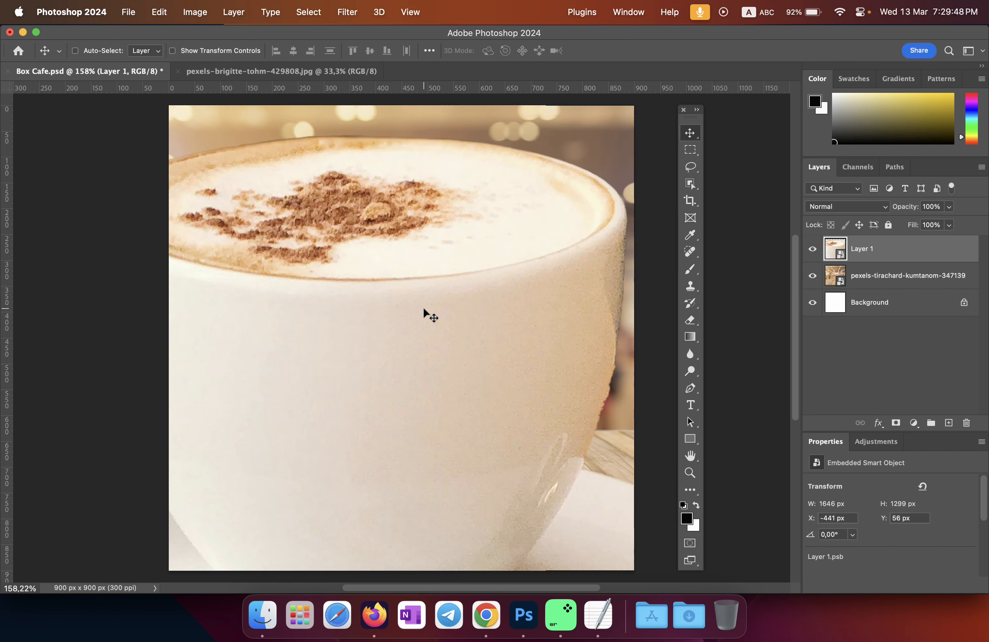
{"action": "key", "text": "super+t"}
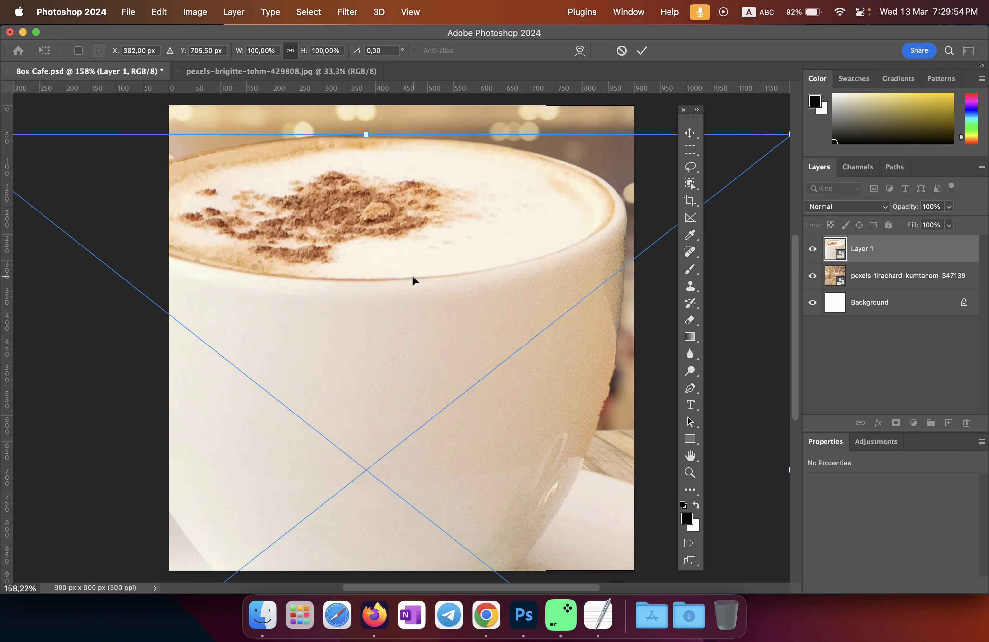
{"action": "key", "text": "super+minus"}
{"action": "key", "text": "super+minus"}
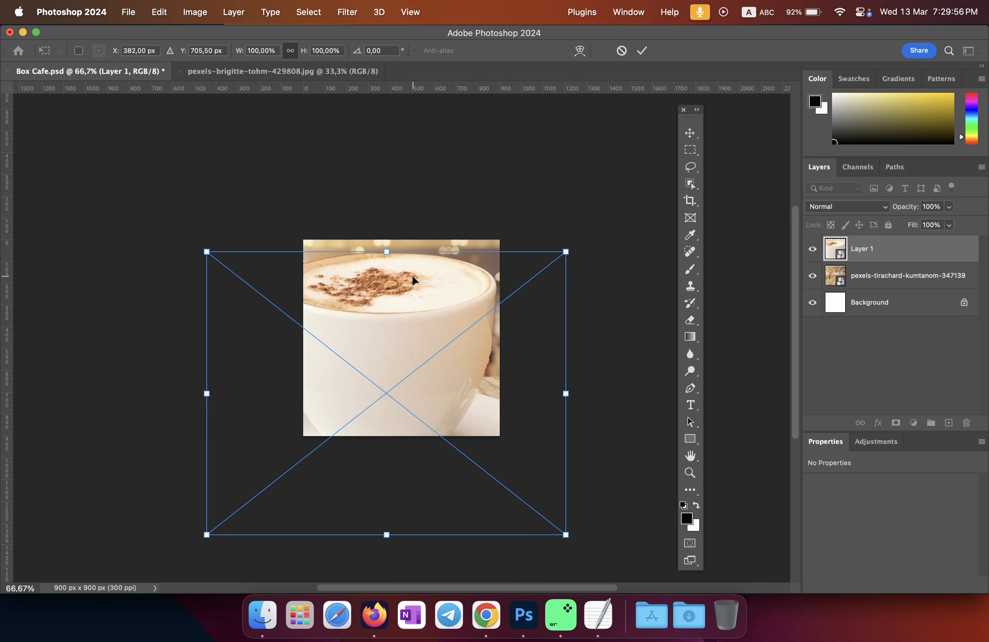
{"action": "left_click_drag", "start_coordinate": [565, 252], "coordinate": [400, 384]}
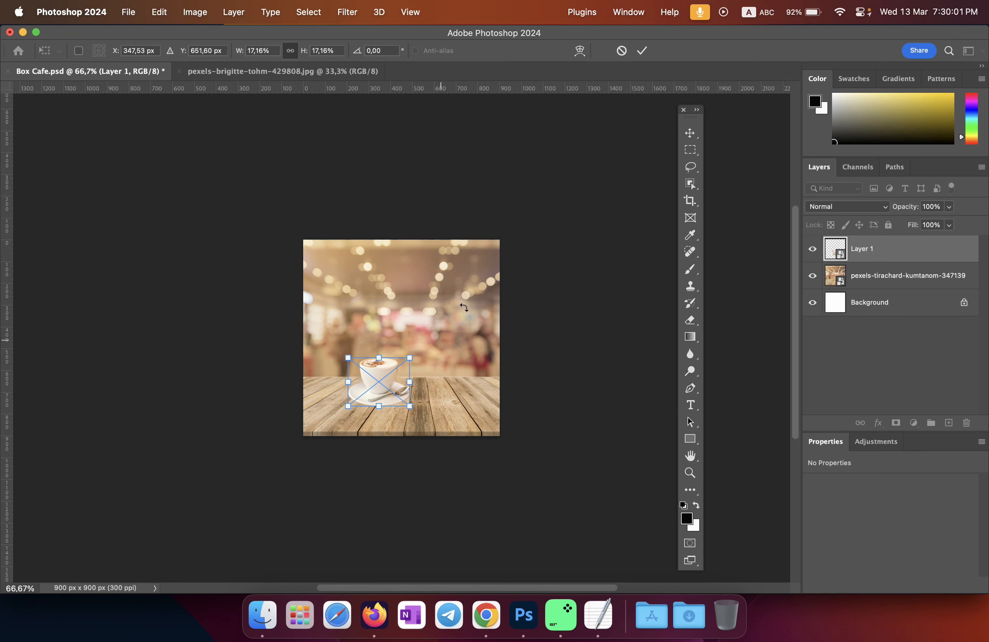
{"action": "left_click", "coordinate": [641, 55]}
{"action": "key", "text": "super"}
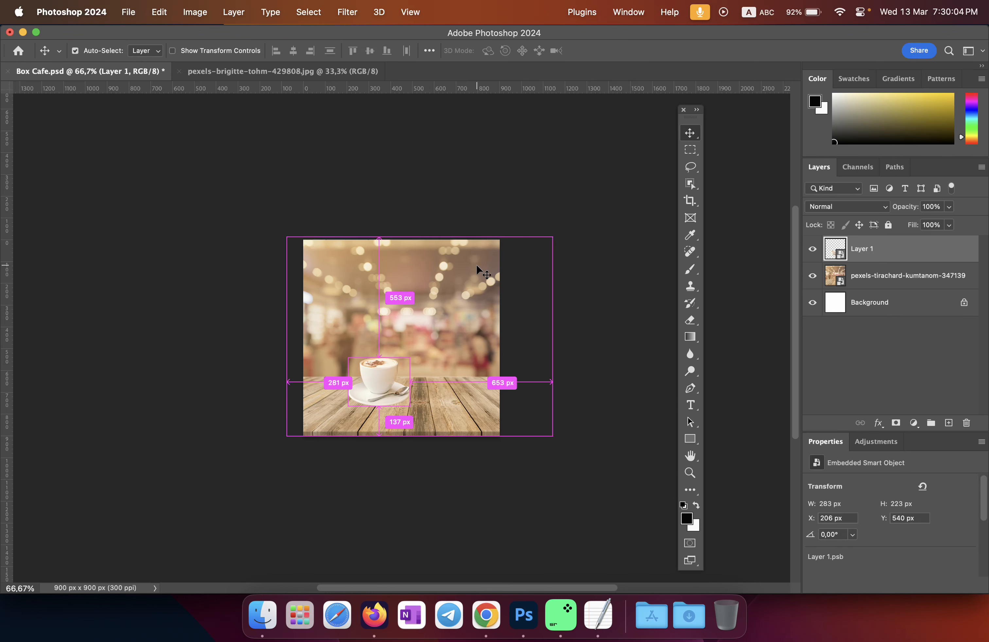
{"action": "key", "text": "super+0"}
{"action": "left_click_drag", "start_coordinate": [386, 358], "coordinate": [404, 407]}
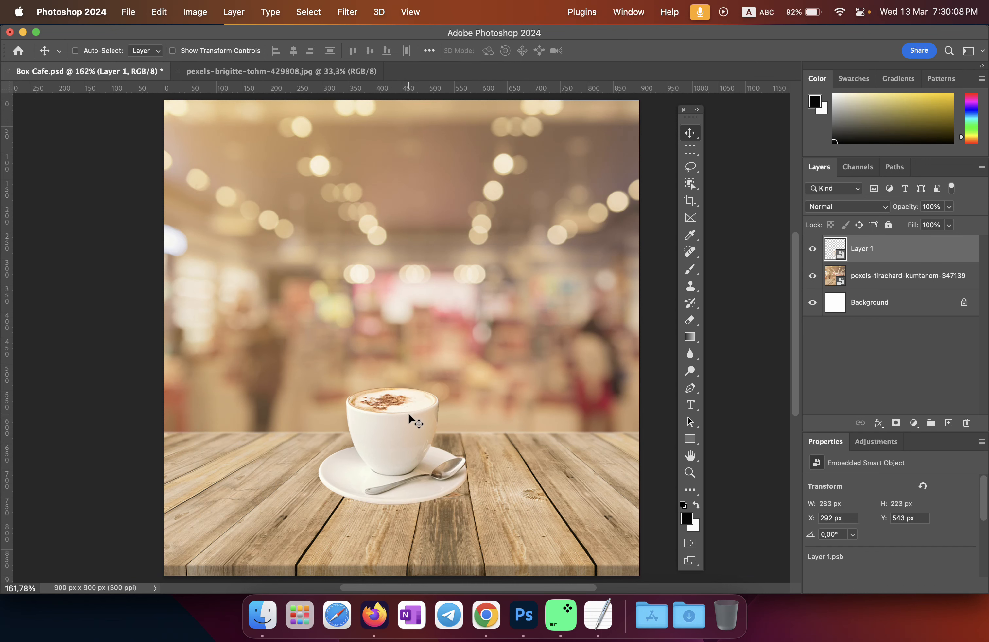
- Shrink the smart-object cup on the table to about 63 × 50 px
{"action": "key", "text": "super+t"}
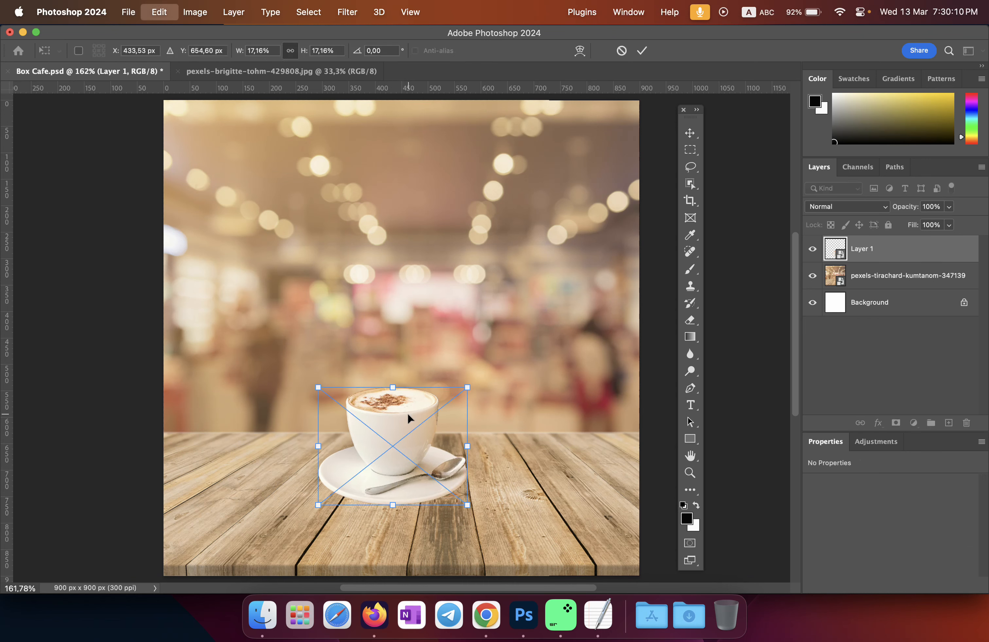
{"action": "left_click_drag", "start_coordinate": [472, 386], "coordinate": [341, 464]}
{"action": "left_click", "coordinate": [642, 50]}
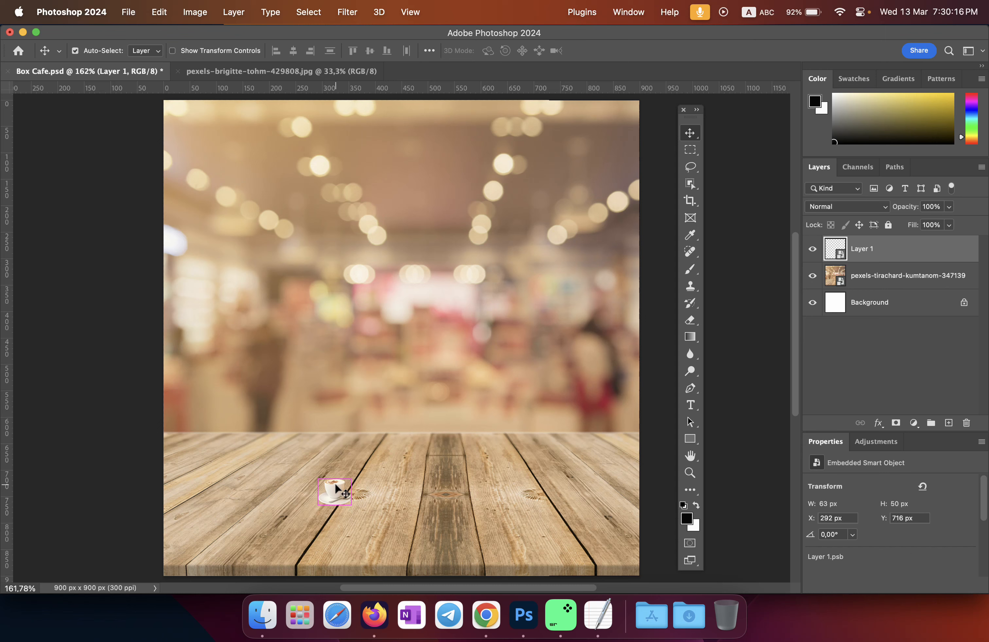
- Enlarge the smart-object cup to about 590 × 465 px and move it to about X 155, Y 346 px
{"action": "key", "text": "super+t"}
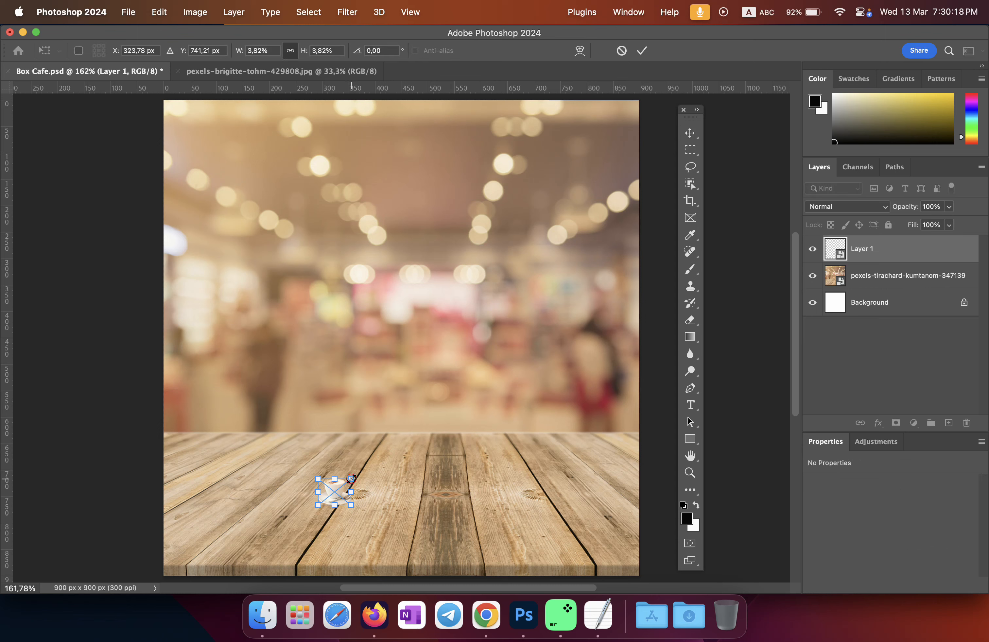
{"action": "left_click_drag", "start_coordinate": [351, 478], "coordinate": [631, 271]}
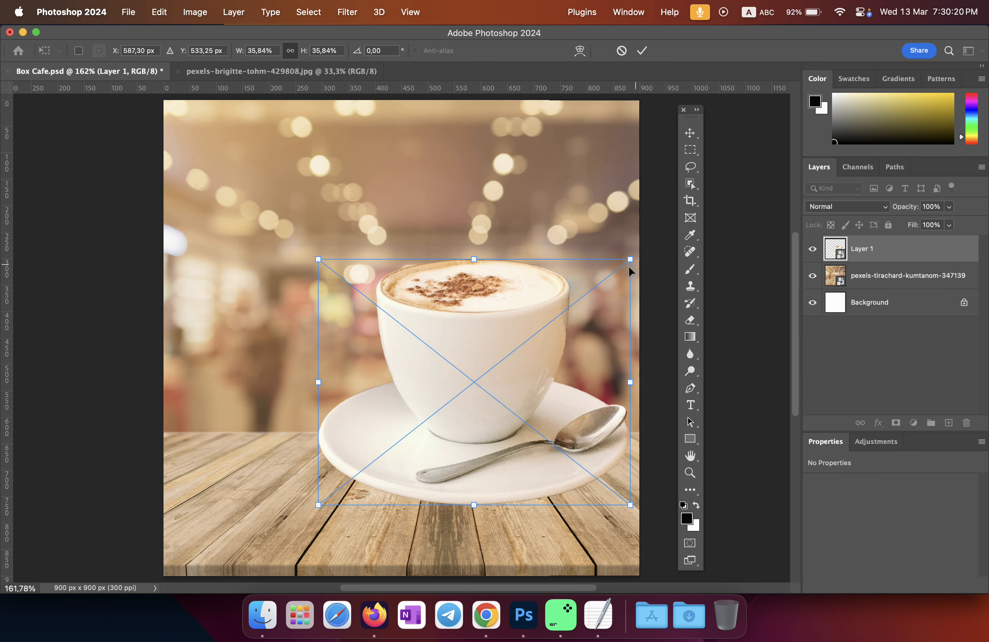
{"action": "left_click", "coordinate": [642, 51]}
{"action": "left_click_drag", "start_coordinate": [518, 281], "coordinate": [429, 345]}
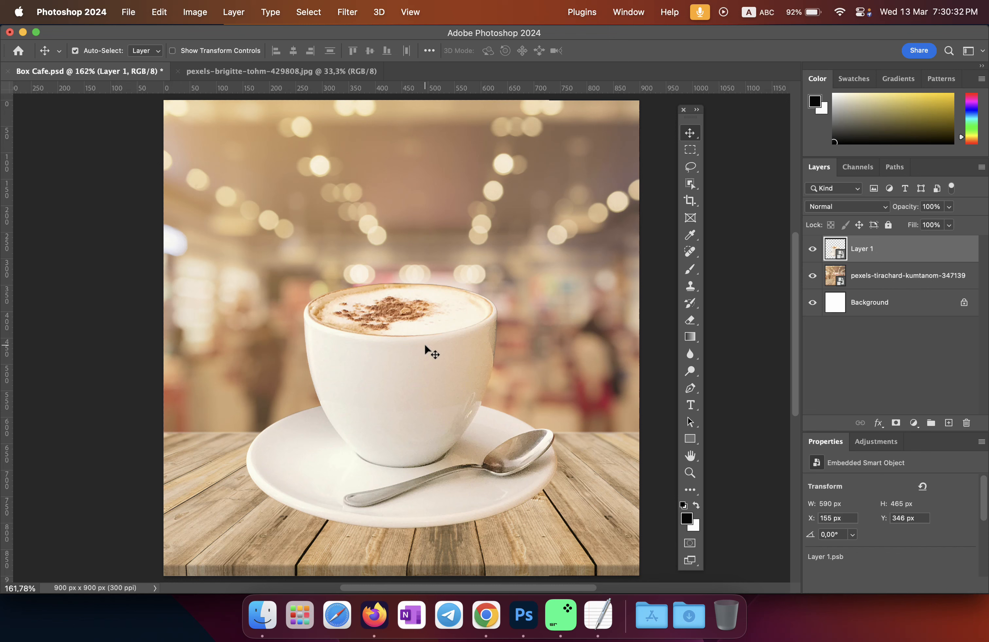
- Scale the smart-object cup down to about 251 × 199 px and place it on the table at about X 172, Y 567 px
{"action": "key", "text": "super+t"}
{"action": "left_click_drag", "start_coordinate": [559, 283], "coordinate": [369, 415]}
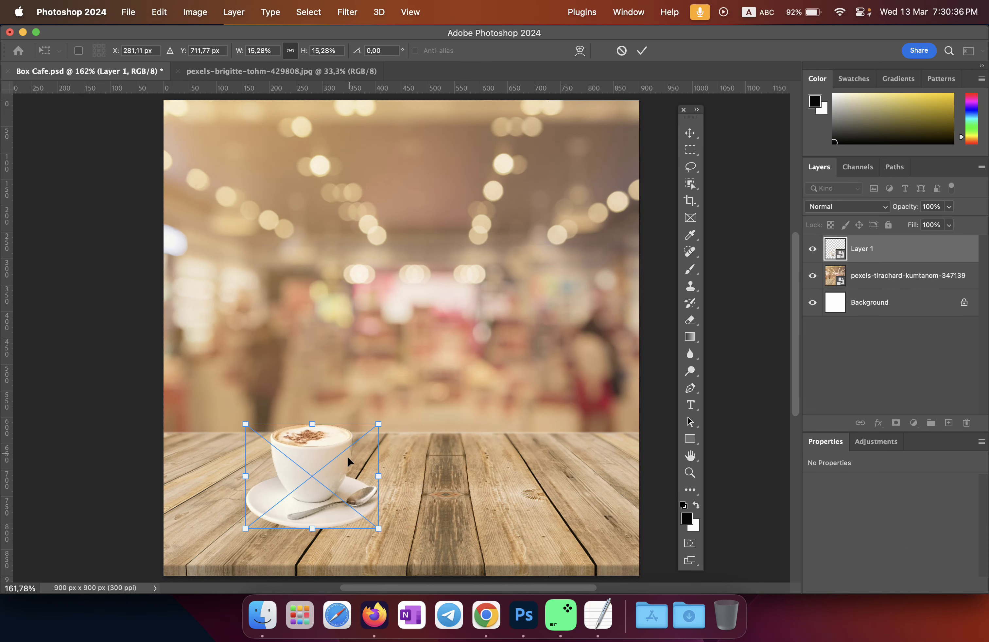
{"action": "left_click_drag", "start_coordinate": [349, 463], "coordinate": [357, 441]}
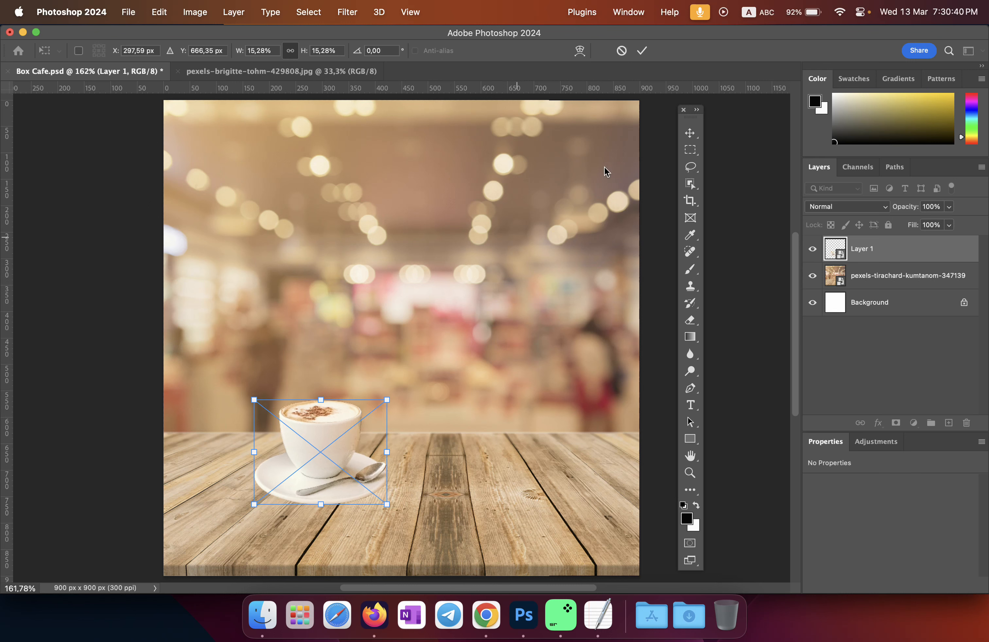
{"action": "left_click", "coordinate": [642, 50]}
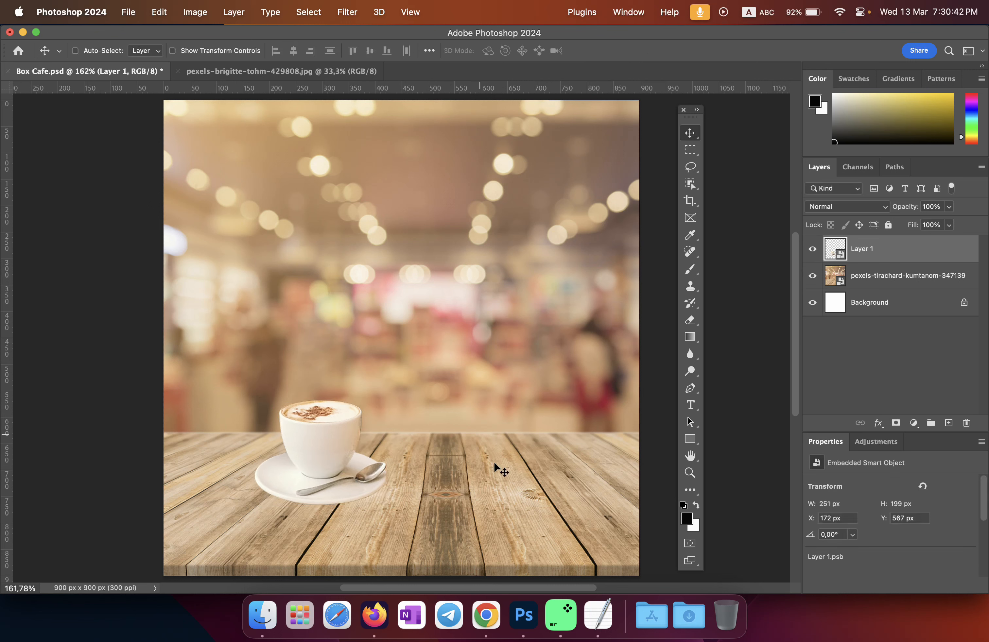
- Switch to Finder, preview pexels-caner-cankisi-4102358.jpg in the Link folder, and open it in Photoshop as a separate document
{"action": "left_click", "coordinate": [265, 620]}
{"action": "left_click_drag", "start_coordinate": [680, 318], "coordinate": [689, 304]}
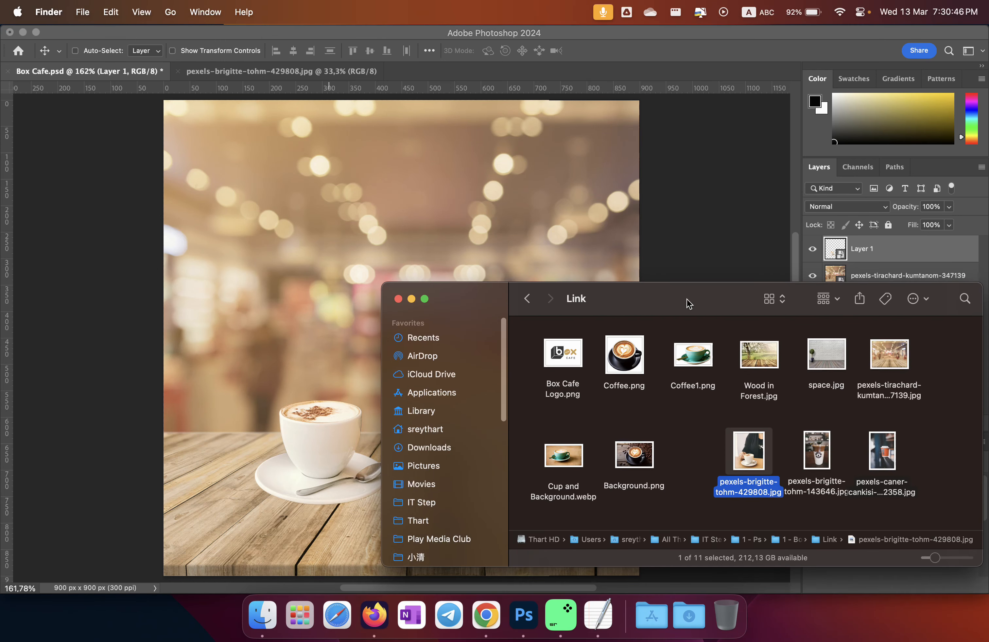
{"action": "left_click", "coordinate": [893, 457]}
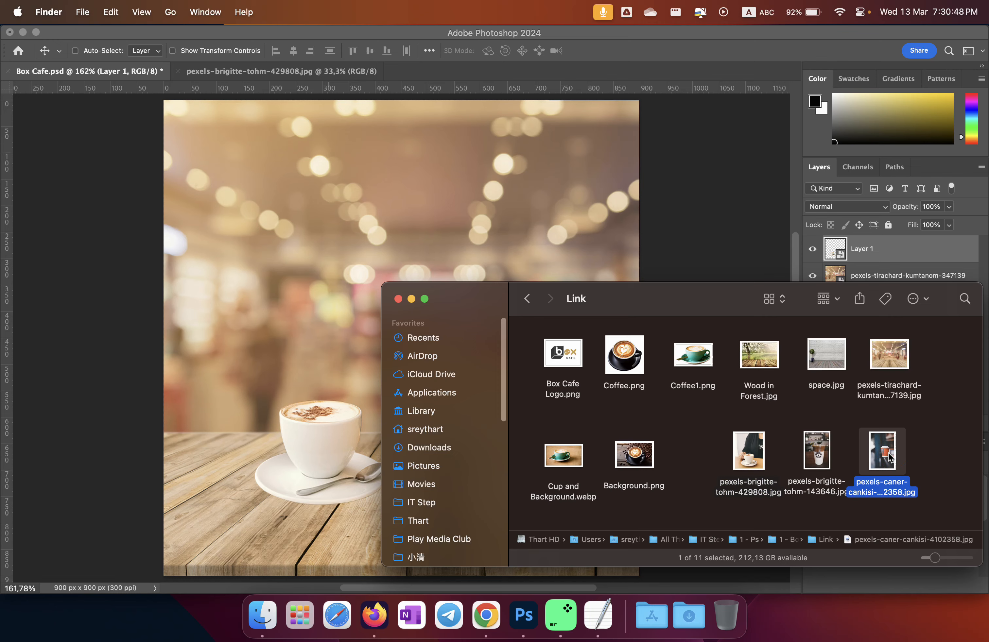
{"action": "key", "text": "space"}
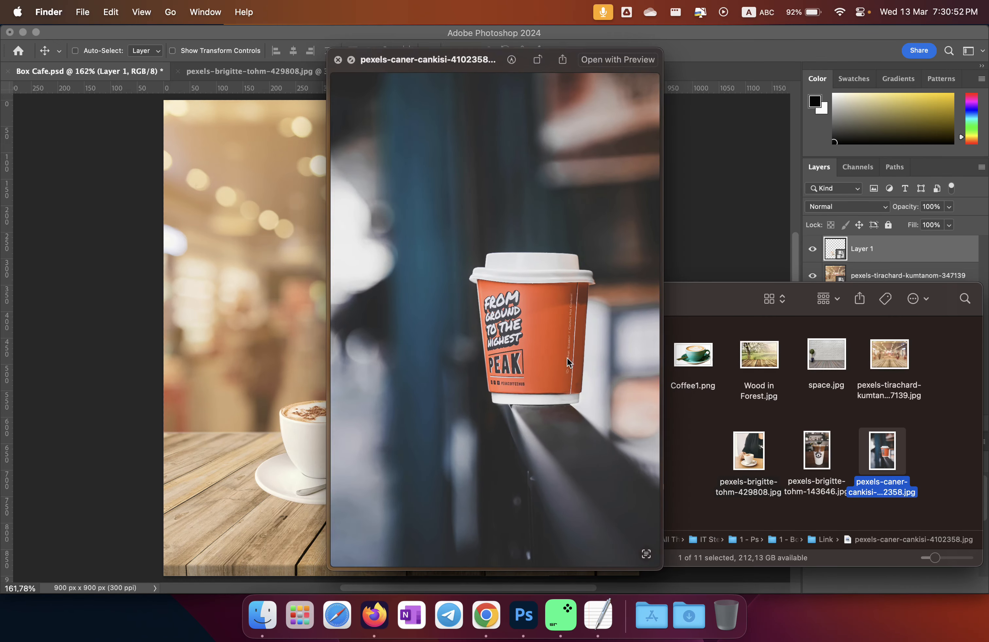
{"action": "key", "text": "space"}
{"action": "left_click_drag", "start_coordinate": [885, 454], "coordinate": [460, 71]}
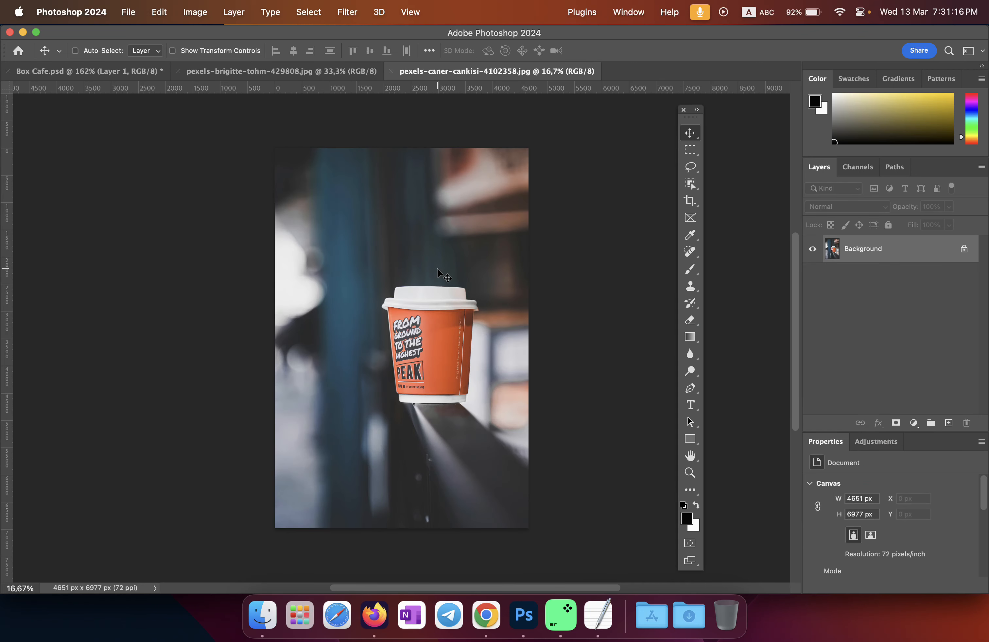
- Select the orange PEAK cup with Object Selection and move it into Box Cafe.psd at about X 37, Y 157 px
{"action": "left_click", "coordinate": [690, 184]}
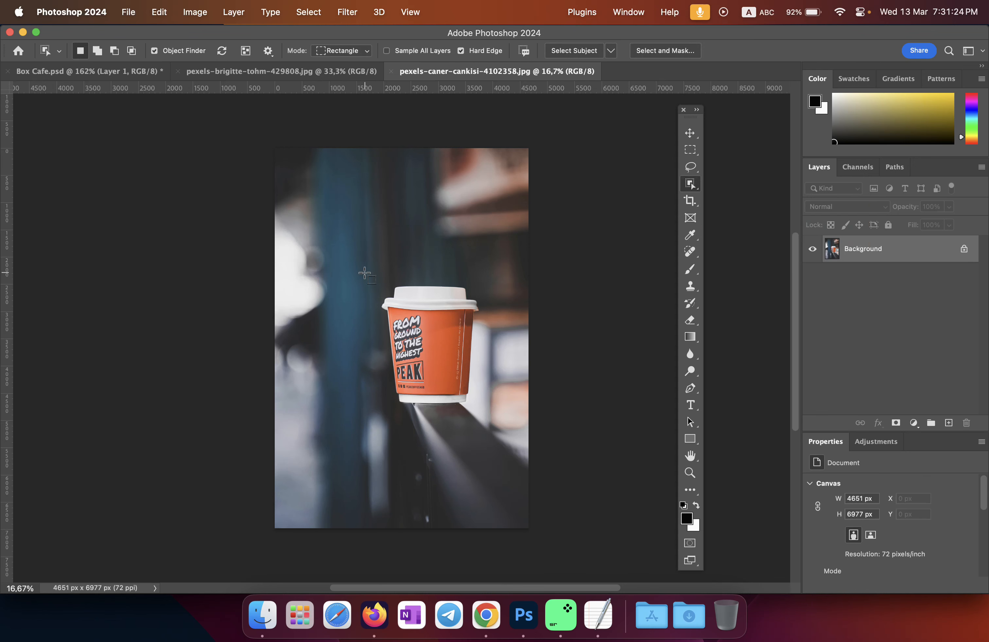
{"action": "left_click_drag", "start_coordinate": [363, 270], "coordinate": [487, 418]}
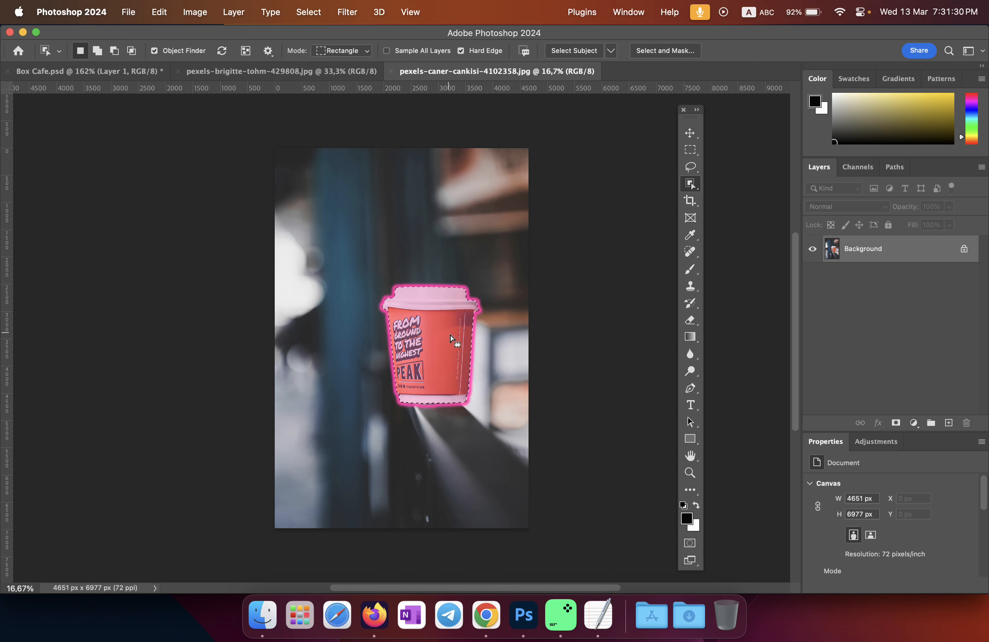
{"action": "left_click", "coordinate": [695, 133]}
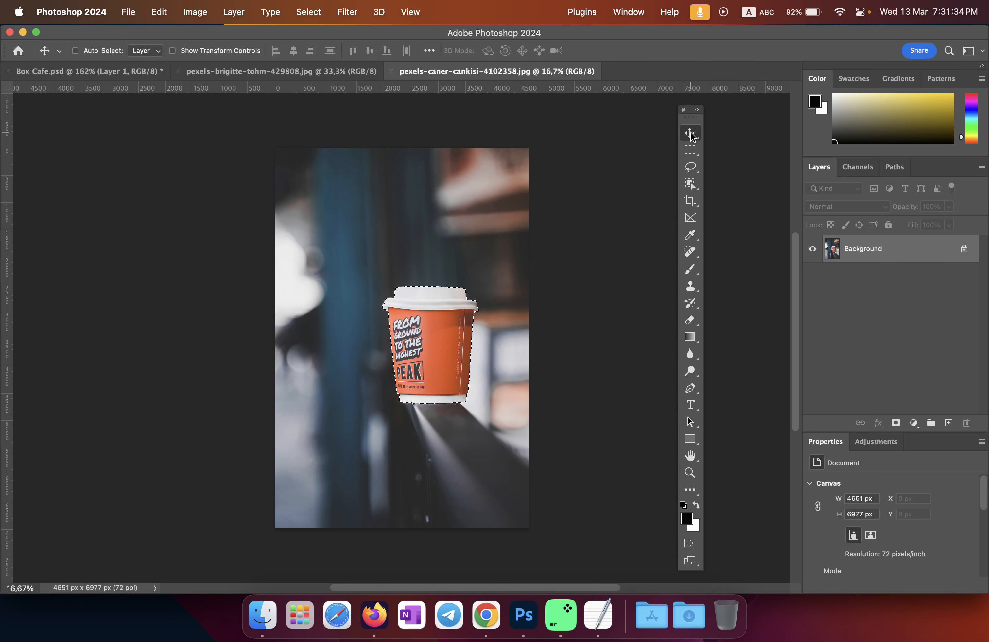
{"action": "right_click", "coordinate": [691, 134]}
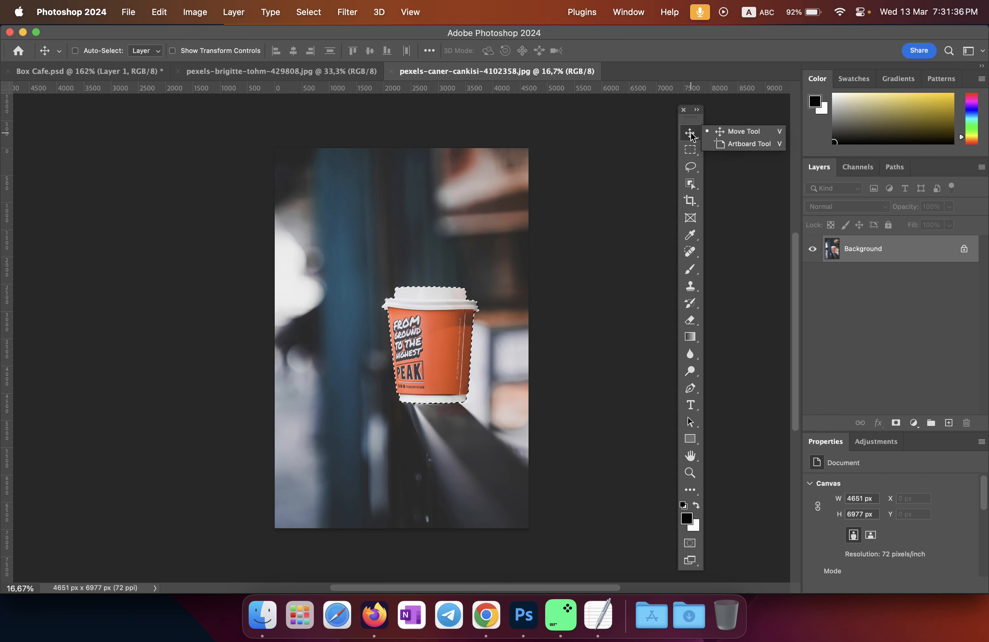
{"action": "left_click", "coordinate": [693, 133]}
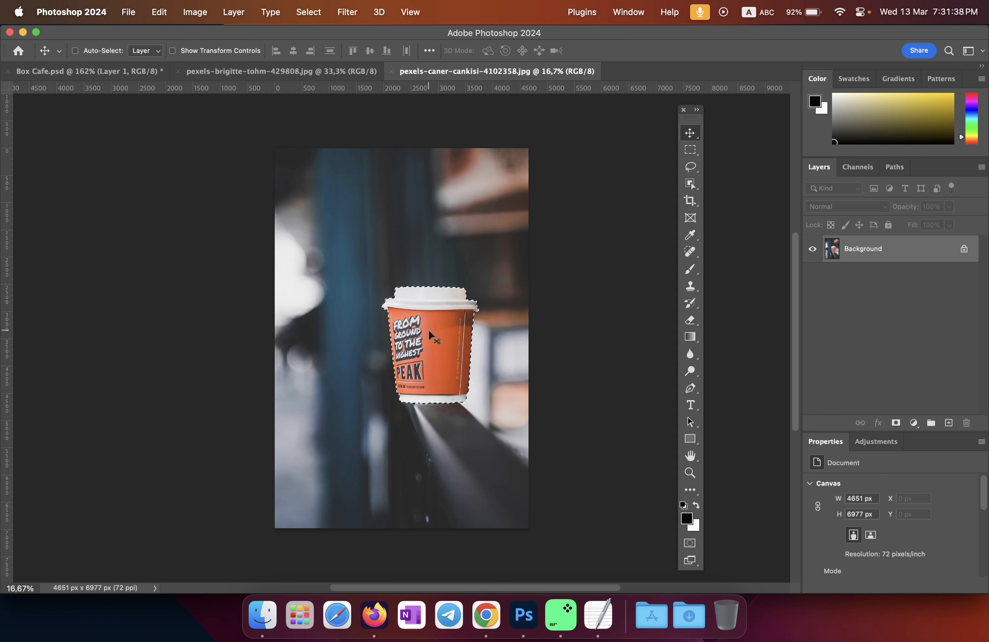
{"action": "left_click_drag", "start_coordinate": [428, 329], "coordinate": [132, 72]}
{"action": "left_click_drag", "start_coordinate": [291, 255], "coordinate": [393, 340]}
{"action": "scroll", "coordinate": [393, 341], "scroll_direction": "down", "scroll_amount": 2}
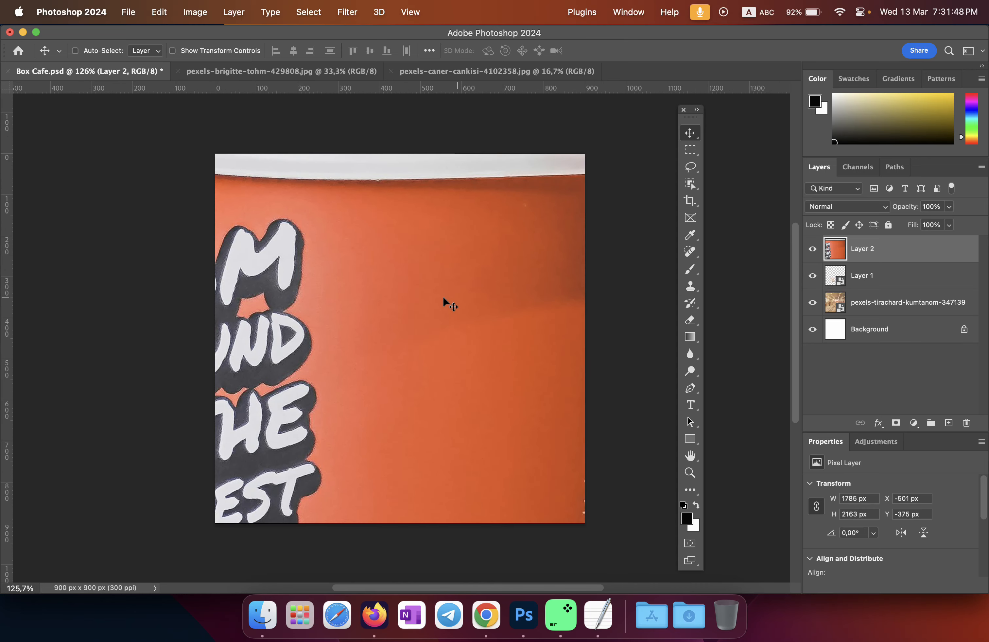
{"action": "left_click_drag", "start_coordinate": [443, 296], "coordinate": [465, 412]}
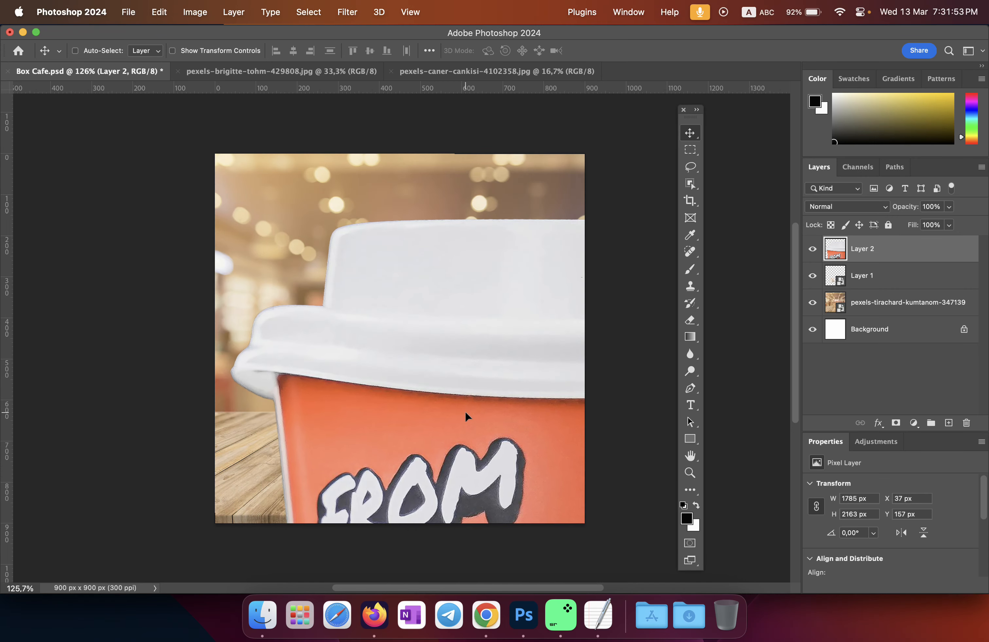
- Convert the orange cup layer to a smart object and scale it to about 218 × 265 px at about X 402, Y 485 px
{"action": "right_click", "coordinate": [867, 248]}
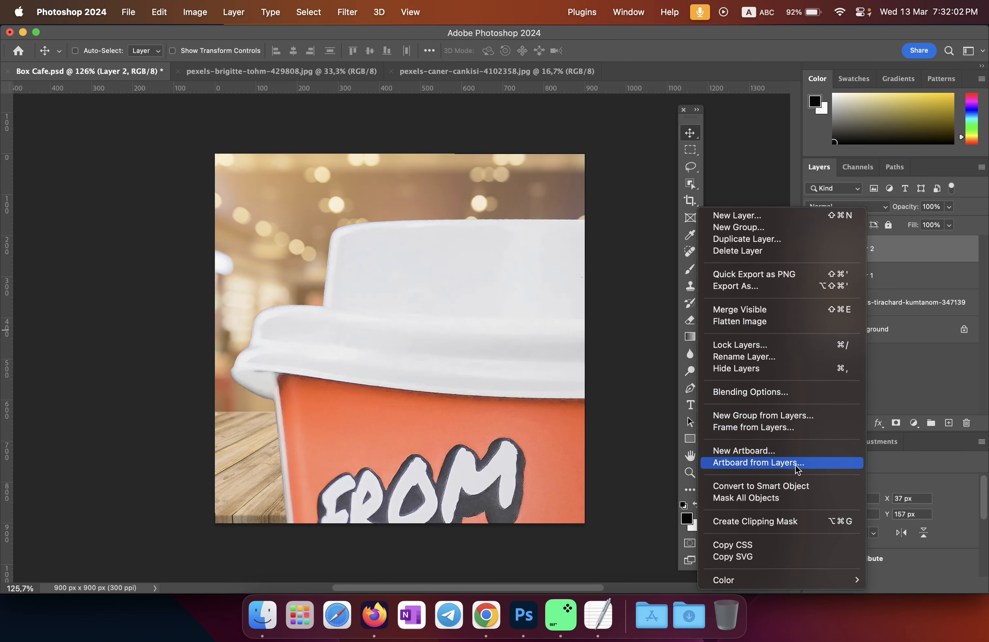
{"action": "left_click", "coordinate": [790, 487]}
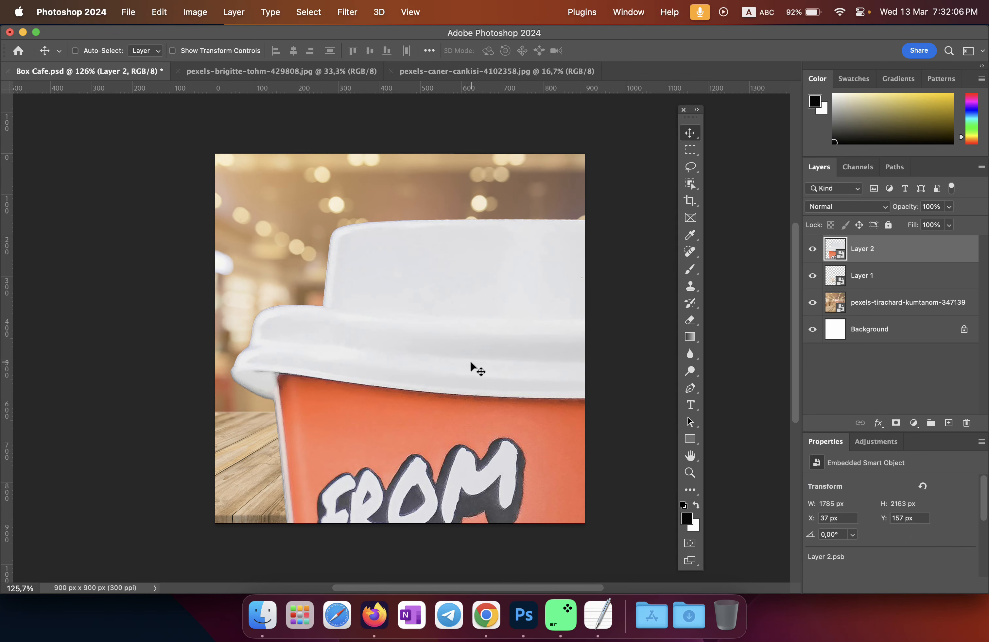
{"action": "key", "text": "super+t"}
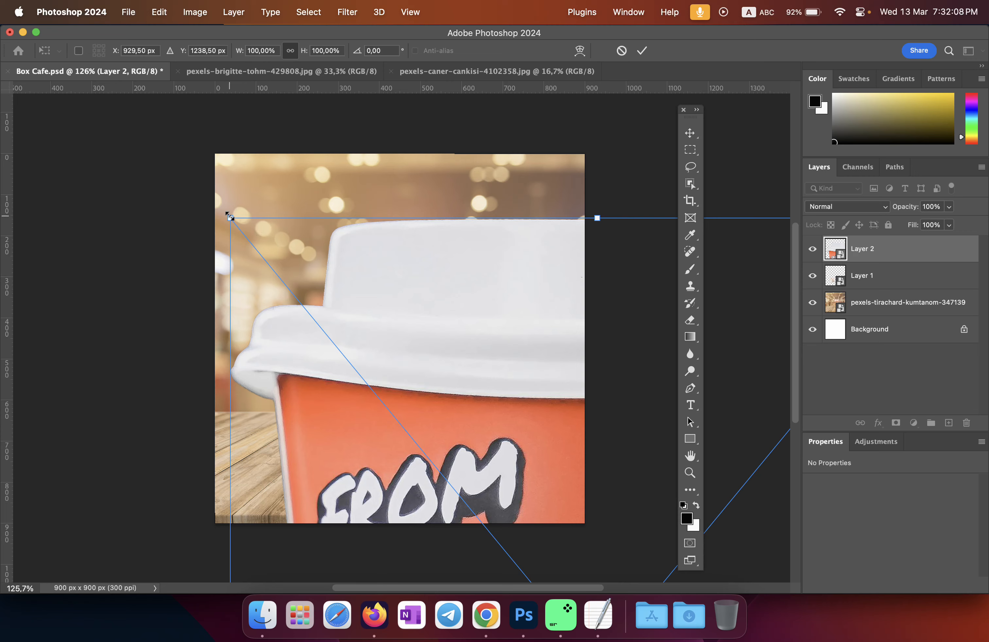
{"action": "left_click_drag", "start_coordinate": [230, 216], "coordinate": [430, 425]}
{"action": "left_click_drag", "start_coordinate": [532, 483], "coordinate": [311, 254]}
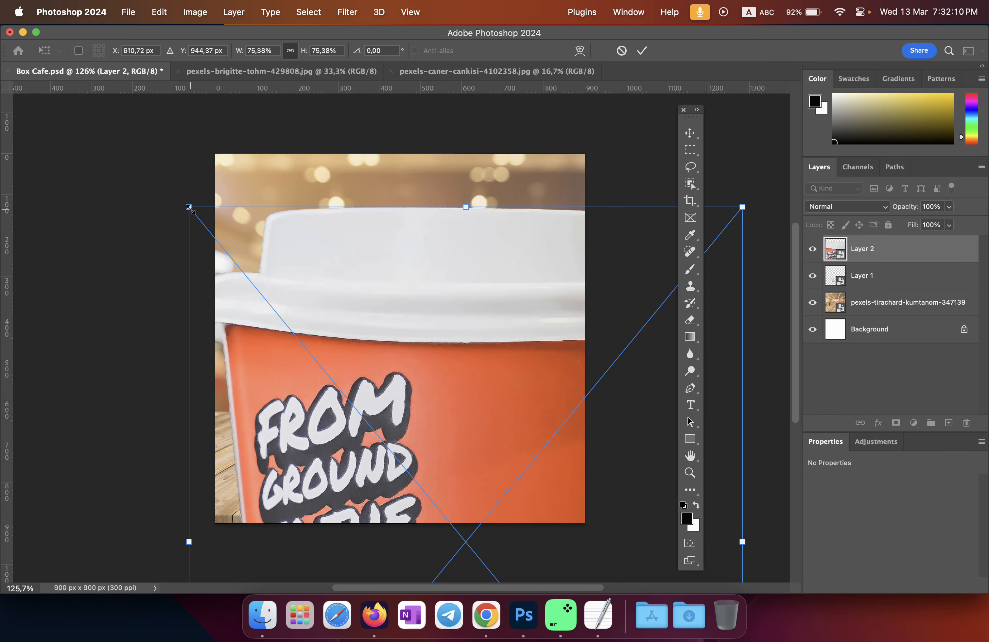
{"action": "left_click_drag", "start_coordinate": [190, 209], "coordinate": [397, 458]}
{"action": "left_click_drag", "start_coordinate": [471, 515], "coordinate": [294, 253]}
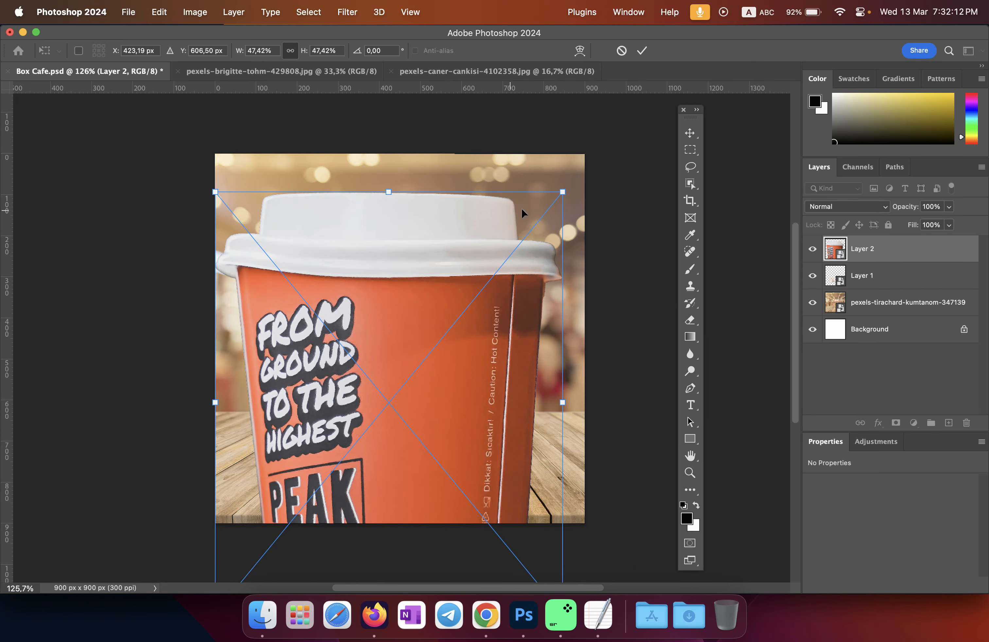
{"action": "left_click_drag", "start_coordinate": [557, 195], "coordinate": [520, 260]}
{"action": "left_click_drag", "start_coordinate": [468, 326], "coordinate": [460, 336]}
{"action": "mouse_move", "coordinate": [420, 373]}
{"action": "left_mouse_down"}
{"action": "mouse_move", "coordinate": [438, 368]}
{"action": "mouse_move", "coordinate": [434, 383]}
{"action": "left_mouse_up"}
{"action": "left_click_drag", "start_coordinate": [474, 348], "coordinate": [467, 355]}
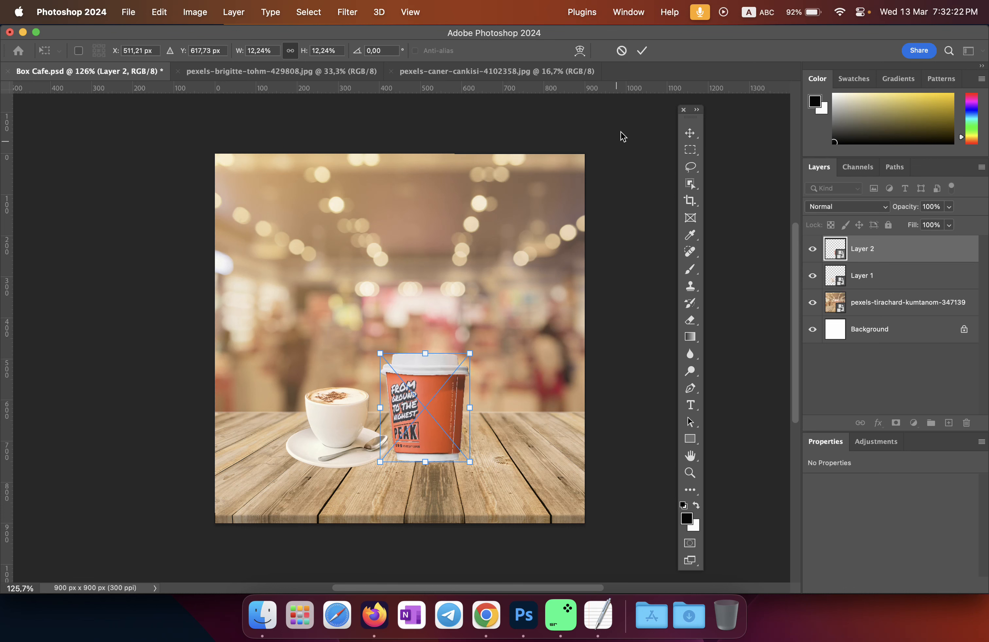
{"action": "left_click", "coordinate": [643, 51]}
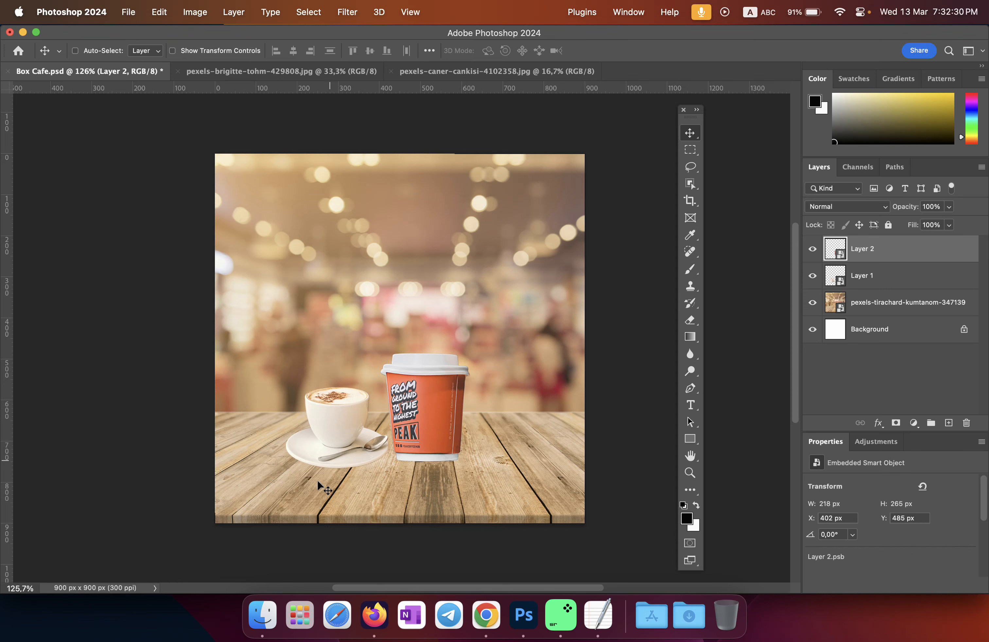
- Switch to Finder, preview pexels-brigitte-tohm-143646.jpg in the Link folder, and open it in Photoshop as a separate document
{"action": "left_click", "coordinate": [262, 615]}
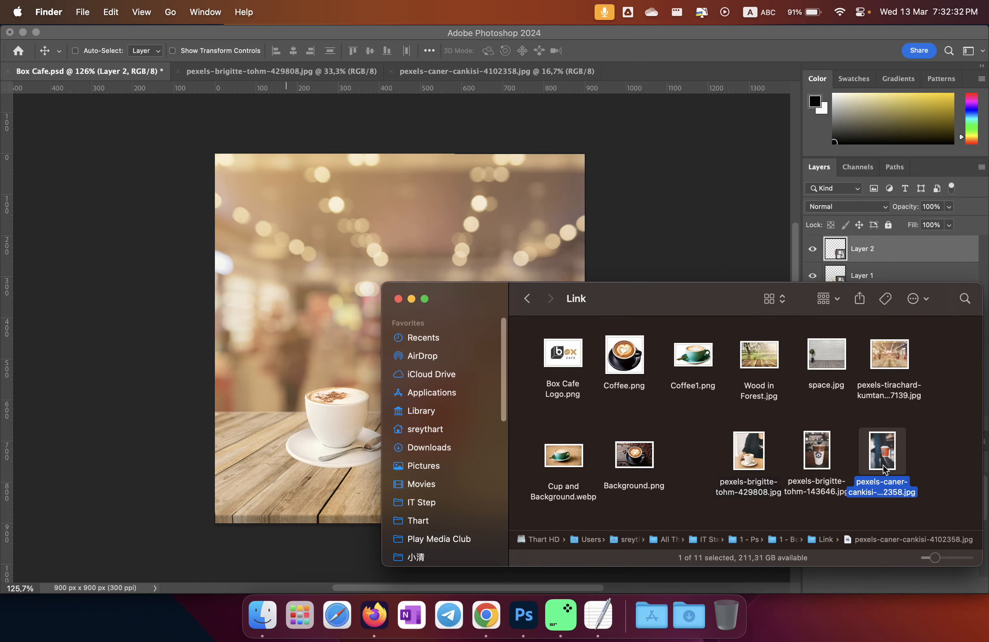
{"action": "left_click", "coordinate": [818, 456]}
{"action": "key", "text": "space"}
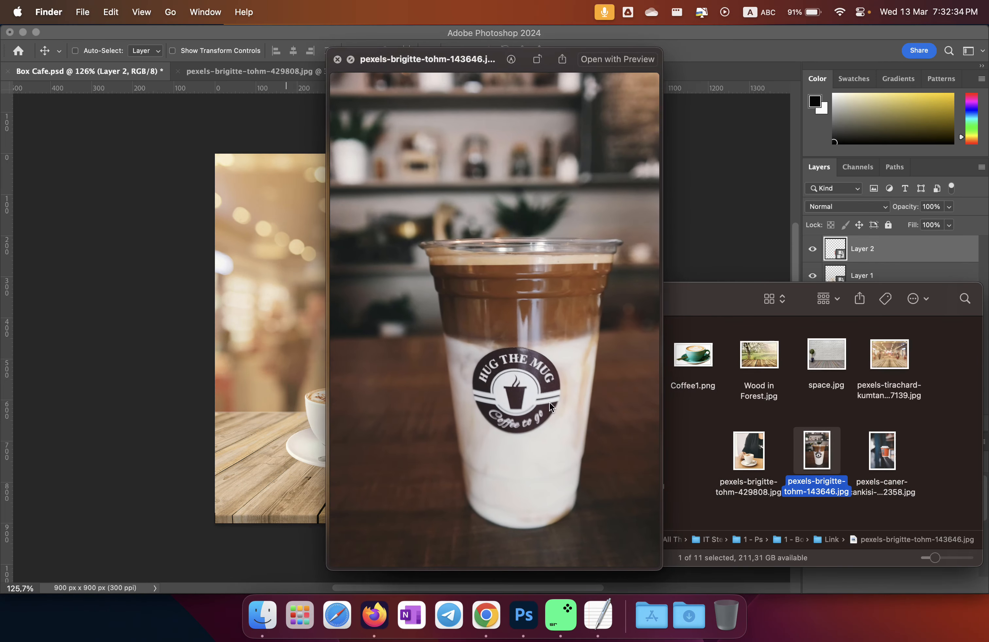
{"action": "key", "text": "space"}
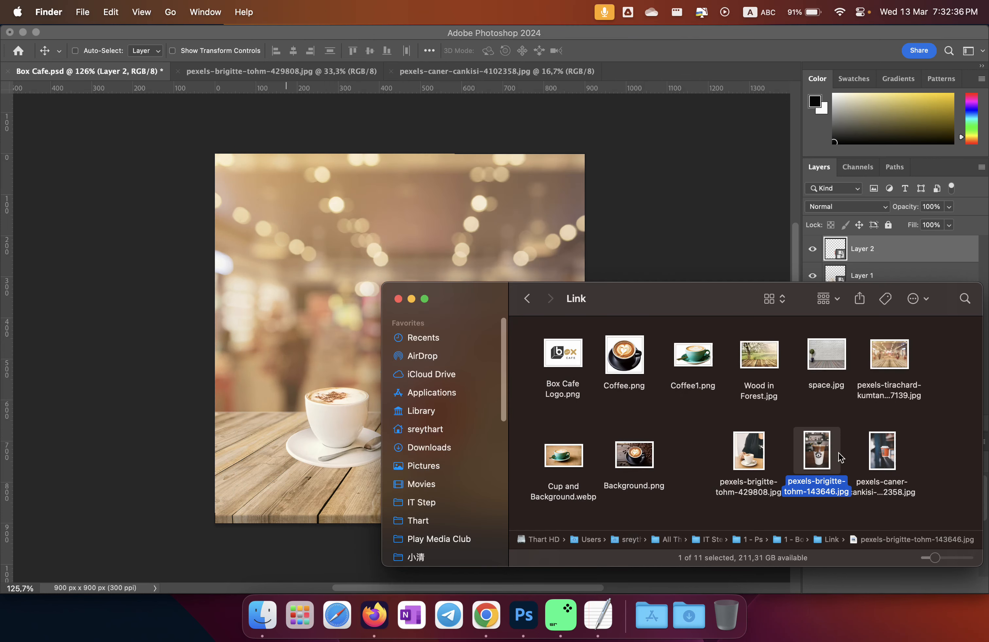
{"action": "left_click_drag", "start_coordinate": [823, 454], "coordinate": [660, 69]}
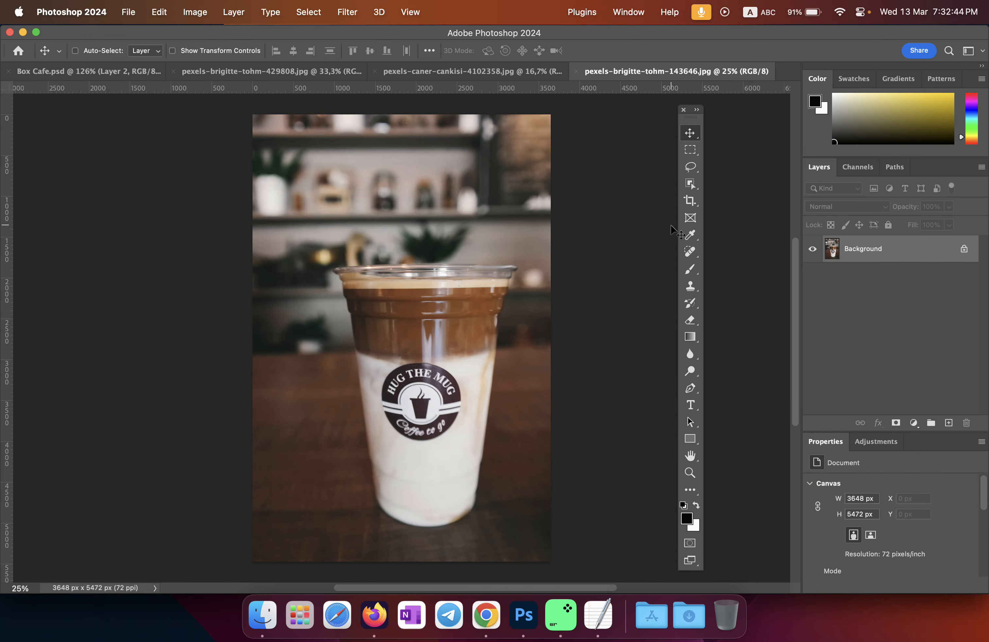
- Select the HUG THE MUG iced coffee cup with Object Selection and move it into Box Cafe.psd
{"action": "left_click", "coordinate": [693, 183]}
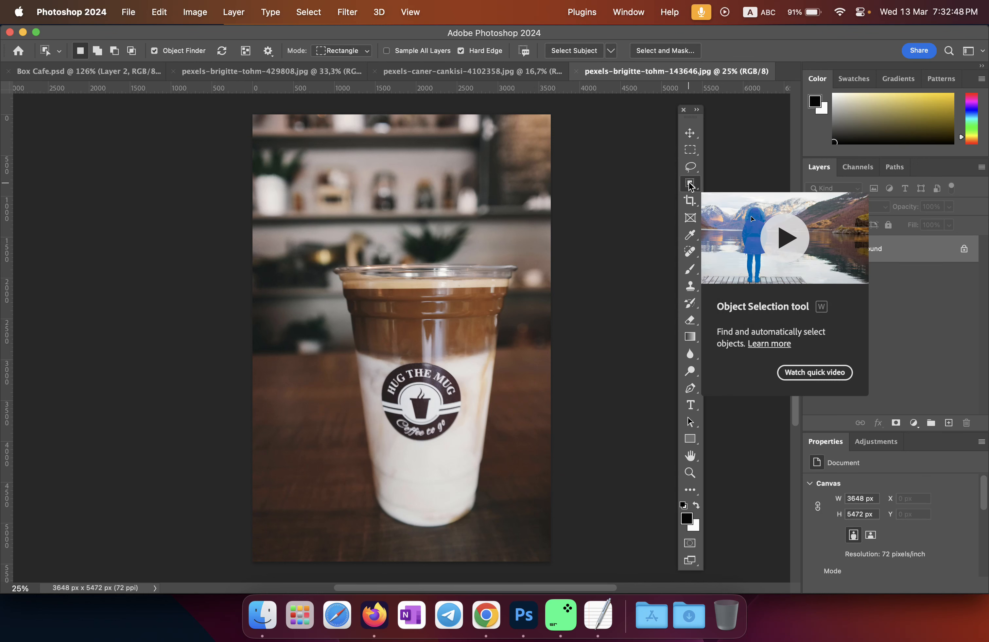
{"action": "left_click_drag", "start_coordinate": [316, 247], "coordinate": [516, 538]}
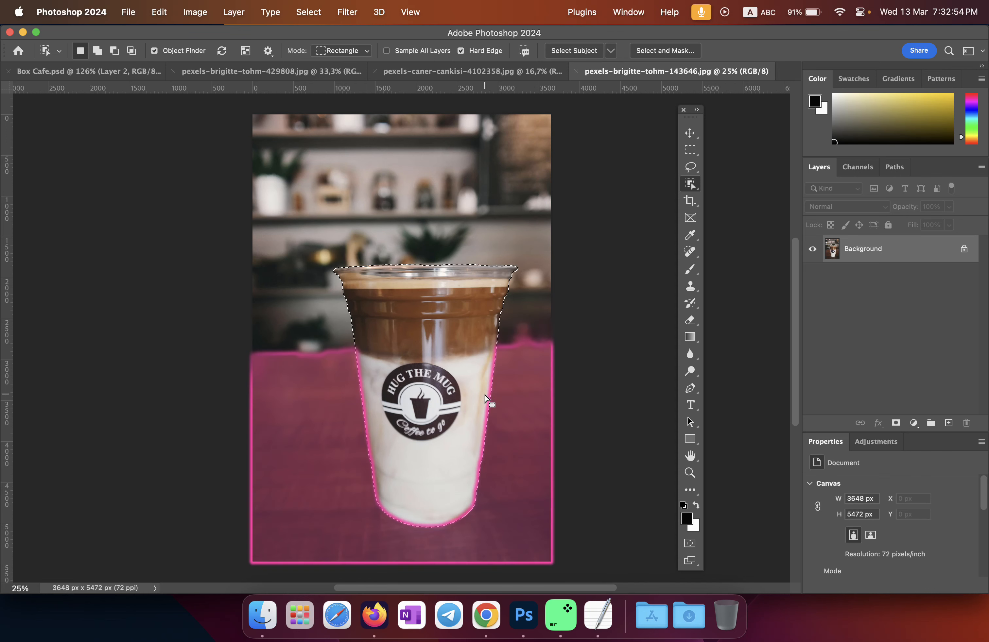
{"action": "left_click", "coordinate": [690, 133]}
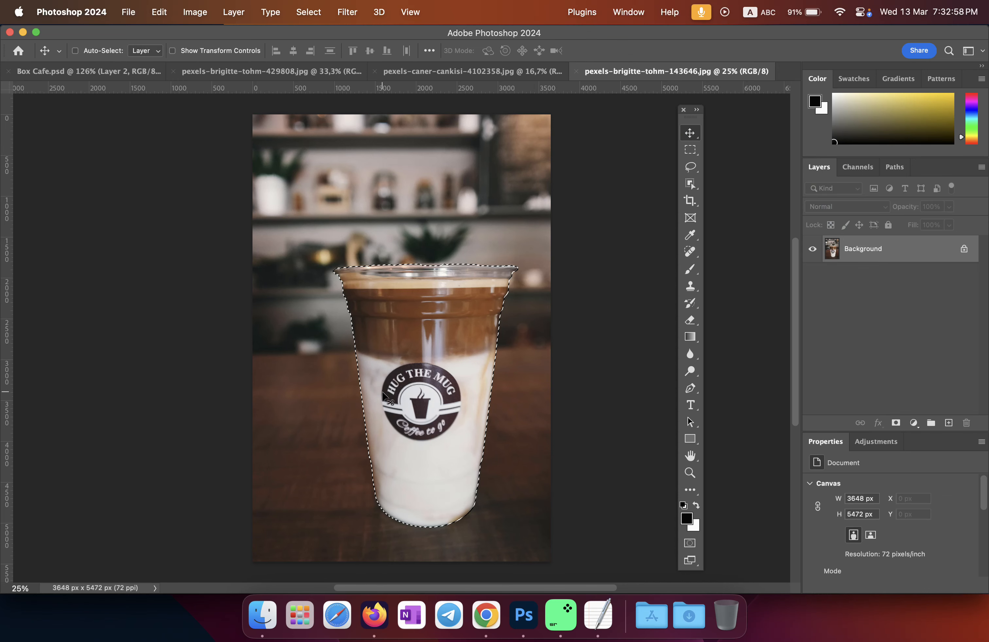
{"action": "left_click_drag", "start_coordinate": [405, 380], "coordinate": [111, 73]}
{"action": "left_click_drag", "start_coordinate": [383, 313], "coordinate": [383, 312]}
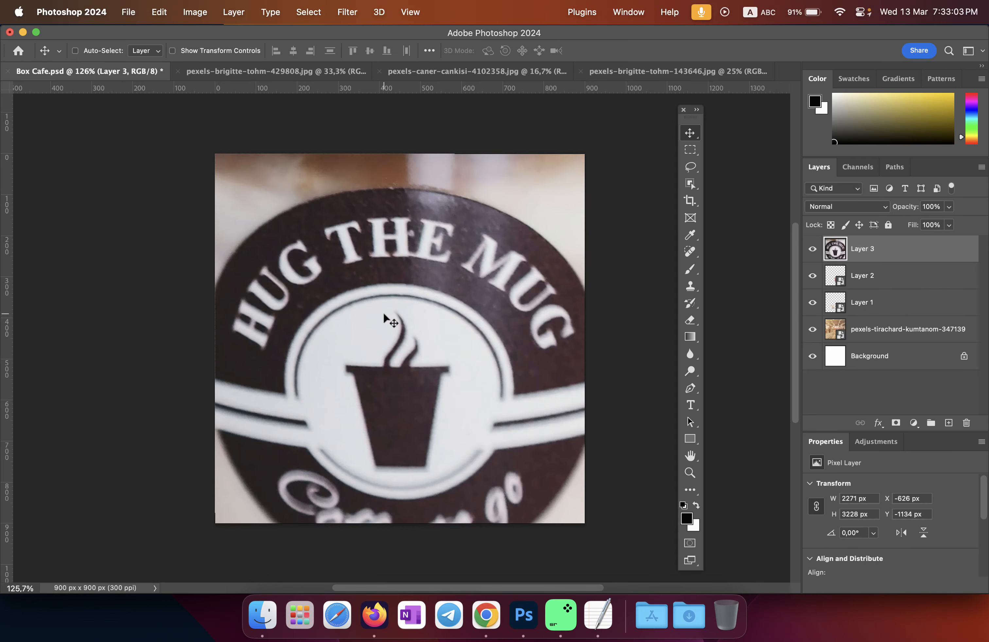
- Convert the iced coffee layer to a smart object, scale it to about 359 × 510 px, and place it at about X 567, Y 256 px
{"action": "right_click", "coordinate": [871, 246]}
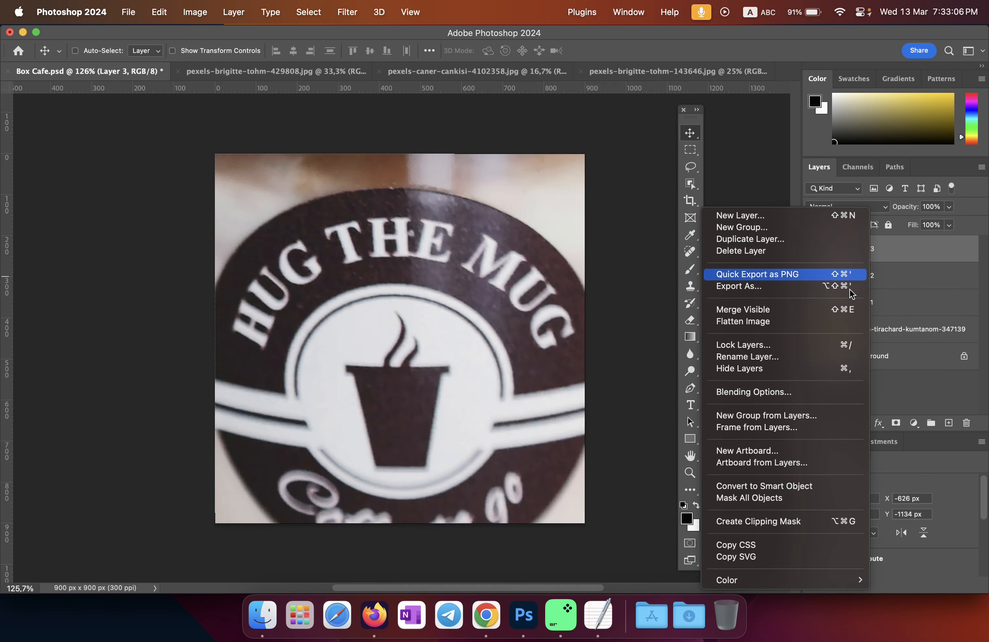
{"action": "left_click", "coordinate": [796, 486]}
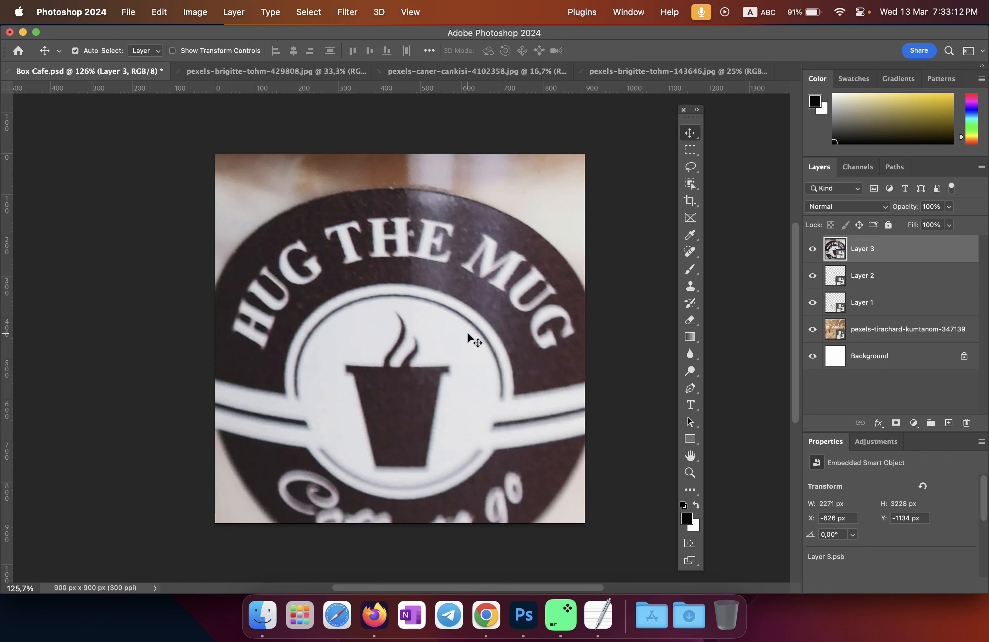
{"action": "key", "text": "super+minus"}
{"action": "key", "text": "super+minus"}
{"action": "key", "text": "super+minus"}
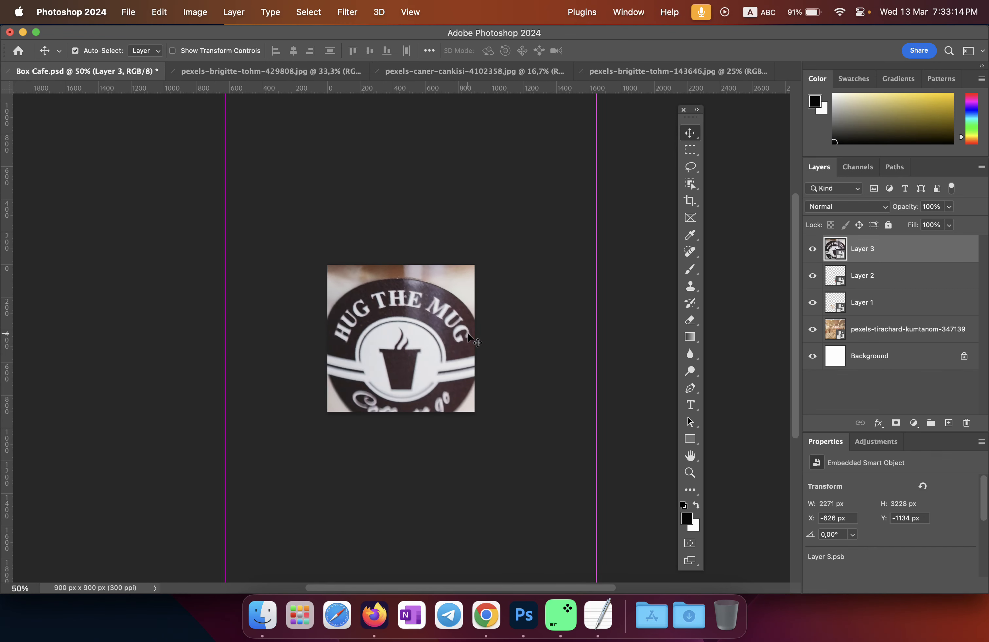
{"action": "key", "text": "super+minus"}
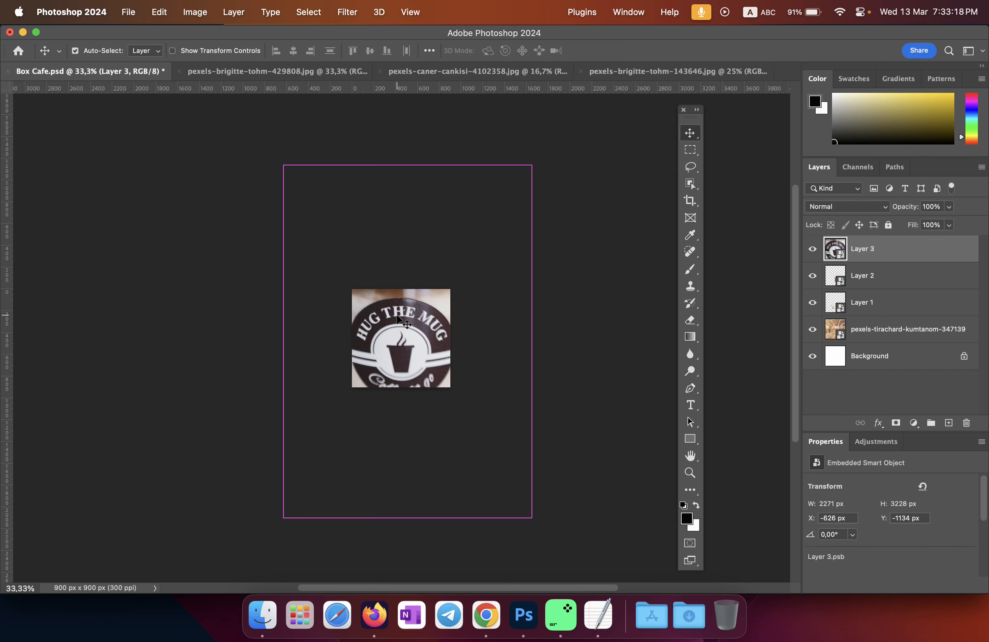
{"action": "key", "text": "super+t"}
{"action": "left_click_drag", "start_coordinate": [526, 173], "coordinate": [433, 325]}
{"action": "left_click", "coordinate": [644, 53]}
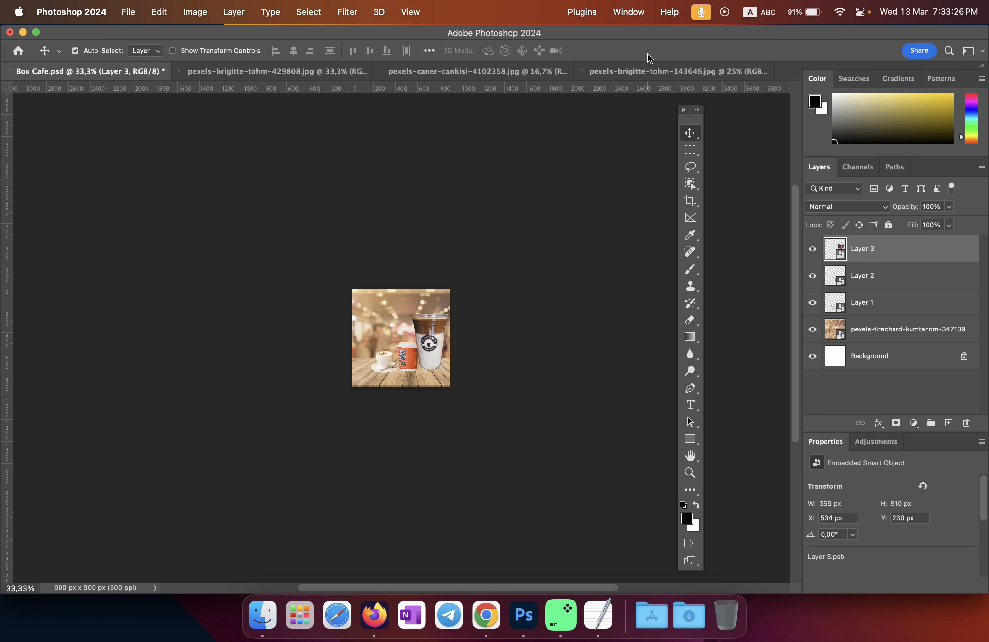
{"action": "key", "text": "super+0"}
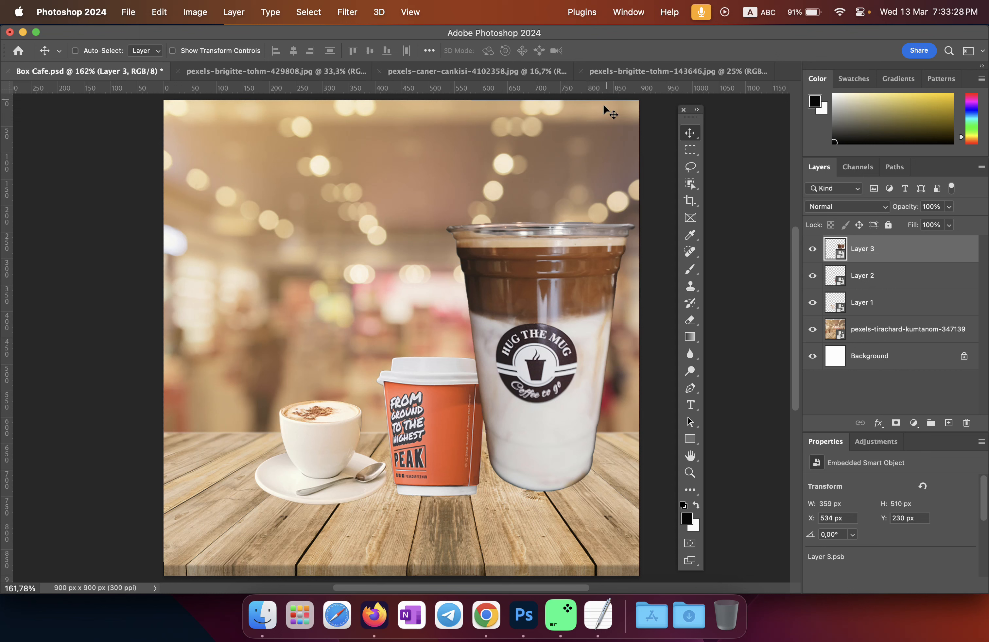
{"action": "left_click_drag", "start_coordinate": [547, 272], "coordinate": [562, 295]}
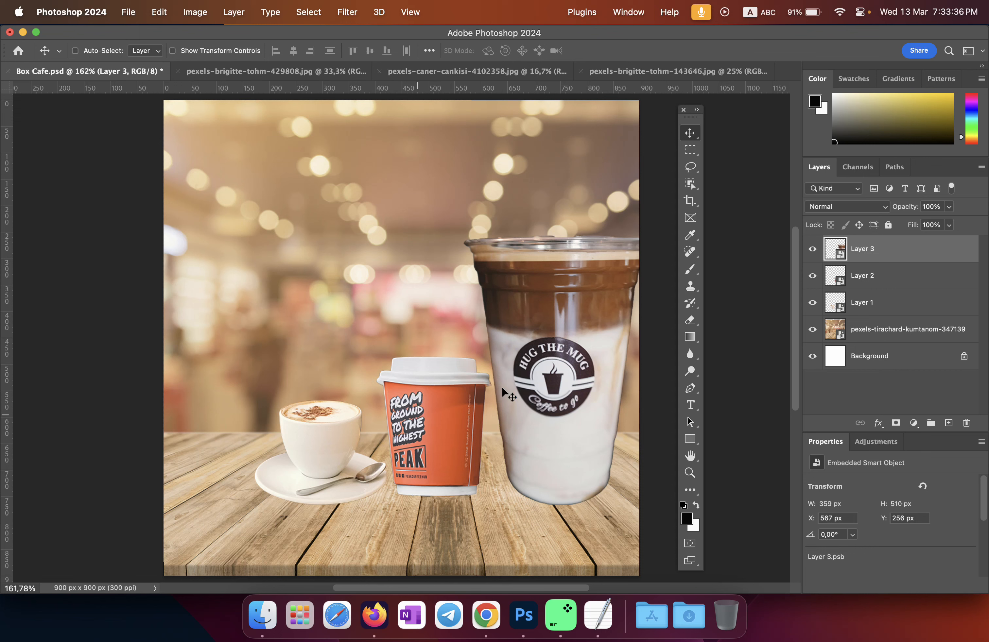
- Move the cappuccino cup to about X 50, Y 567 px and the orange cup to about X 325, Y 501 px
{"action": "left_click", "coordinate": [864, 308]}
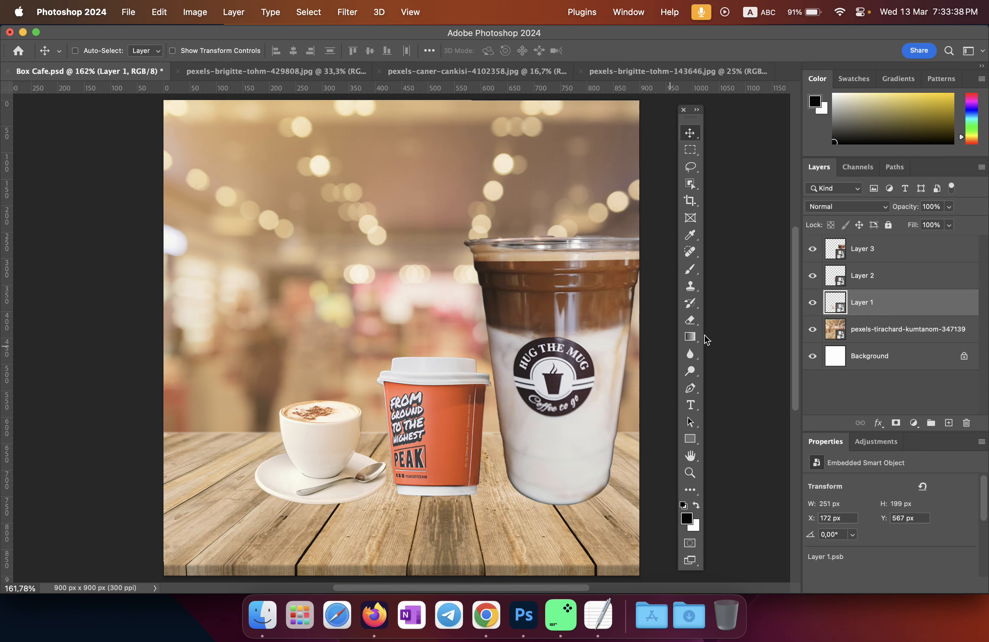
{"action": "left_click_drag", "start_coordinate": [303, 432], "coordinate": [244, 432]}
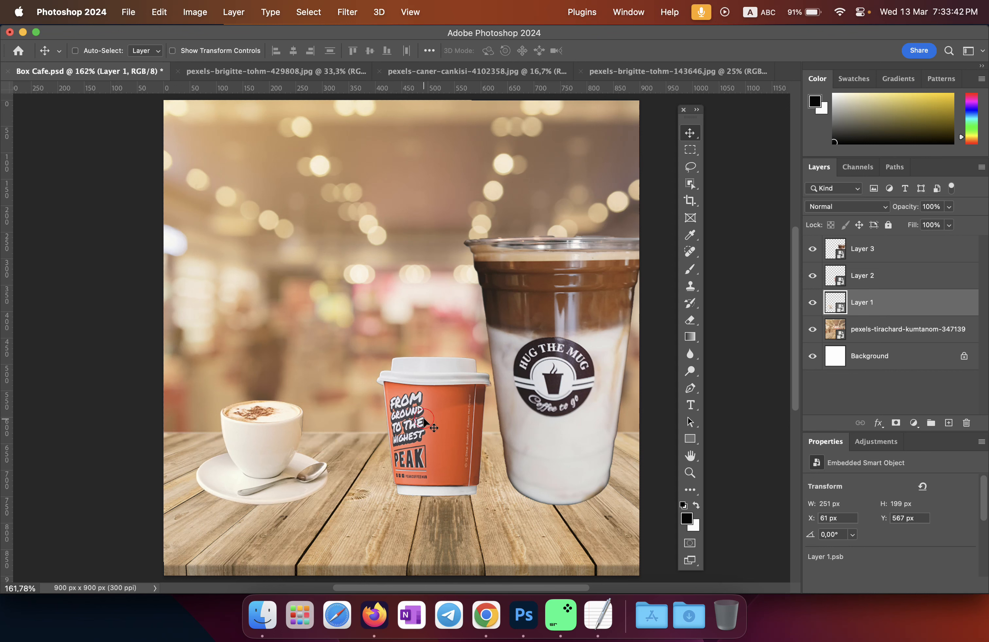
{"action": "left_click_drag", "start_coordinate": [424, 418], "coordinate": [419, 419]}
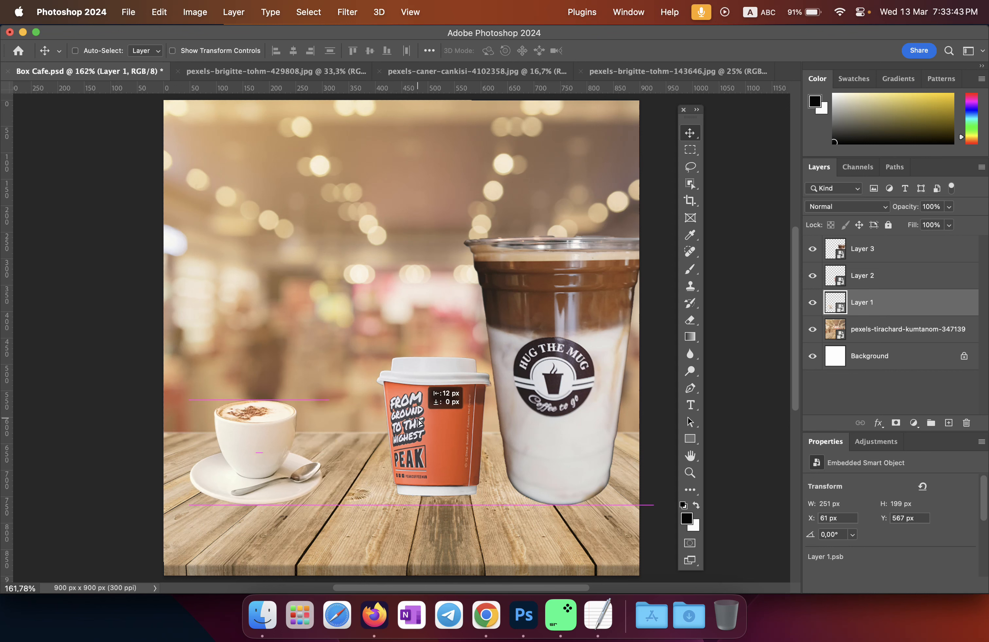
{"action": "left_click", "coordinate": [891, 281]}
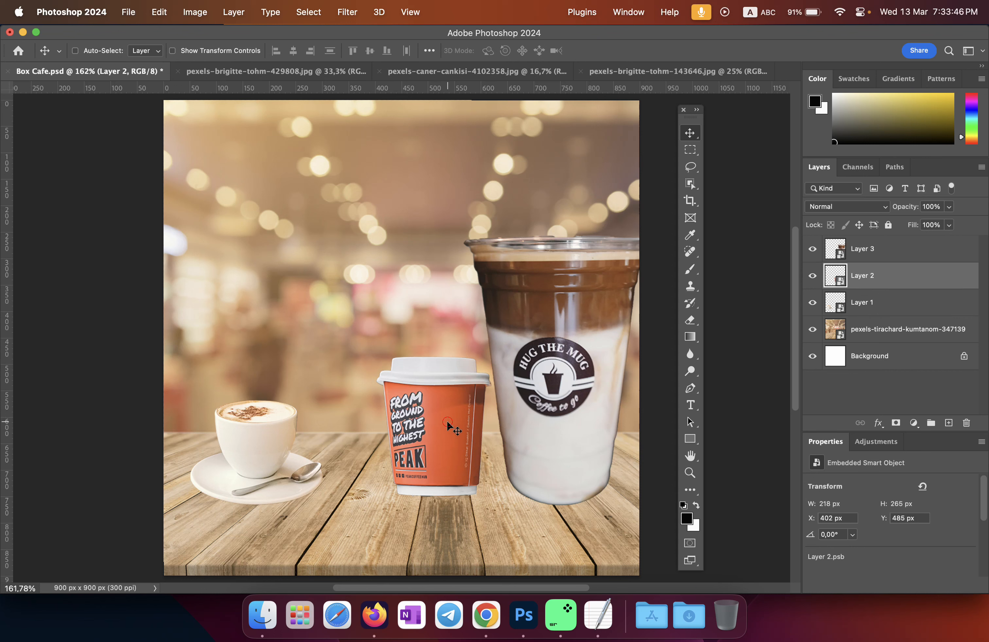
{"action": "left_click_drag", "start_coordinate": [447, 423], "coordinate": [406, 429]}
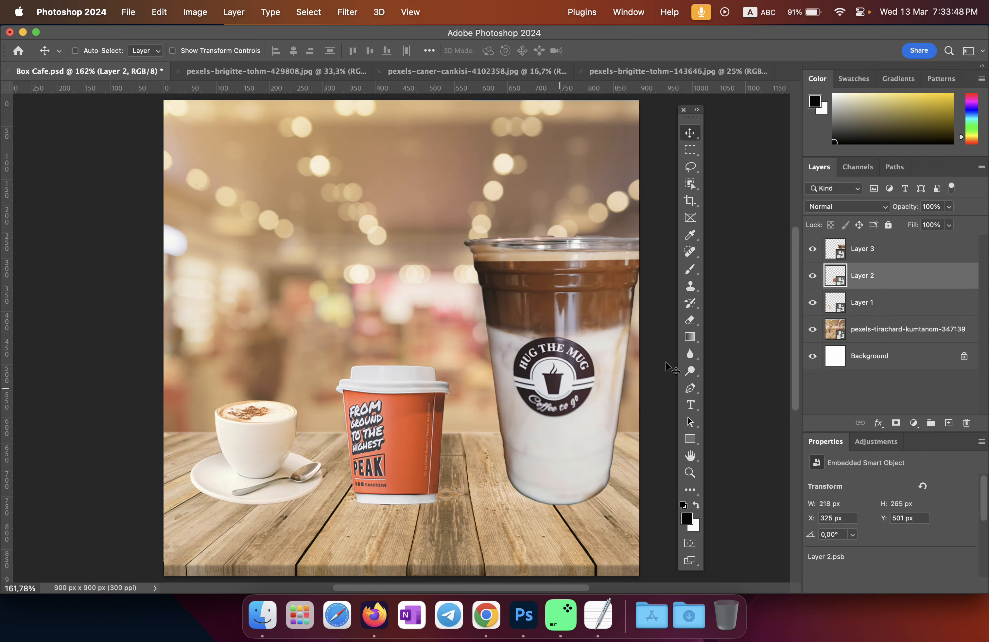
- Move the iced coffee cup beside the orange cup, to about X 424, Y 256 px
{"action": "left_click", "coordinate": [873, 261]}
{"action": "left_click_drag", "start_coordinate": [588, 313], "coordinate": [505, 324]}
{"action": "mouse_move", "coordinate": [487, 378]}
{"action": "left_mouse_down"}
{"action": "mouse_move", "coordinate": [458, 377]}
{"action": "mouse_move", "coordinate": [487, 372]}
{"action": "left_mouse_up"}
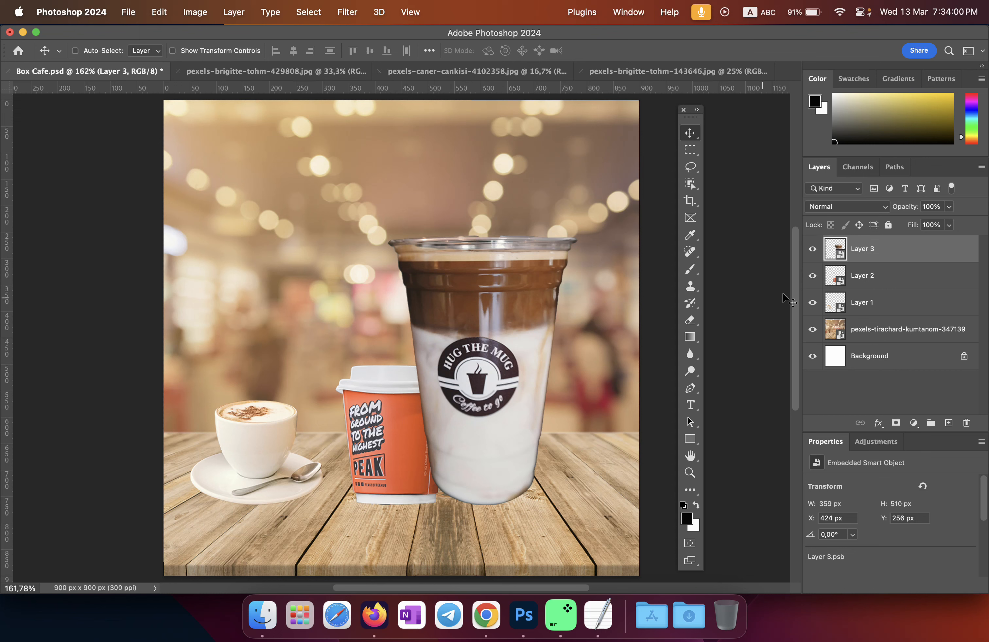
- Place the iced coffee layer beneath the orange cup's layer and shift the iced coffee cup to about X 450, Y 256 px
{"action": "left_click_drag", "start_coordinate": [865, 250], "coordinate": [864, 278]}
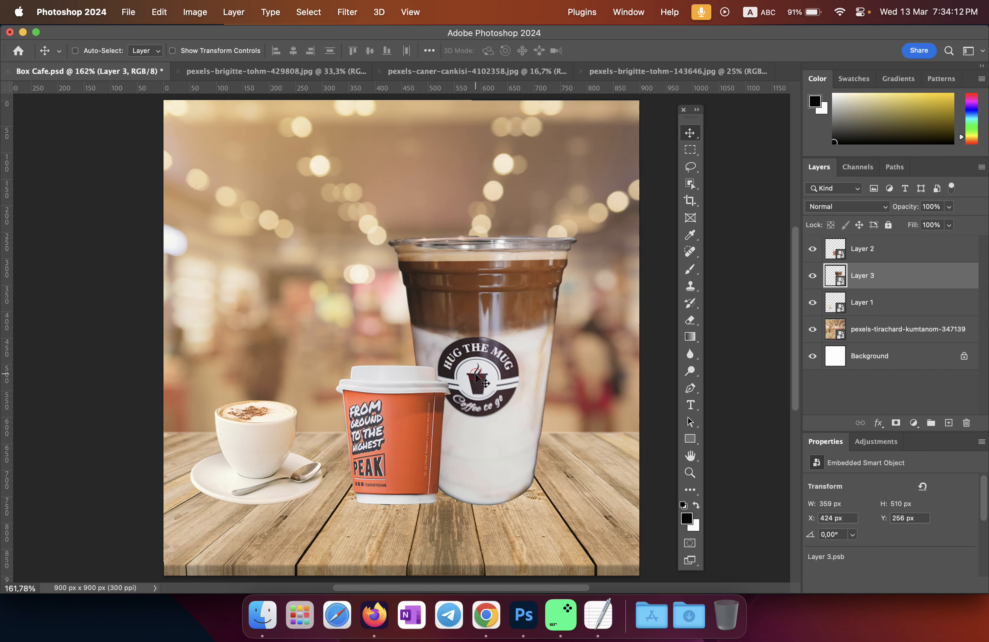
{"action": "left_click_drag", "start_coordinate": [477, 380], "coordinate": [490, 381]}
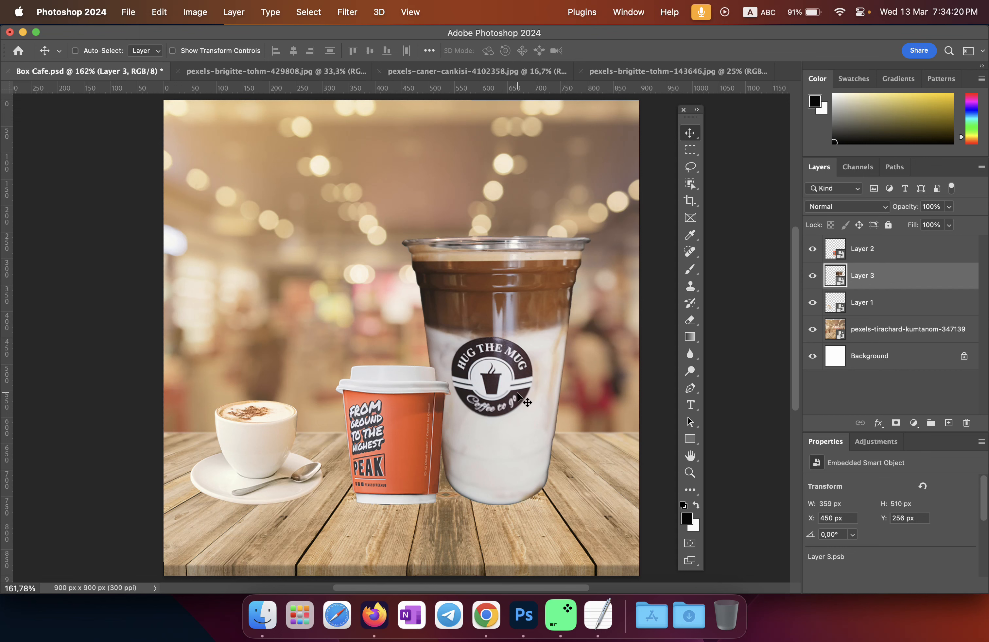
{"action": "left_click", "coordinate": [873, 257]}
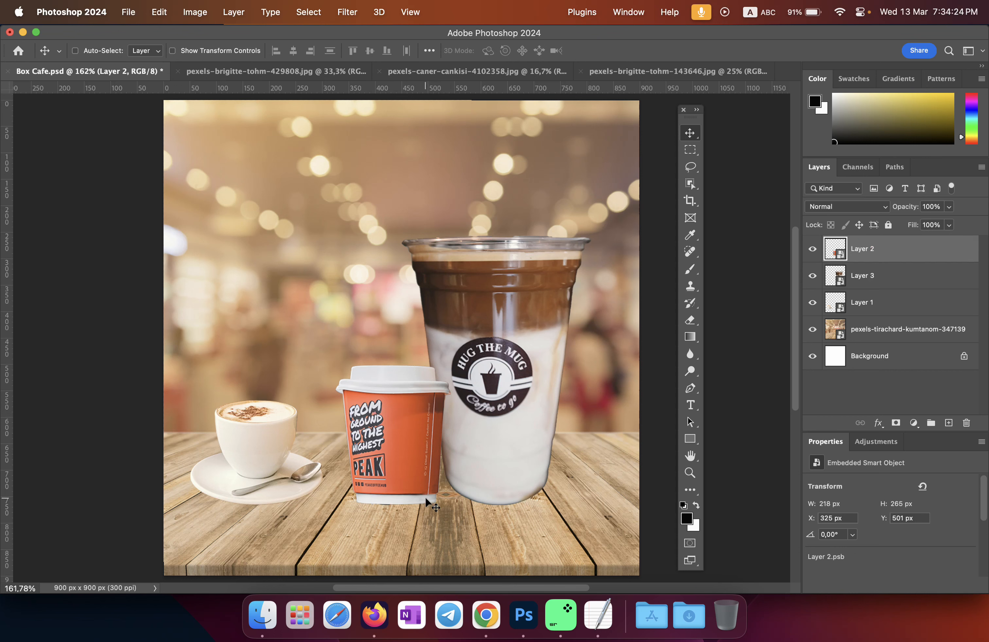
- Switch to the Note Project.rtf note in TextEdit, highlight its Brush Tool entry, and put the note away
{"action": "right_click", "coordinate": [588, 617]}
{"action": "left_click", "coordinate": [642, 471]}
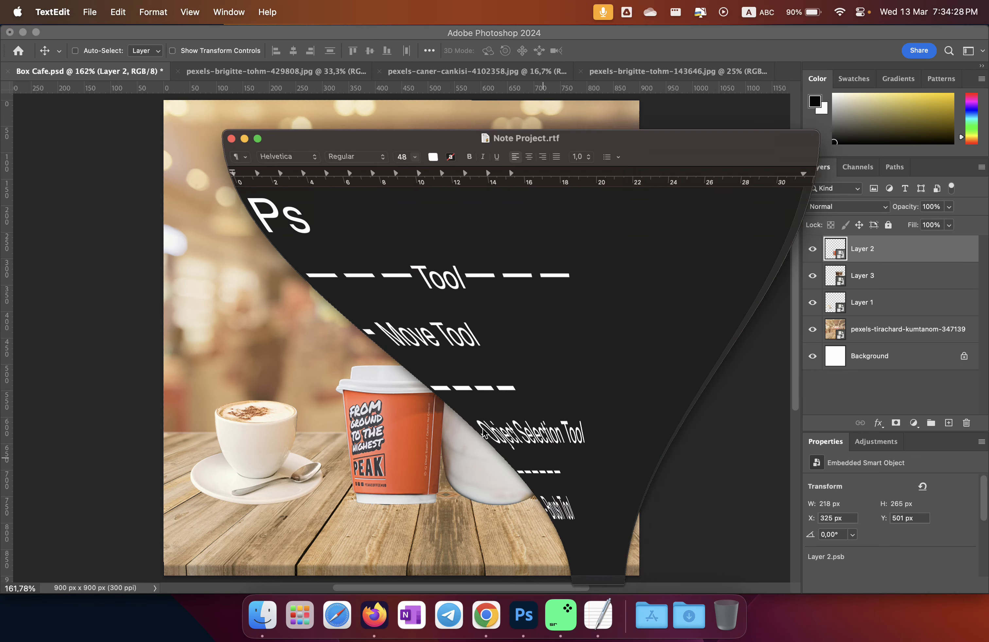
{"action": "left_click_drag", "start_coordinate": [403, 502], "coordinate": [237, 507]}
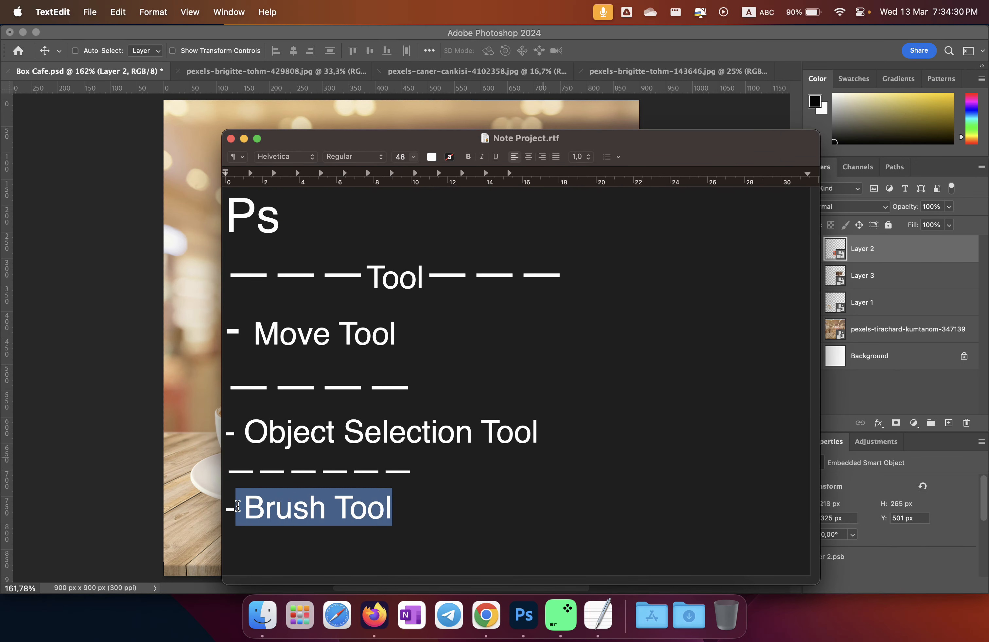
{"action": "left_click", "coordinate": [400, 508]}
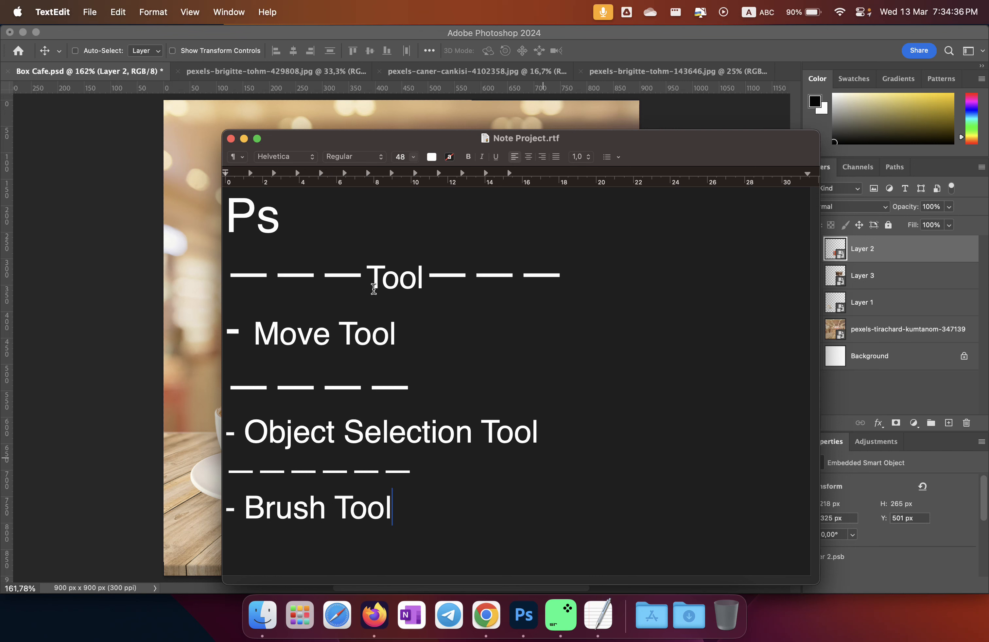
{"action": "left_click", "coordinate": [244, 138]}
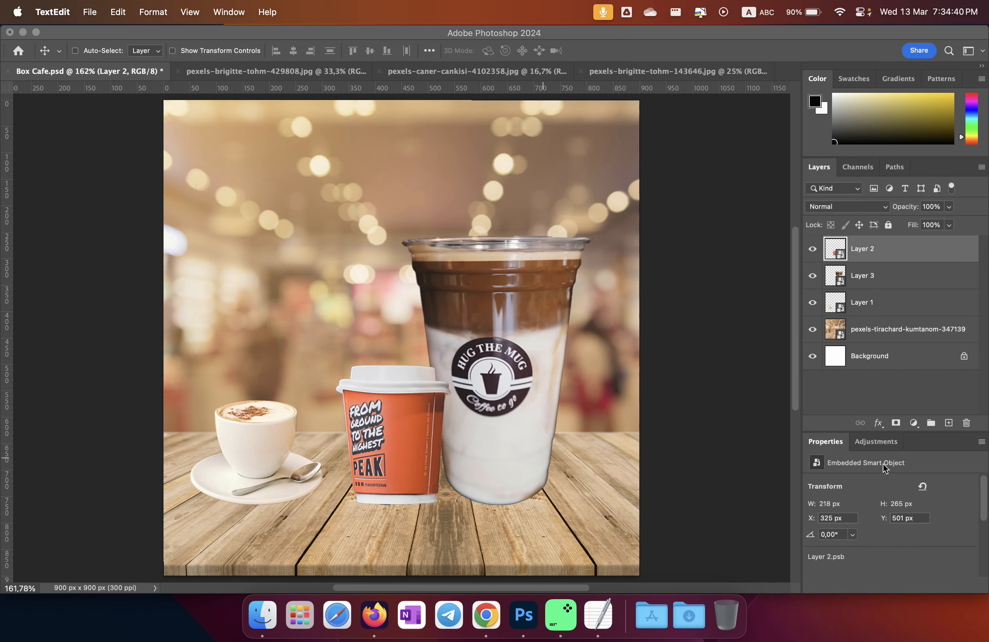
- Add a new empty layer directly above the cappuccino layer in Photoshop
{"action": "left_click", "coordinate": [862, 307]}
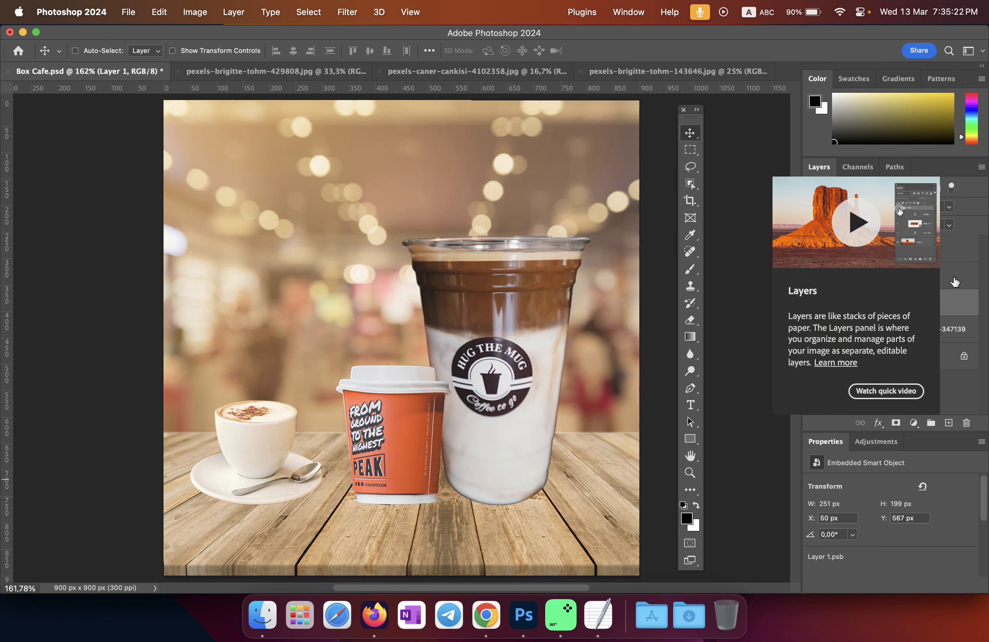
{"action": "left_click", "coordinate": [935, 284]}
{"action": "left_click", "coordinate": [892, 306]}
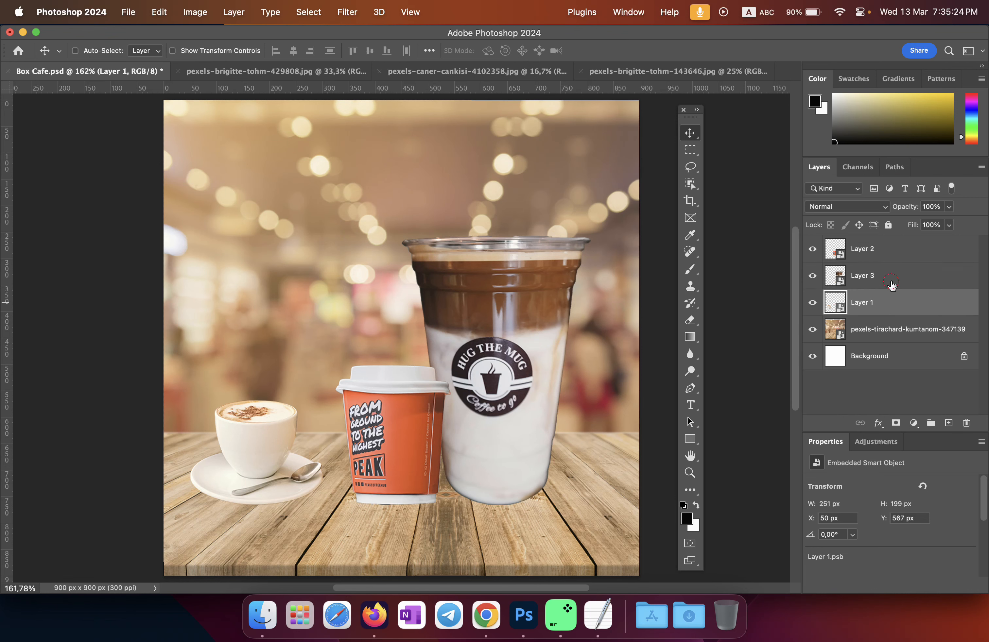
{"action": "left_click", "coordinate": [892, 286]}
{"action": "left_click", "coordinate": [893, 301]}
{"action": "left_click", "coordinate": [890, 284]}
{"action": "left_click", "coordinate": [892, 267]}
{"action": "left_click", "coordinate": [894, 288]}
{"action": "left_click", "coordinate": [888, 307]}
{"action": "left_click", "coordinate": [948, 424]}
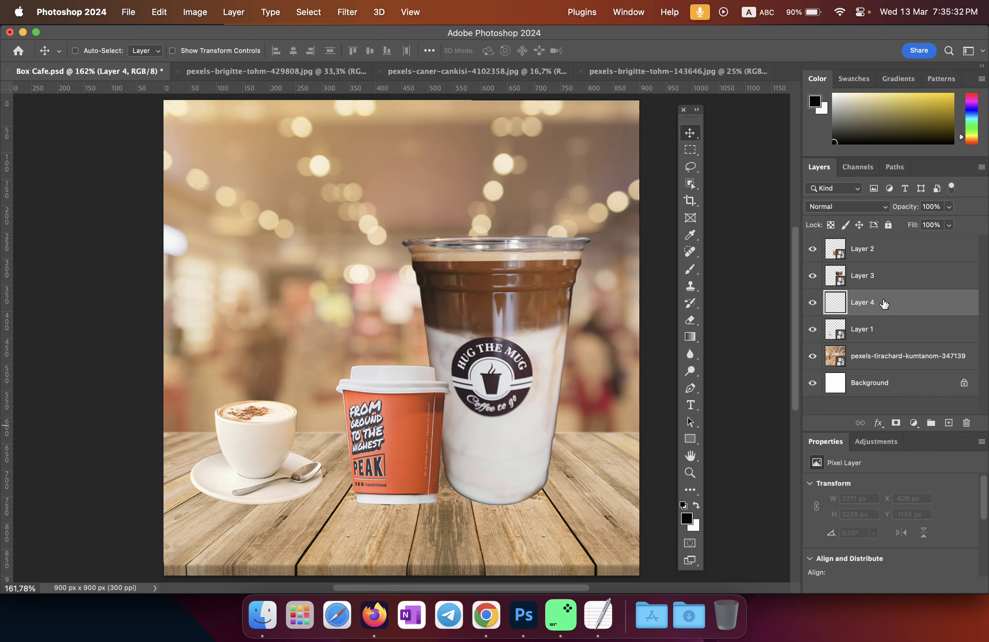
{"action": "left_click", "coordinate": [885, 255]}
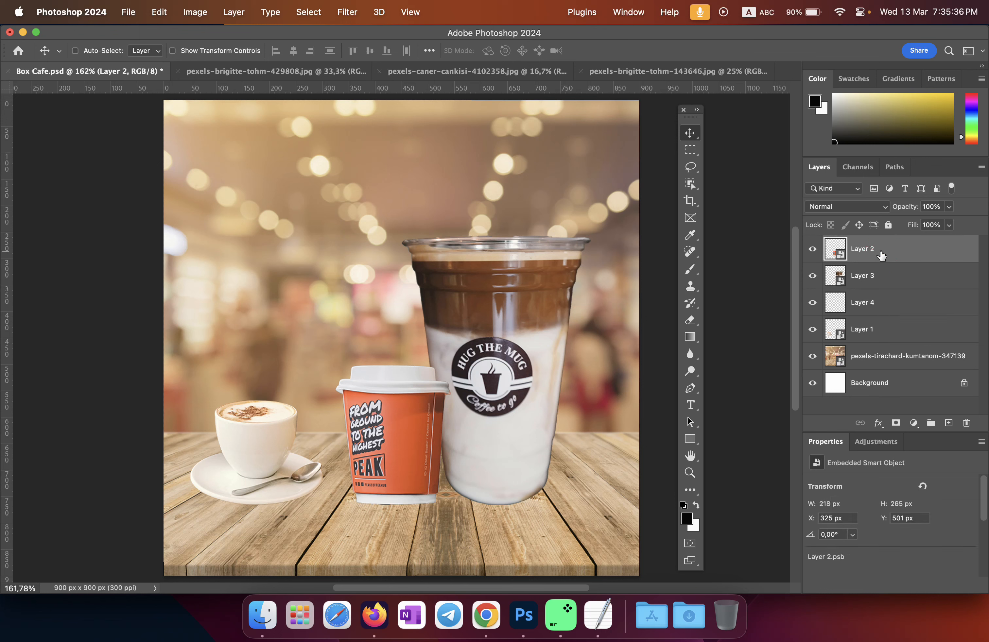
{"action": "left_click", "coordinate": [949, 424]}
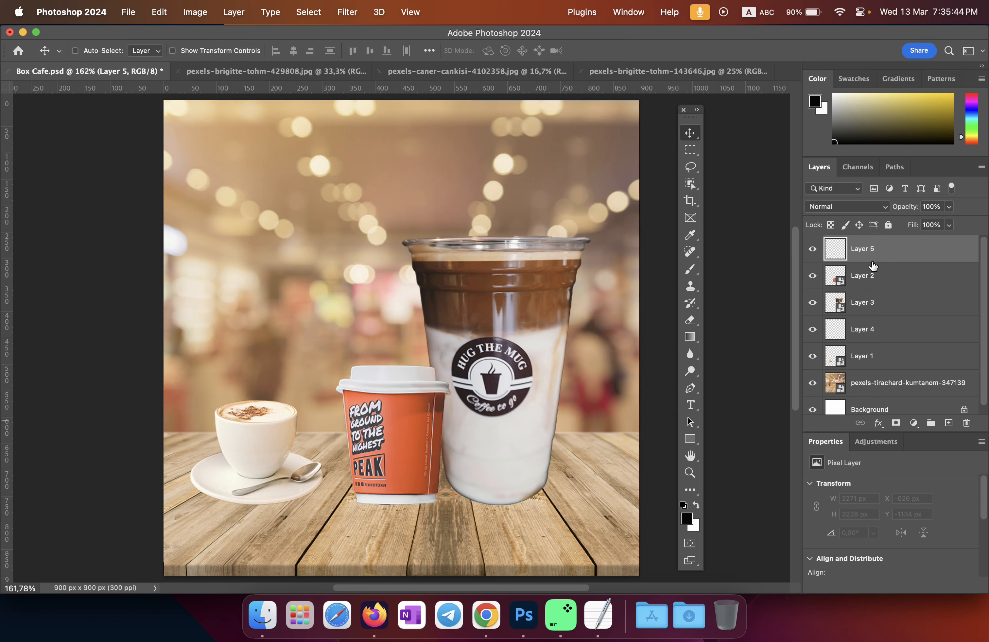
{"action": "key", "text": "Delete"}
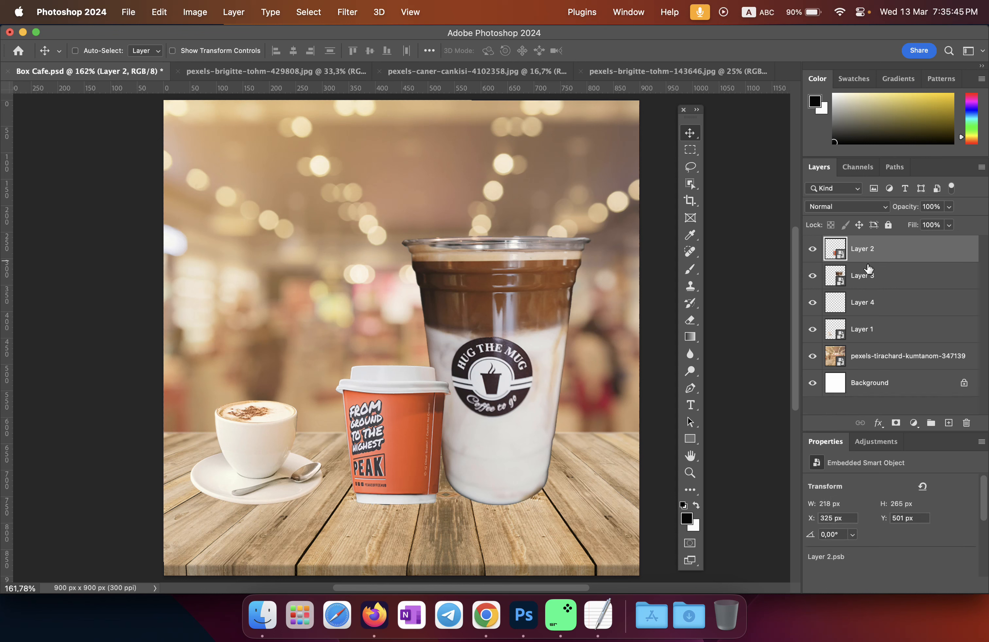
- Select the empty layer above the cappuccino layer and activate the Brush tool
{"action": "left_click", "coordinate": [872, 338]}
{"action": "left_click", "coordinate": [867, 309]}
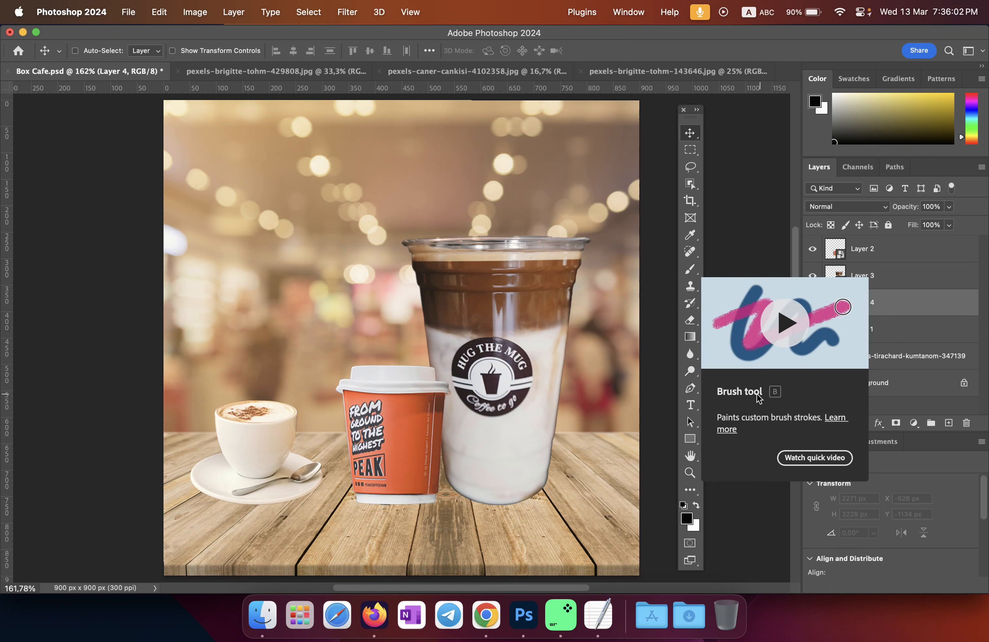
{"action": "left_click", "coordinate": [690, 271]}
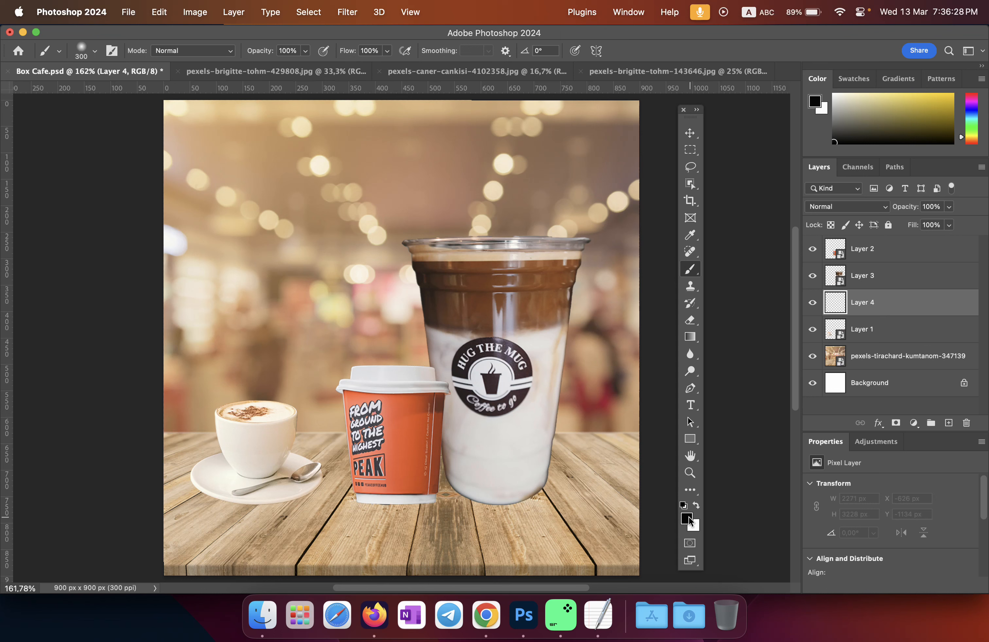
{"action": "left_click", "coordinate": [694, 525]}
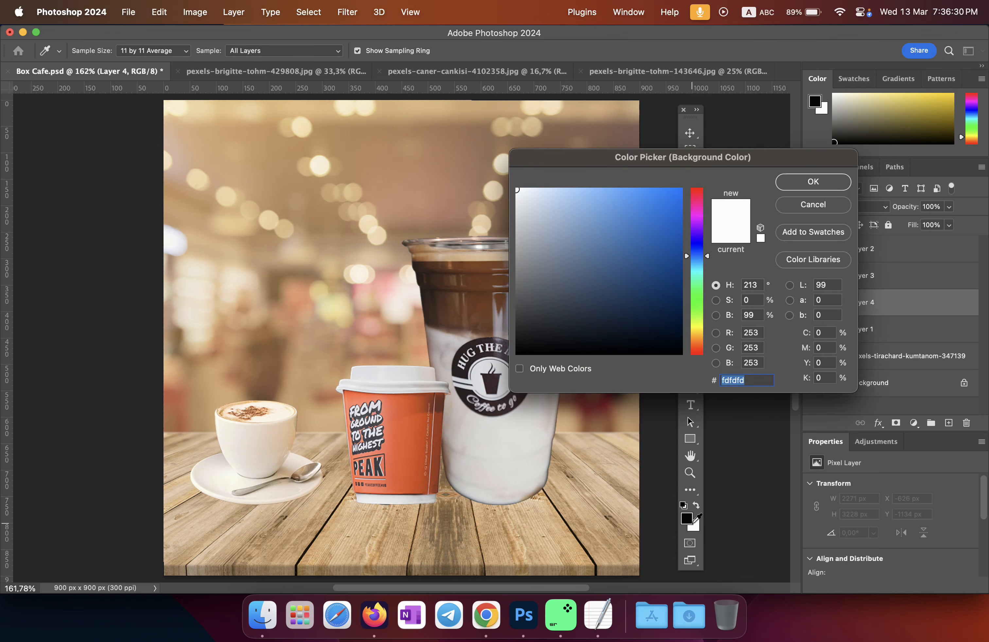
{"action": "left_click", "coordinate": [815, 211]}
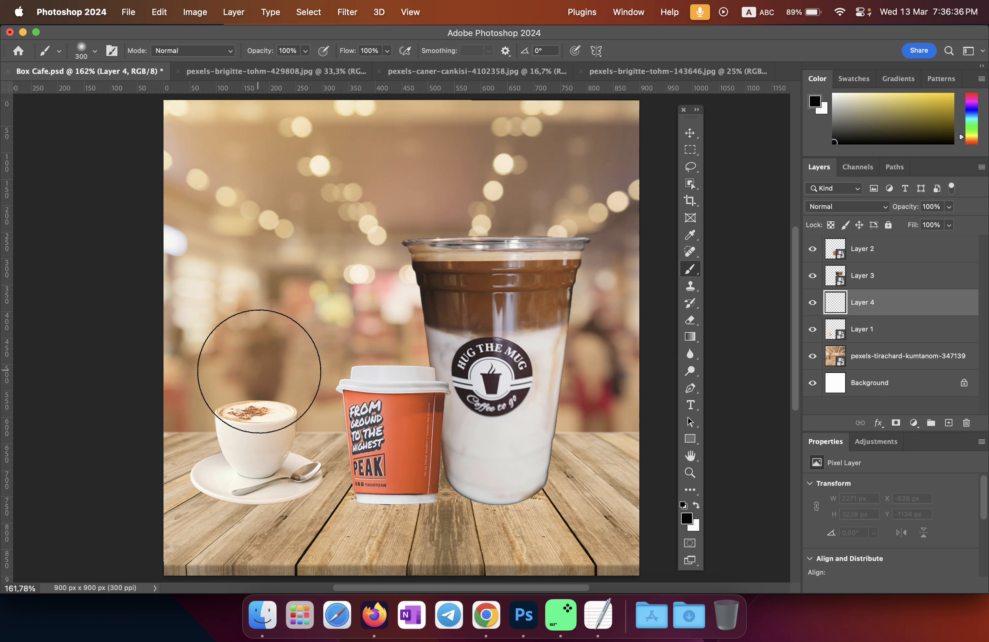
{"action": "left_click", "coordinate": [262, 374]}
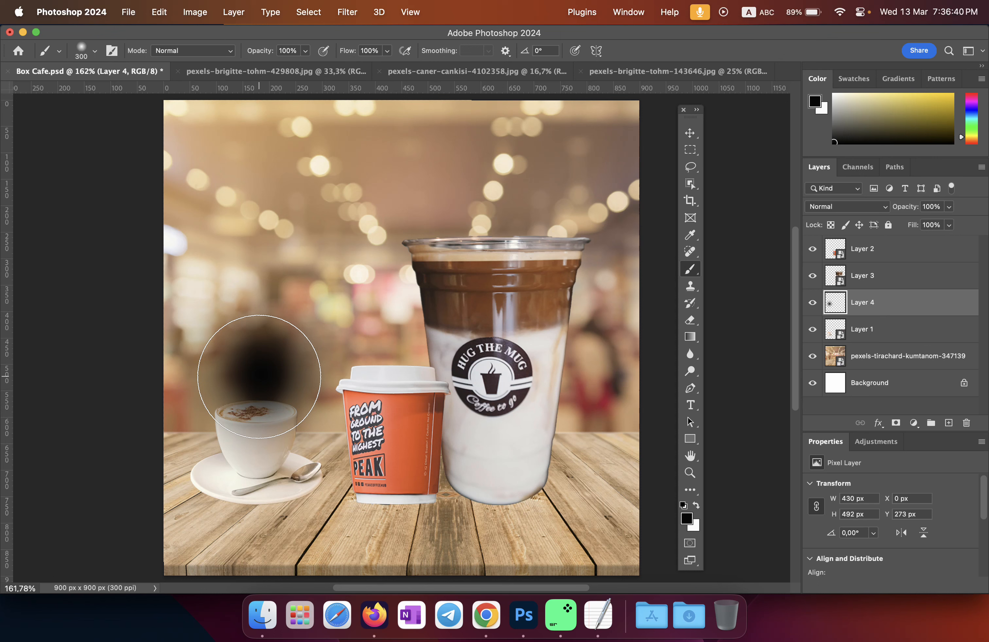
{"action": "key", "text": "super+z"}
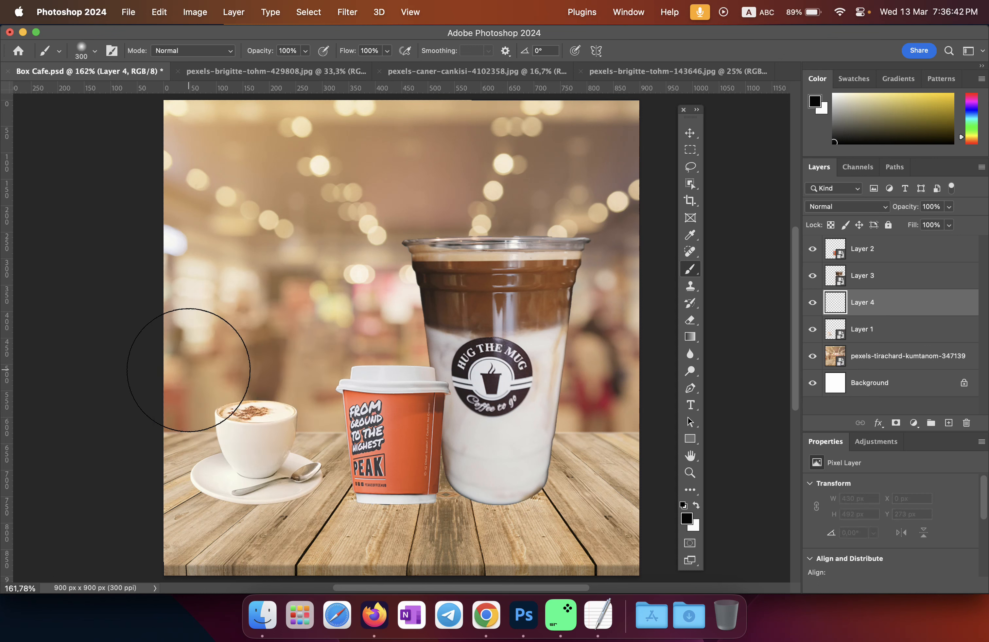
{"action": "left_click", "coordinate": [188, 370]}
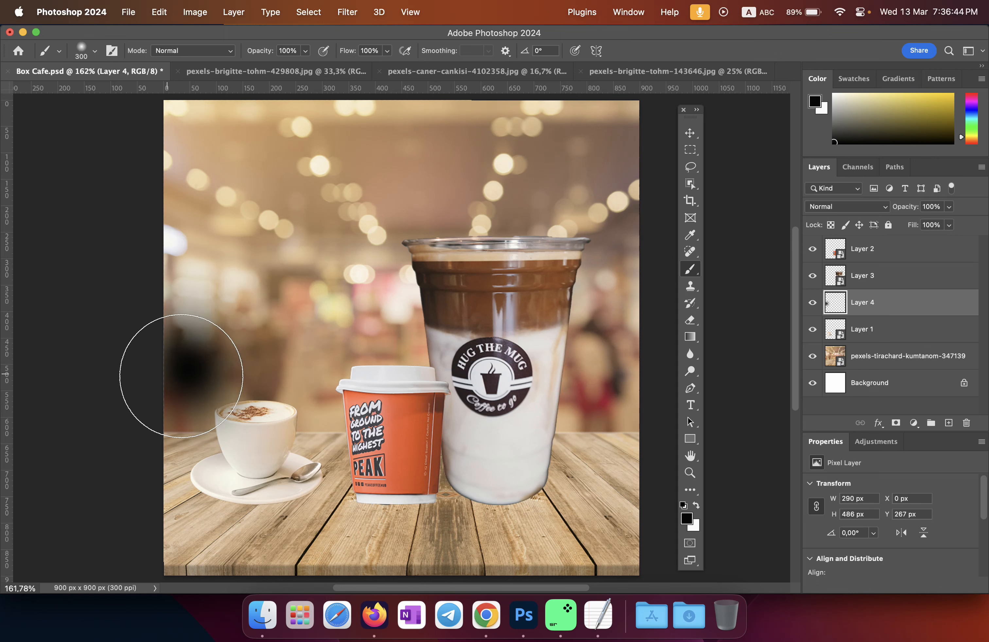
{"action": "key", "text": "super+z"}
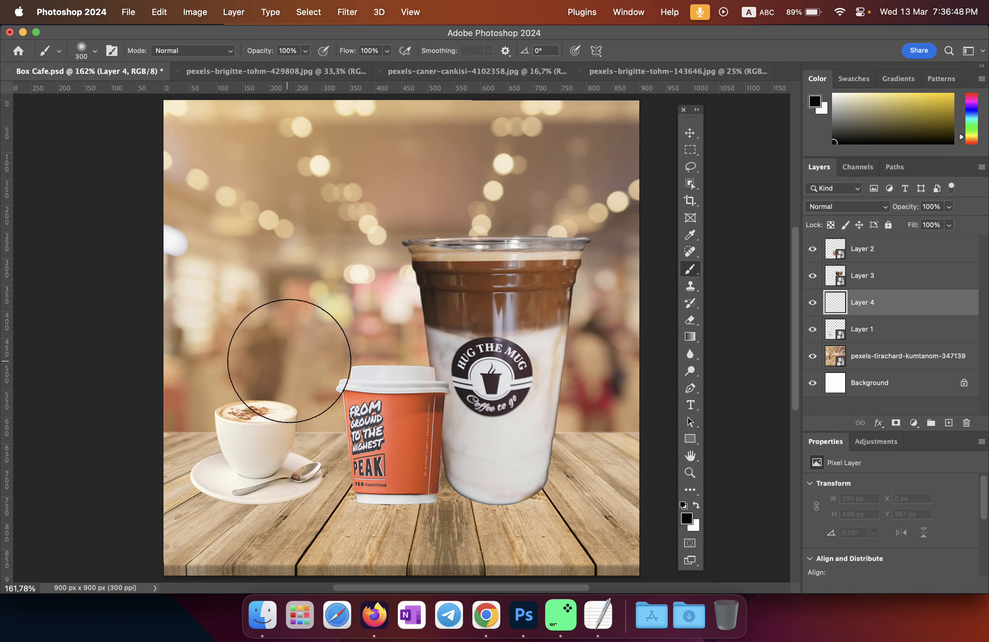
- Paint a single soft black 300 px brush dab above the cappuccino cup and start Free Transform on it
{"action": "left_click", "coordinate": [288, 361]}
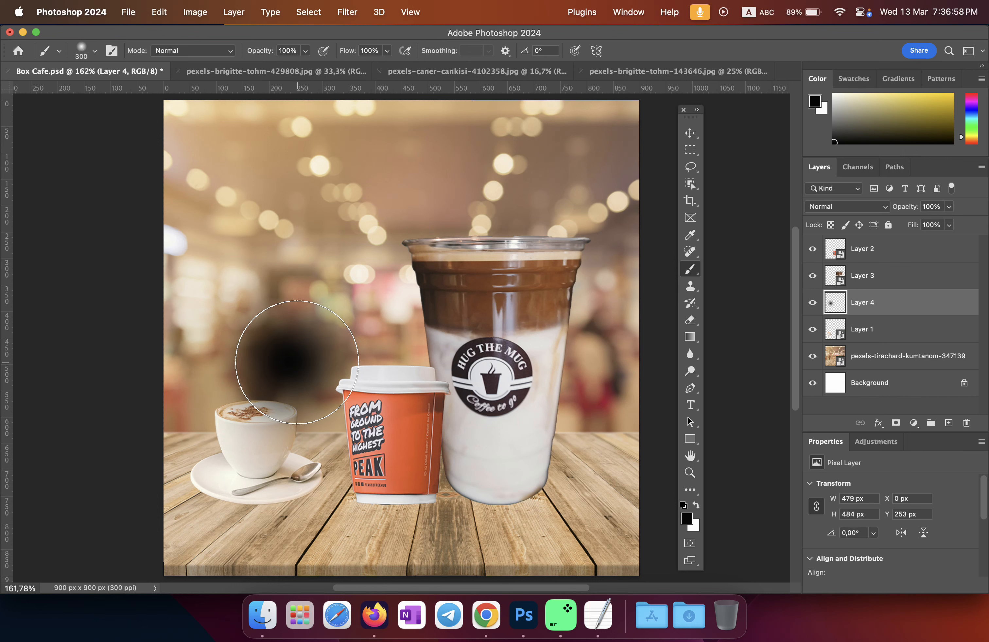
{"action": "key", "text": "super+t"}
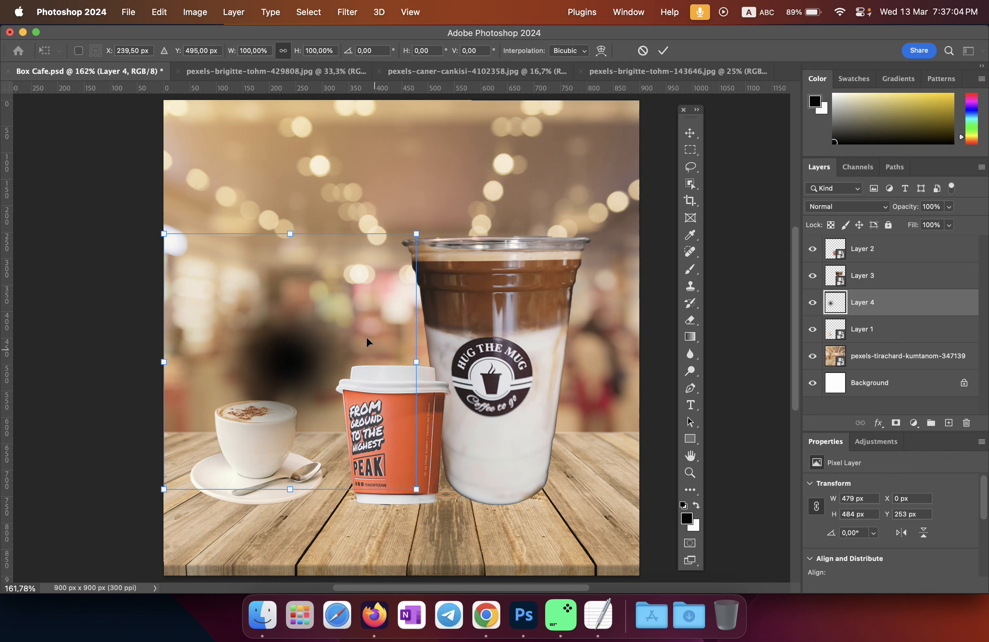
- Switch to Folder Managment.rtf in TextEdit and add the line "crlt + T" below Data / Source
{"action": "left_click", "coordinate": [598, 614]}
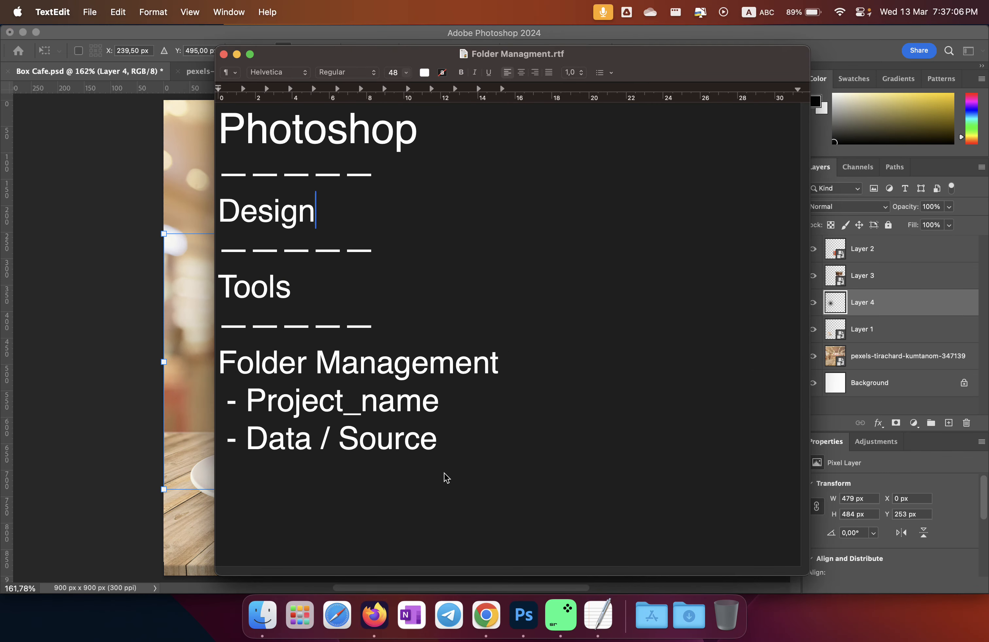
{"action": "left_click", "coordinate": [470, 469]}
{"action": "type", "text": "C"}
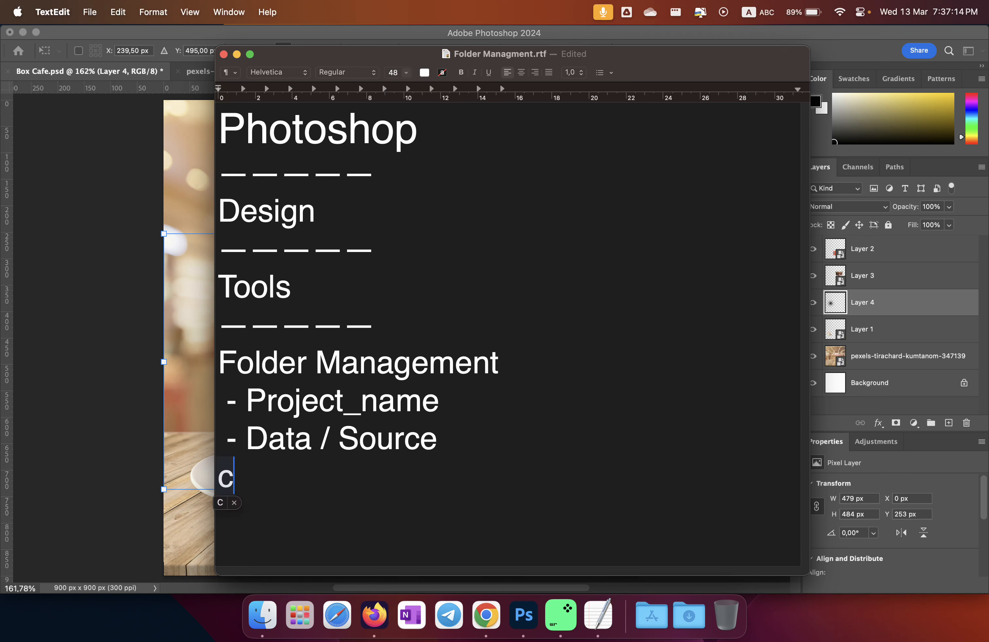
{"action": "type", "text": "rlt"}
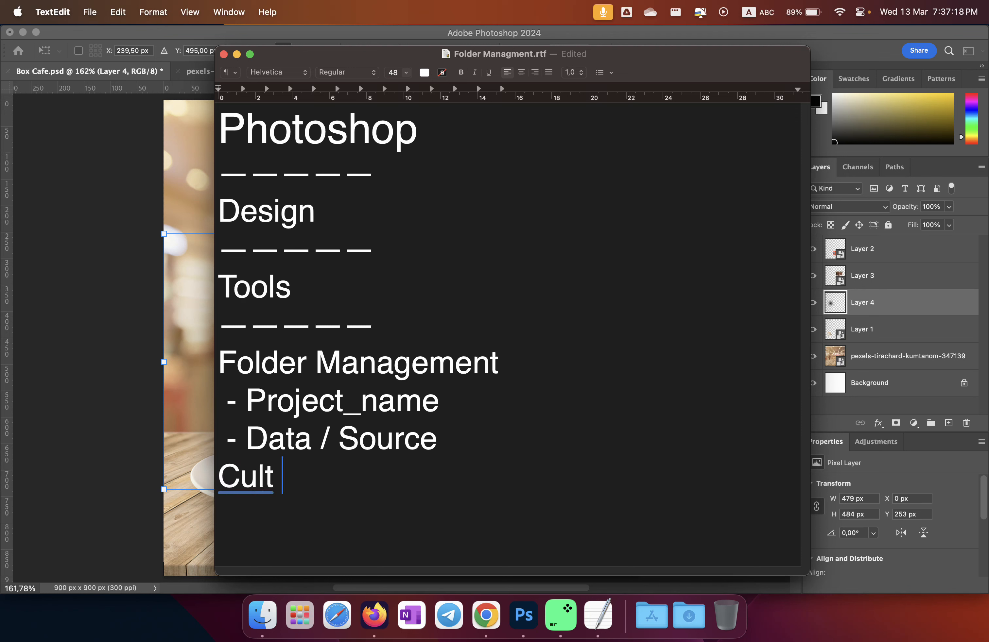
{"action": "key", "text": "super+z"}
{"action": "key", "text": "BackSpace"}
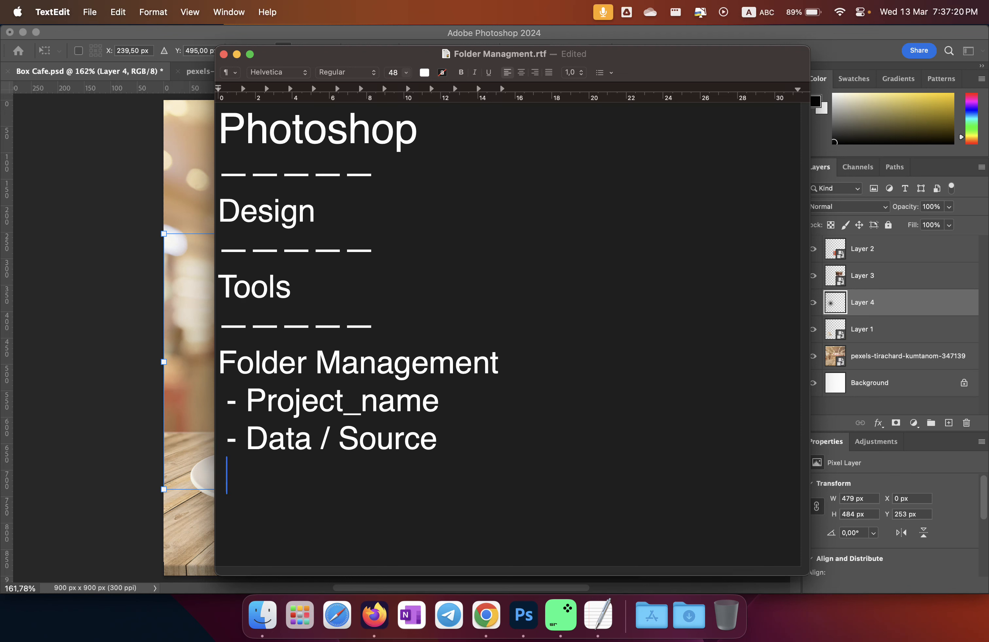
{"action": "key", "text": "super+z"}
{"action": "left_click", "coordinate": [269, 476]}
{"action": "type", "text": "_"}
{"action": "key", "text": "BackSpace"}
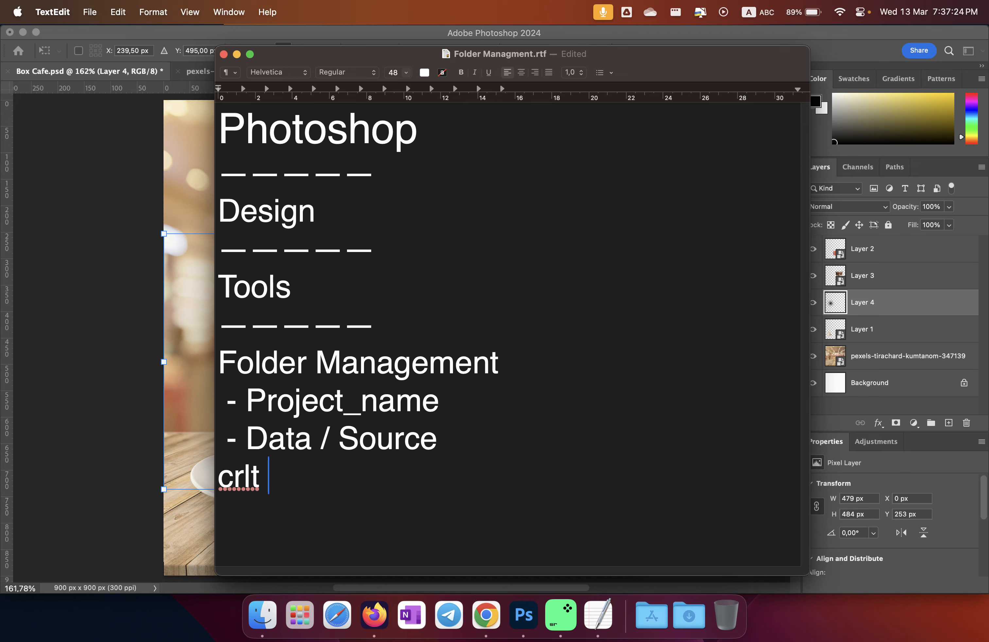
{"action": "type", "text": "+ T"}
{"action": "key", "text": "Return"}
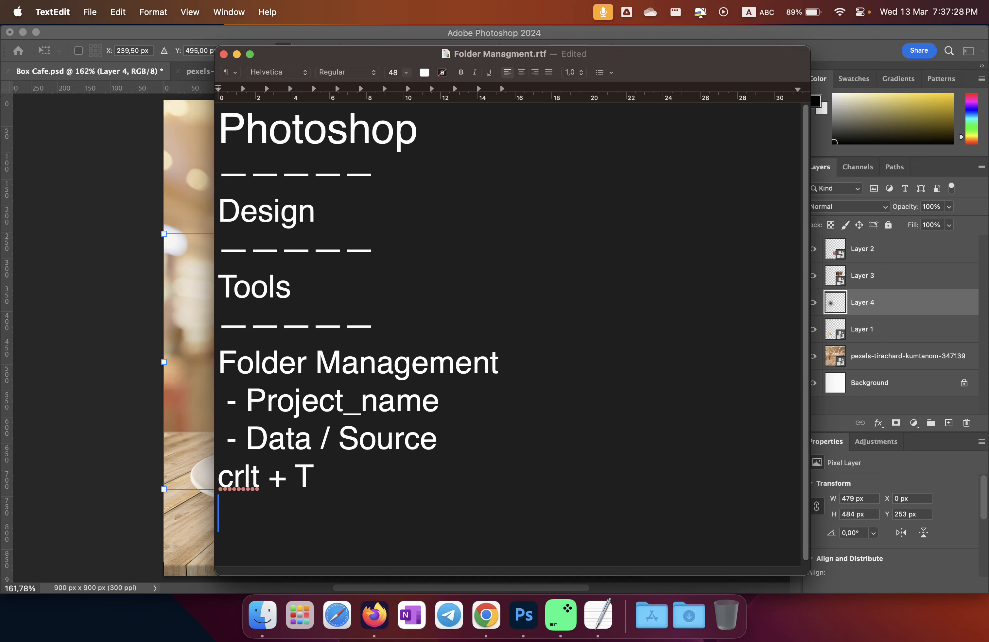
- Add the line "Shift" below "crlt + T" in the note and return to Photoshop
{"action": "type", "text": "Shi"}
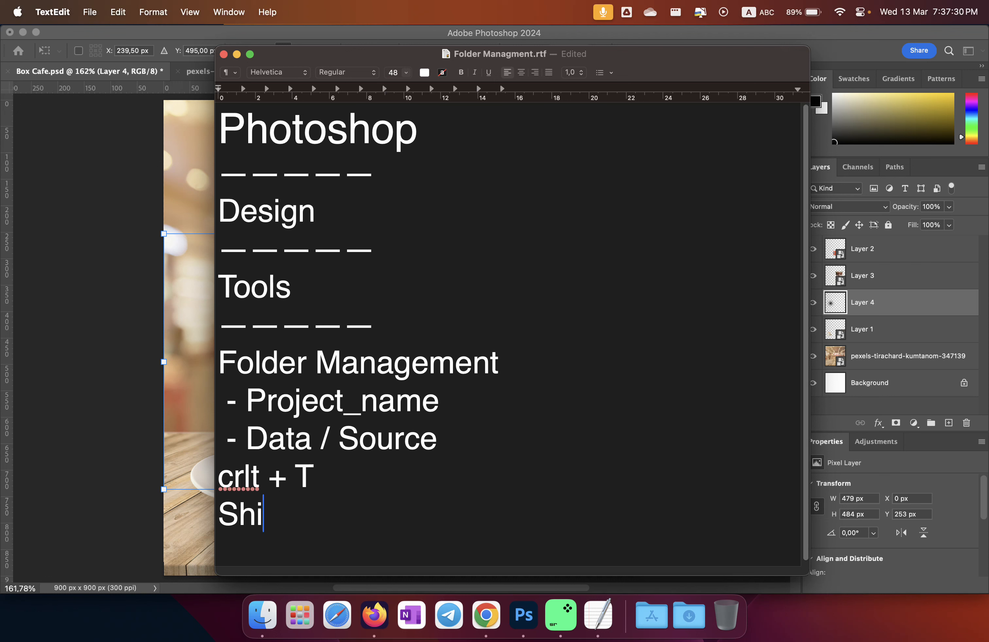
{"action": "type", "text": "ft"}
{"action": "left_click", "coordinate": [197, 355]}
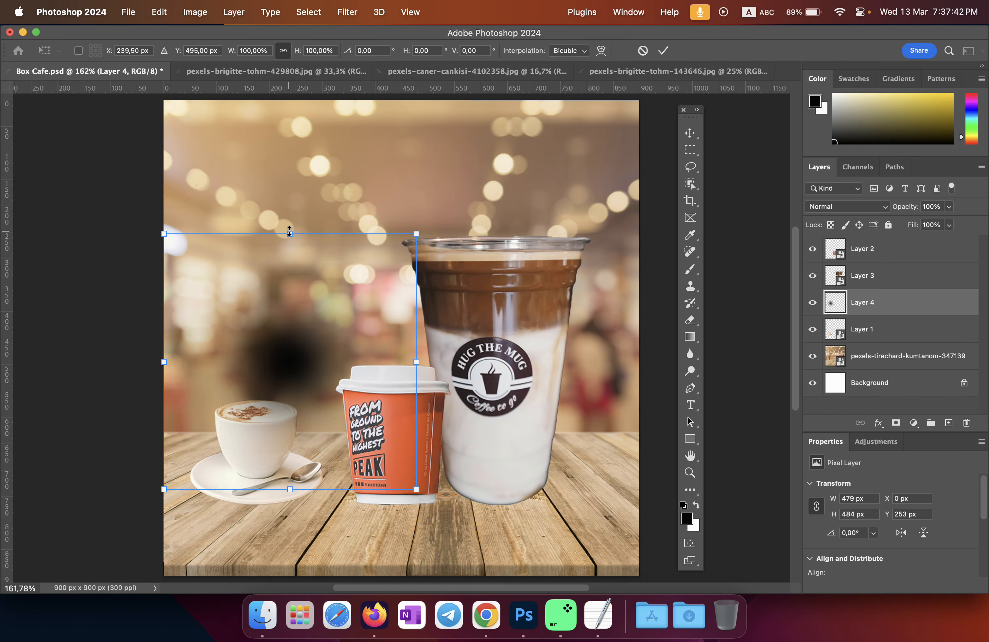
- Flatten the black dab into a shadow about 571 × 124 px under the saucer and place its layer beneath the cappuccino layer
{"action": "left_click_drag", "start_coordinate": [290, 233], "coordinate": [257, 500]}
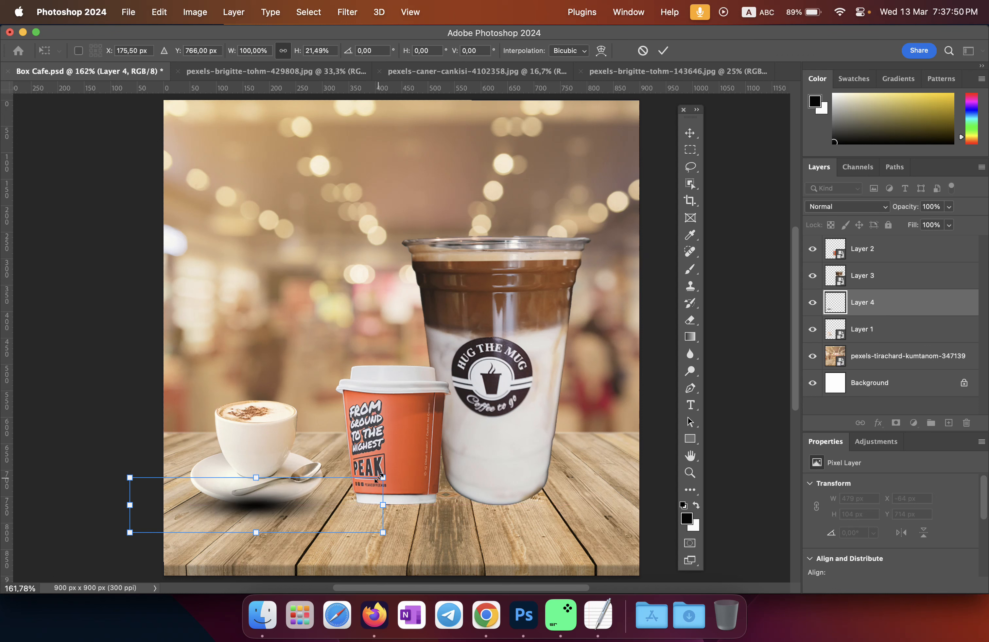
{"action": "left_click_drag", "start_coordinate": [383, 478], "coordinate": [434, 467]}
{"action": "left_click_drag", "start_coordinate": [282, 498], "coordinate": [260, 500]}
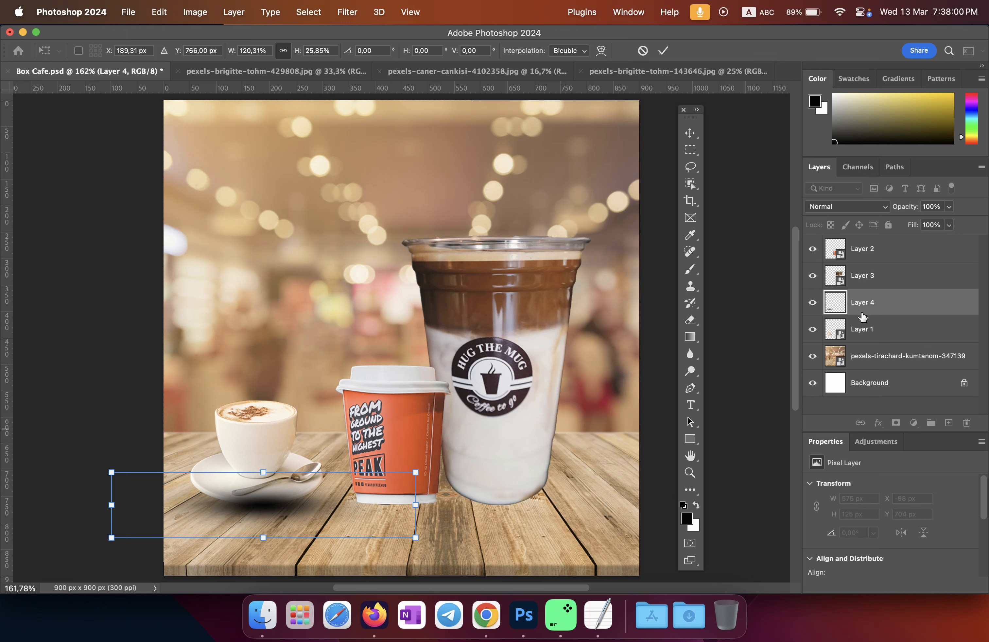
{"action": "key", "text": "Return"}
{"action": "key", "text": "b"}
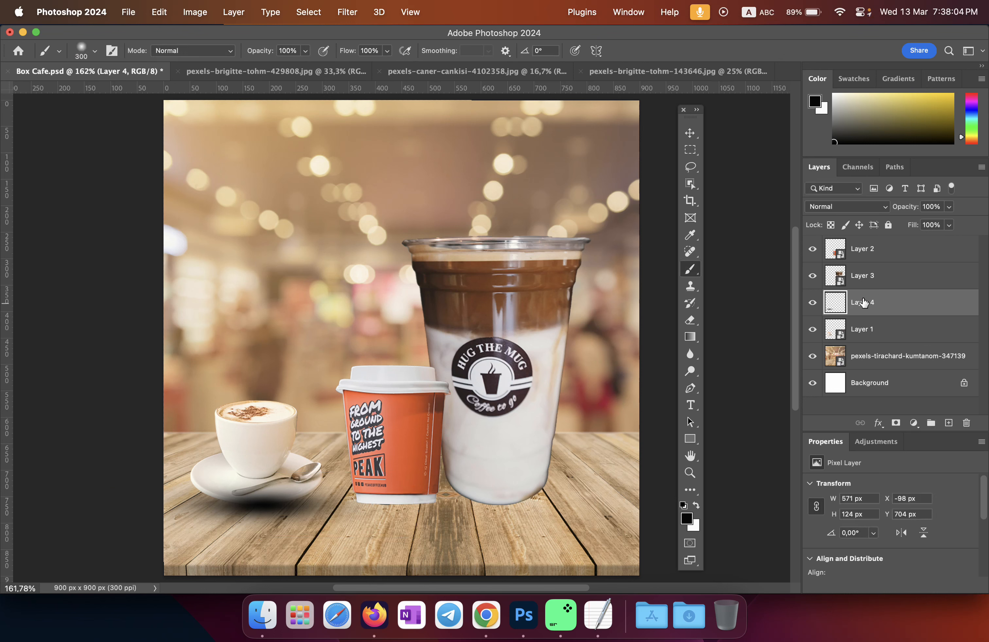
{"action": "left_click_drag", "start_coordinate": [863, 303], "coordinate": [860, 339]}
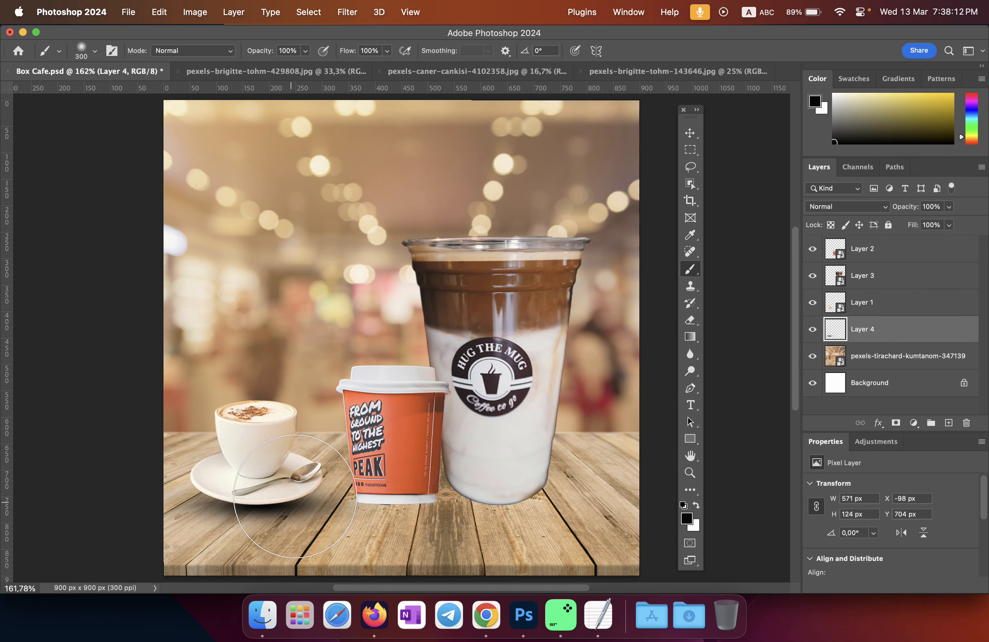
- Duplicate the saucer's shadow twice with the Move tool, placing one copy under the orange cup and another under the iced coffee cup
{"action": "key", "text": "v"}
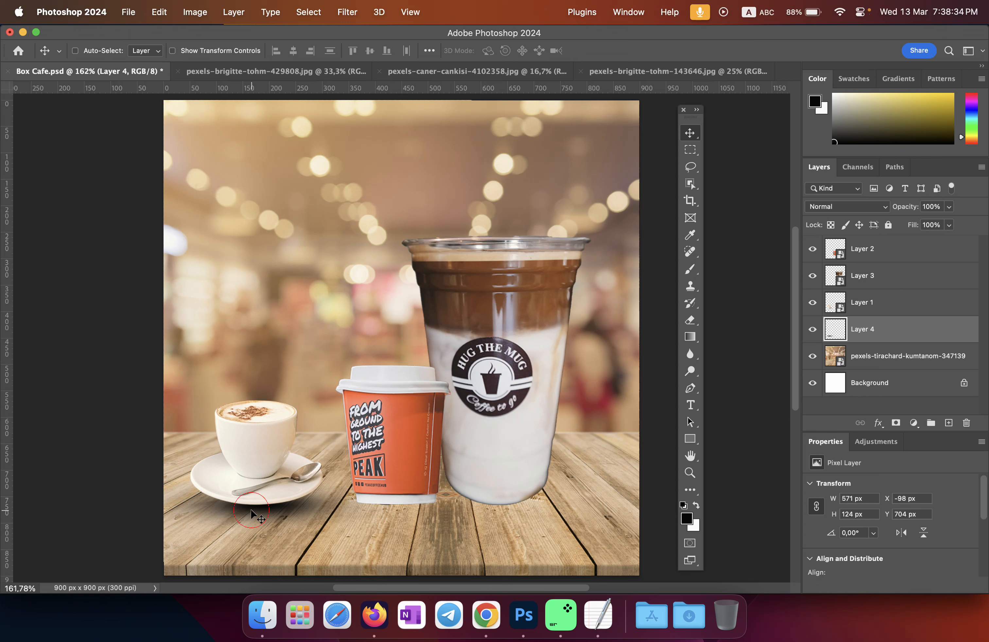
{"action": "mouse_move", "coordinate": [251, 515]}
{"action": "left_mouse_down"}
{"action": "mouse_move", "coordinate": [280, 513]}
{"action": "mouse_move", "coordinate": [270, 542]}
{"action": "mouse_move", "coordinate": [252, 539]}
{"action": "mouse_move", "coordinate": [366, 542]}
{"action": "mouse_move", "coordinate": [251, 528]}
{"action": "mouse_move", "coordinate": [255, 516]}
{"action": "left_mouse_up"}
{"action": "left_click_drag", "start_coordinate": [255, 517], "coordinate": [388, 515]}
{"action": "left_click_drag", "start_coordinate": [388, 517], "coordinate": [390, 513]}
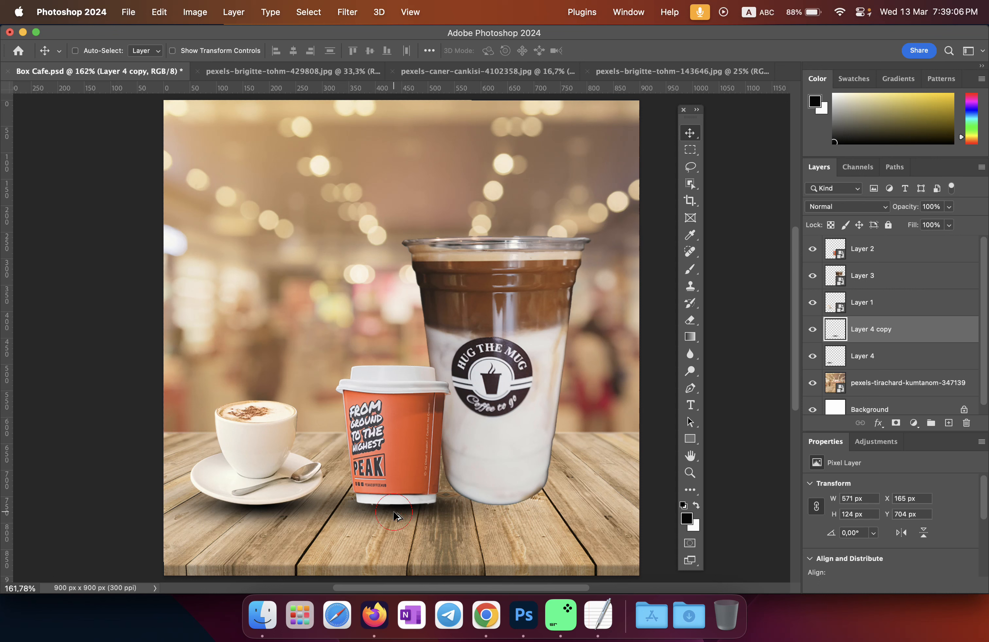
{"action": "left_click_drag", "start_coordinate": [394, 517], "coordinate": [497, 518]}
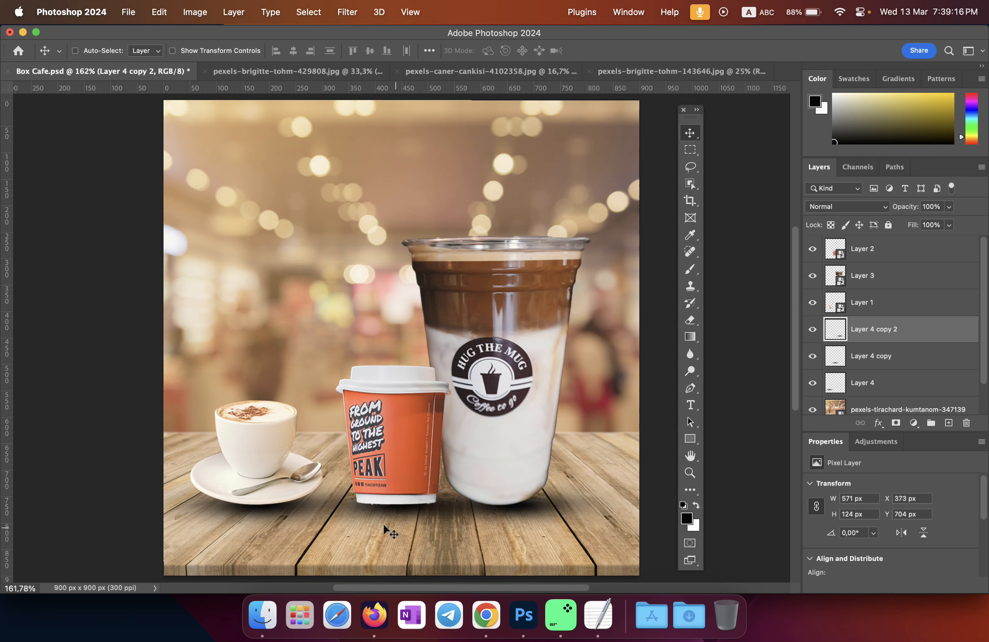
- Select the shadow layer under the orange cup directly from the canvas
{"action": "left_click", "coordinate": [397, 512]}
{"action": "right_click", "coordinate": [396, 511]}
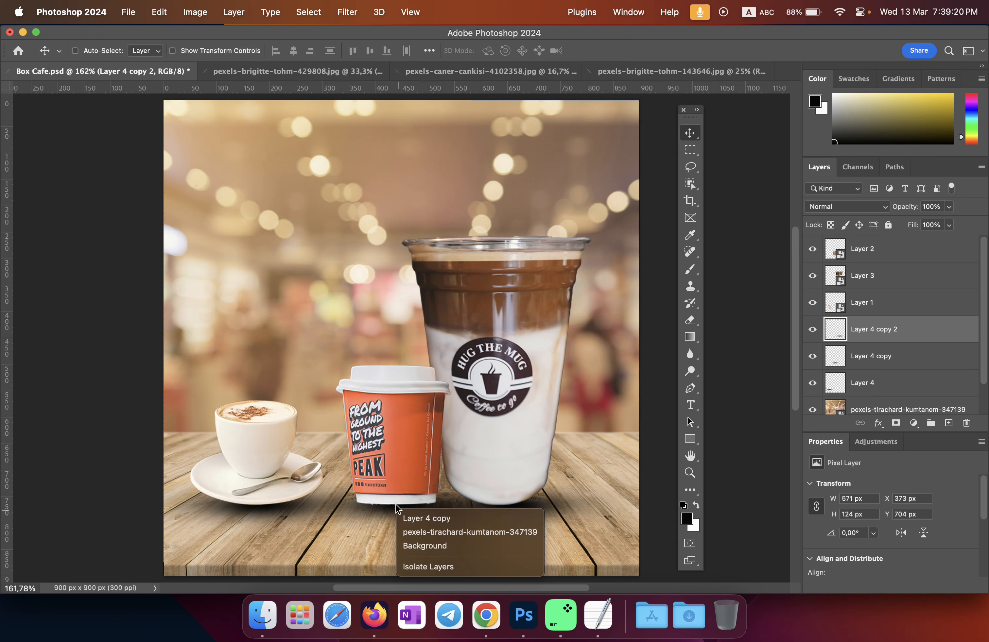
{"action": "key", "text": "Escape"}
{"action": "left_click", "coordinate": [391, 509], "text": "super"}
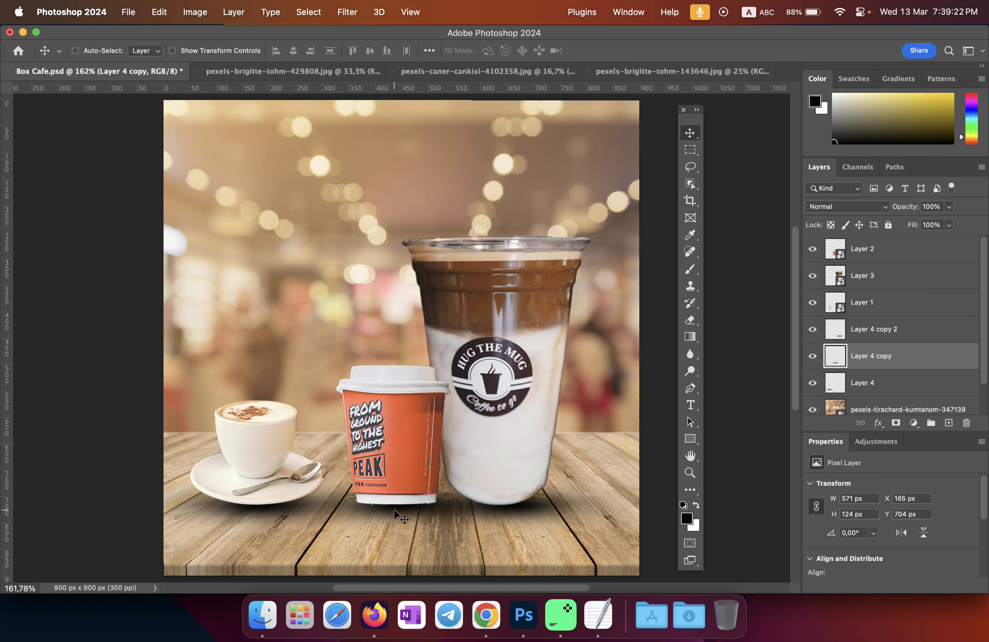
{"action": "left_click_drag", "start_coordinate": [395, 510], "coordinate": [393, 515]}
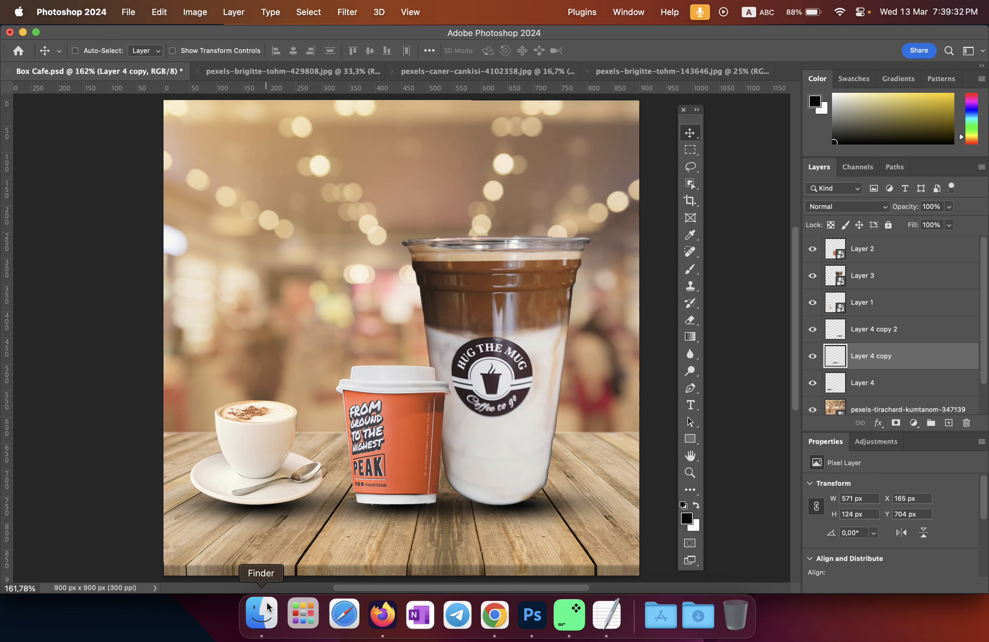
- Switch to Finder and place Box Cafe Logo.png from the Link folder into the Box Cafe document
{"action": "left_click", "coordinate": [262, 613]}
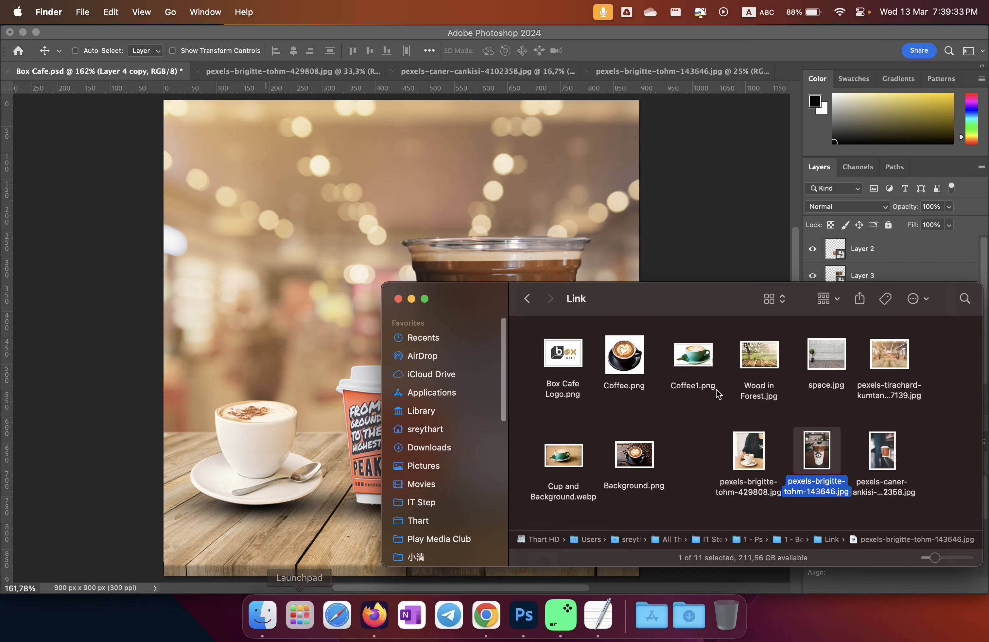
{"action": "left_click", "coordinate": [562, 364]}
{"action": "left_click_drag", "start_coordinate": [562, 364], "coordinate": [296, 192]}
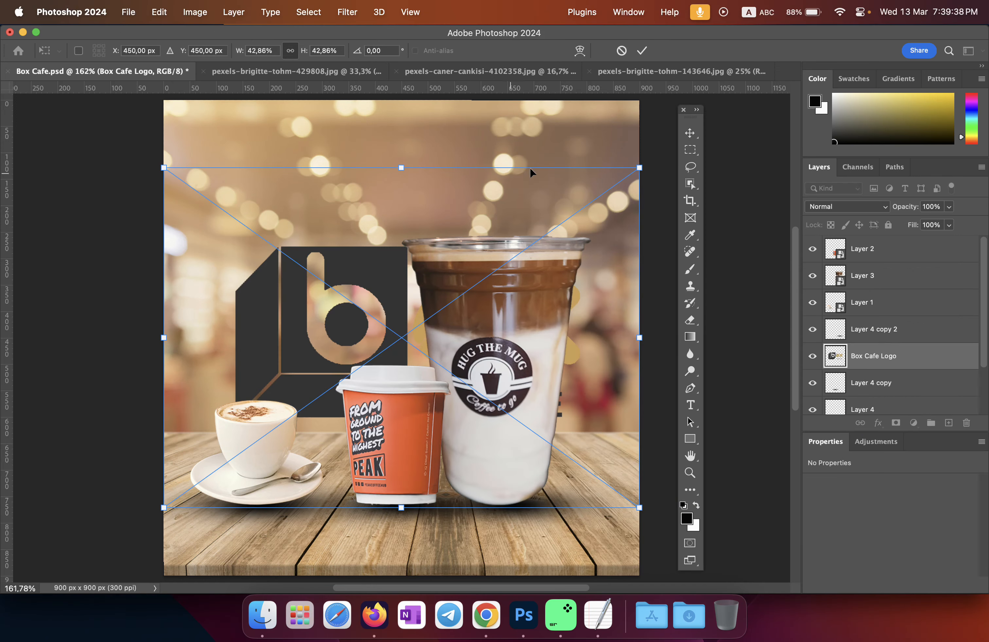
- Scale the logo to about 11.78% and position it in the upper-right corner of the canvas
{"action": "left_click_drag", "start_coordinate": [638, 167], "coordinate": [303, 408]}
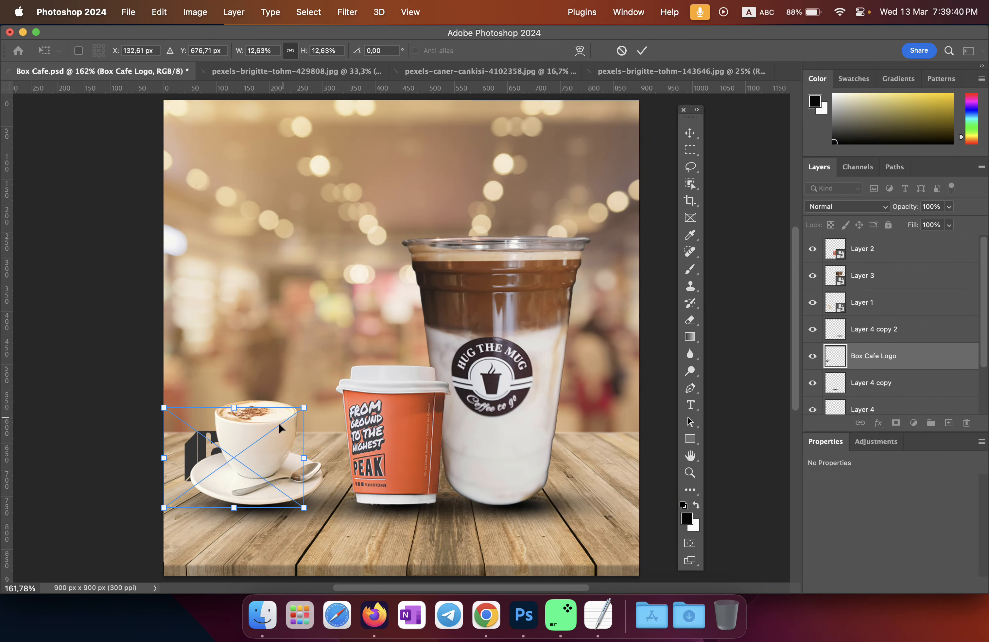
{"action": "left_click_drag", "start_coordinate": [249, 426], "coordinate": [584, 151]}
{"action": "left_click_drag", "start_coordinate": [639, 101], "coordinate": [629, 107]}
{"action": "left_click_drag", "start_coordinate": [596, 144], "coordinate": [596, 142]}
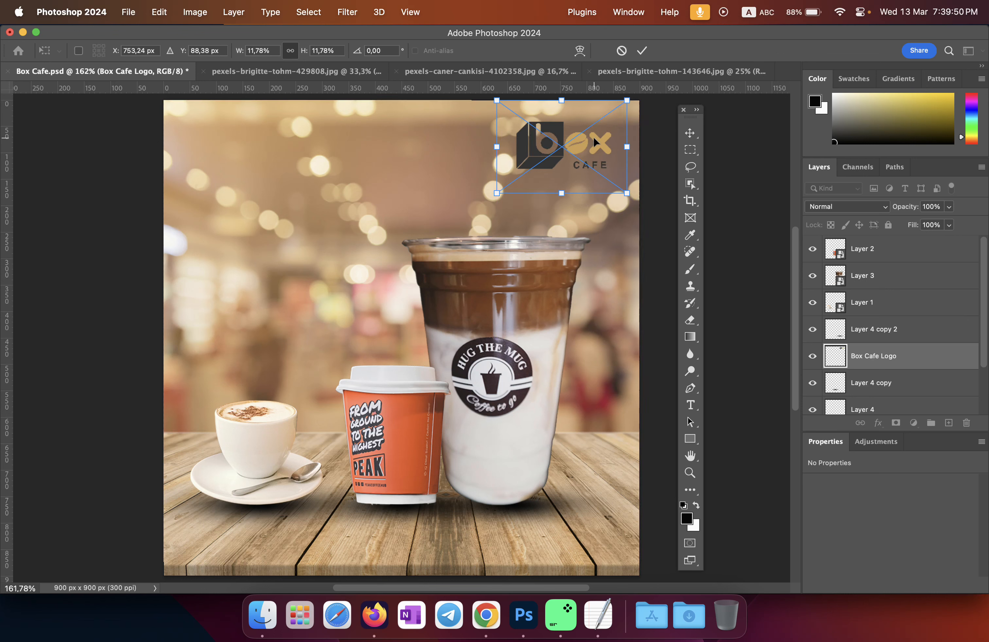
{"action": "left_click", "coordinate": [642, 50]}
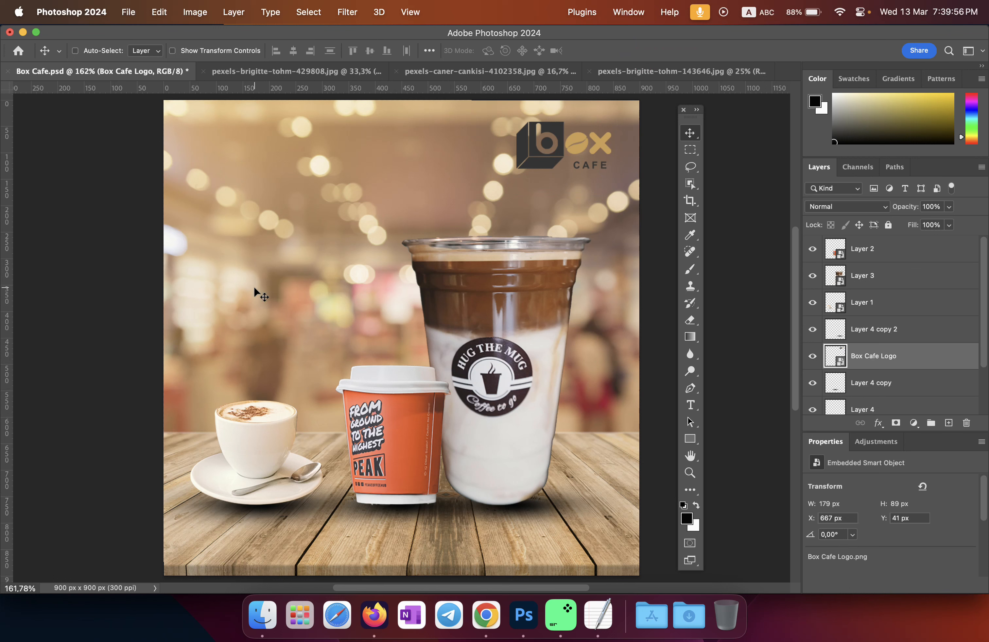
- Save Box Cafe.psd with Maximize Compatibility enabled
{"action": "left_click", "coordinate": [127, 11]}
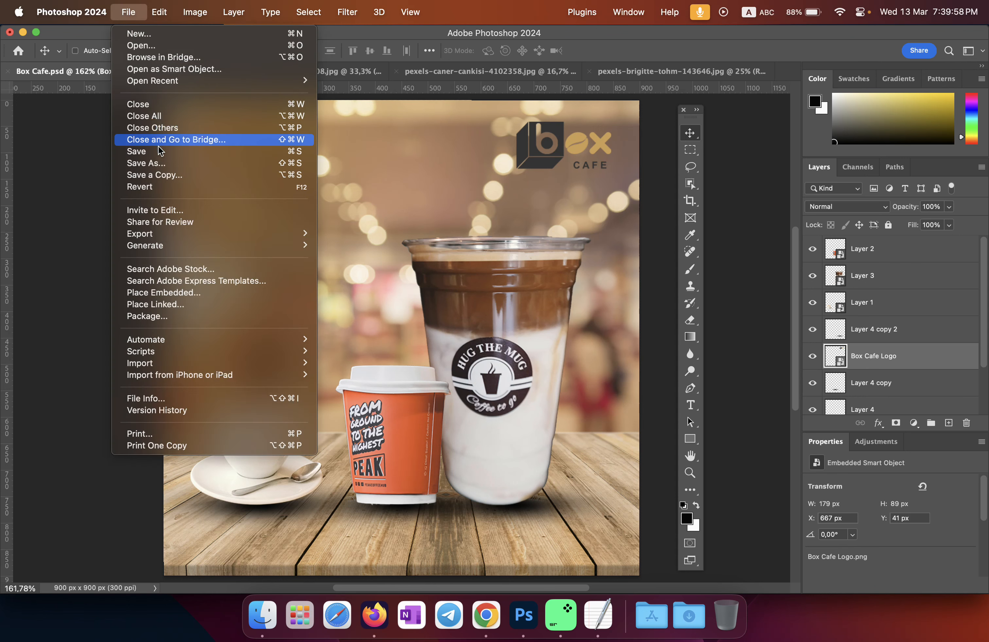
{"action": "left_click", "coordinate": [159, 152]}
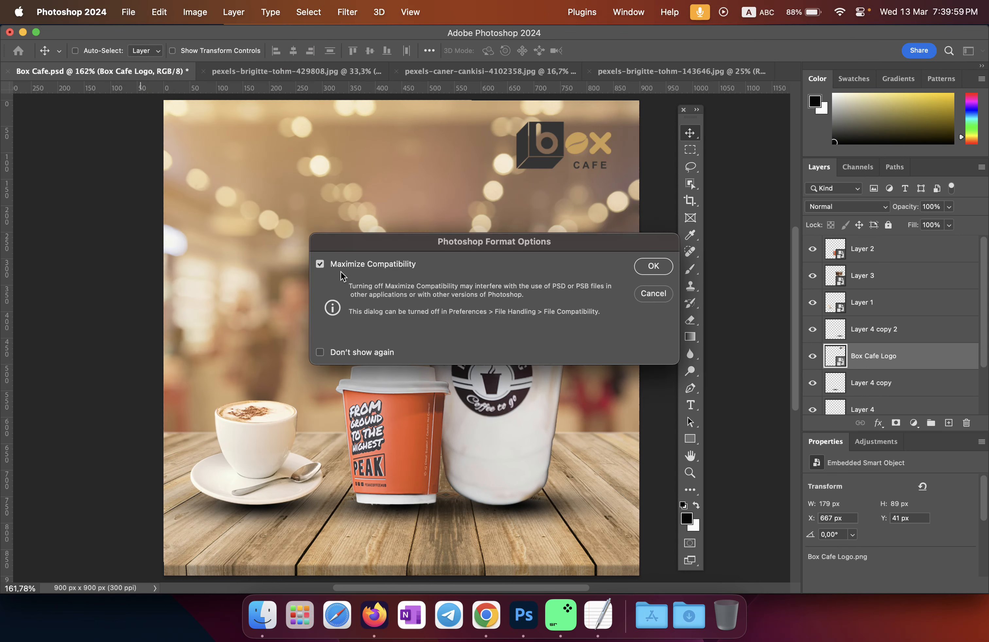
{"action": "left_click", "coordinate": [654, 267]}
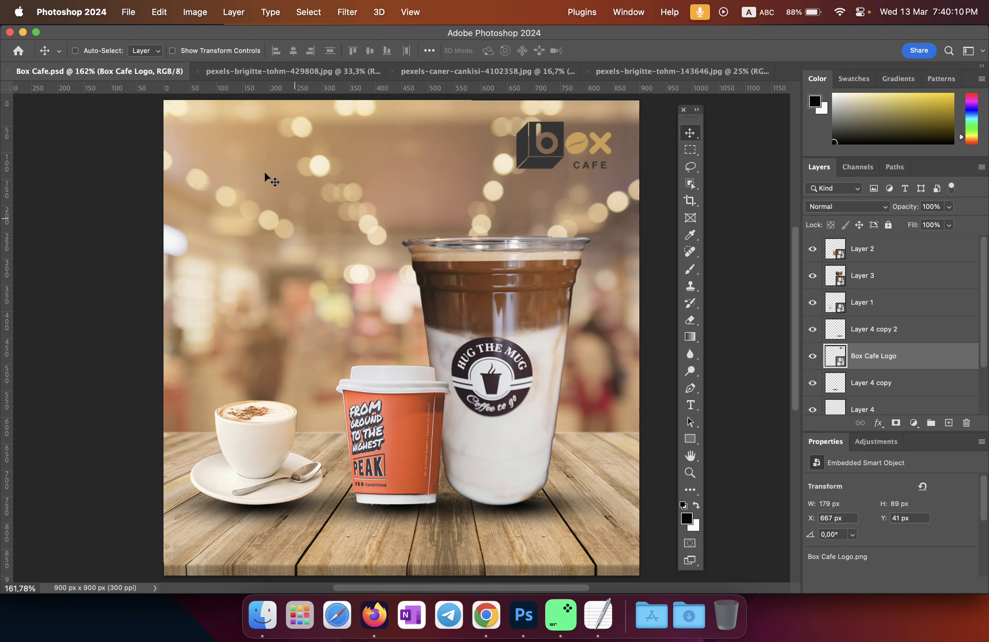
- Start saving a copy of the document and check the existing export file names in the Ex folder in Finder
{"action": "left_click", "coordinate": [130, 13]}
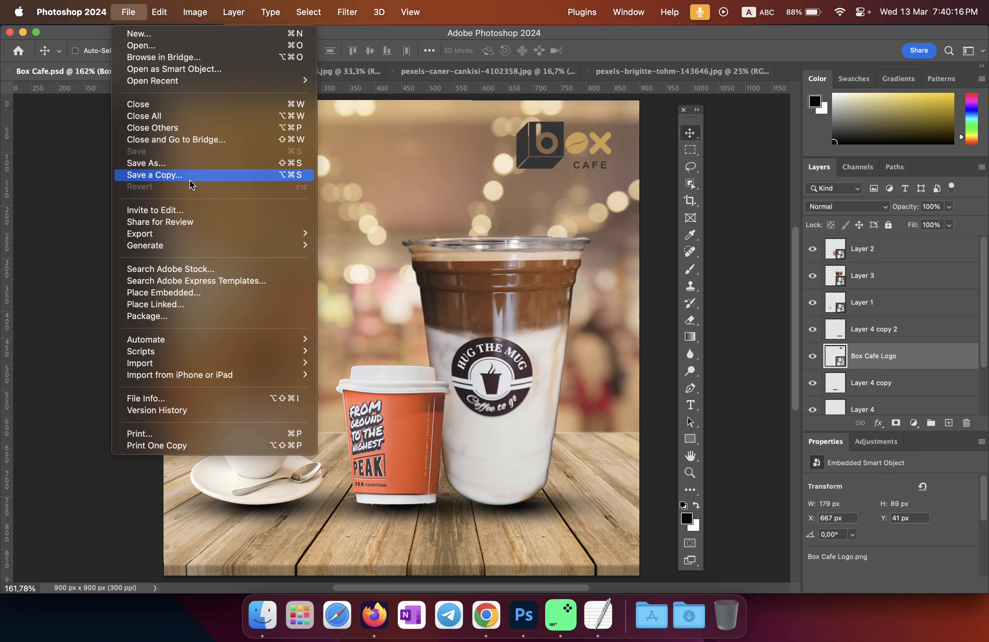
{"action": "left_click", "coordinate": [160, 175]}
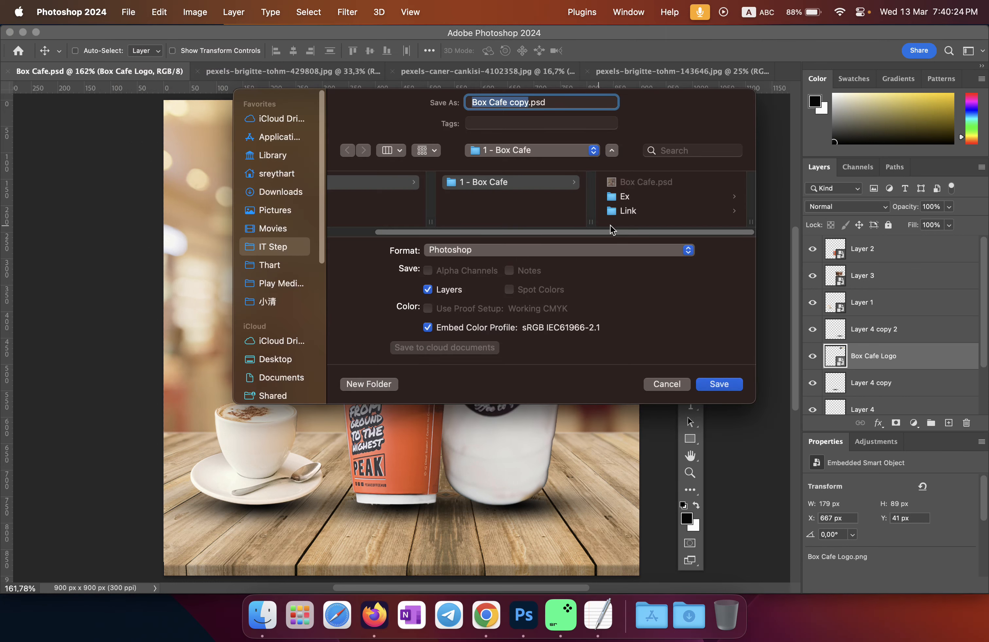
{"action": "left_click", "coordinate": [528, 103]}
{"action": "left_click", "coordinate": [262, 616]}
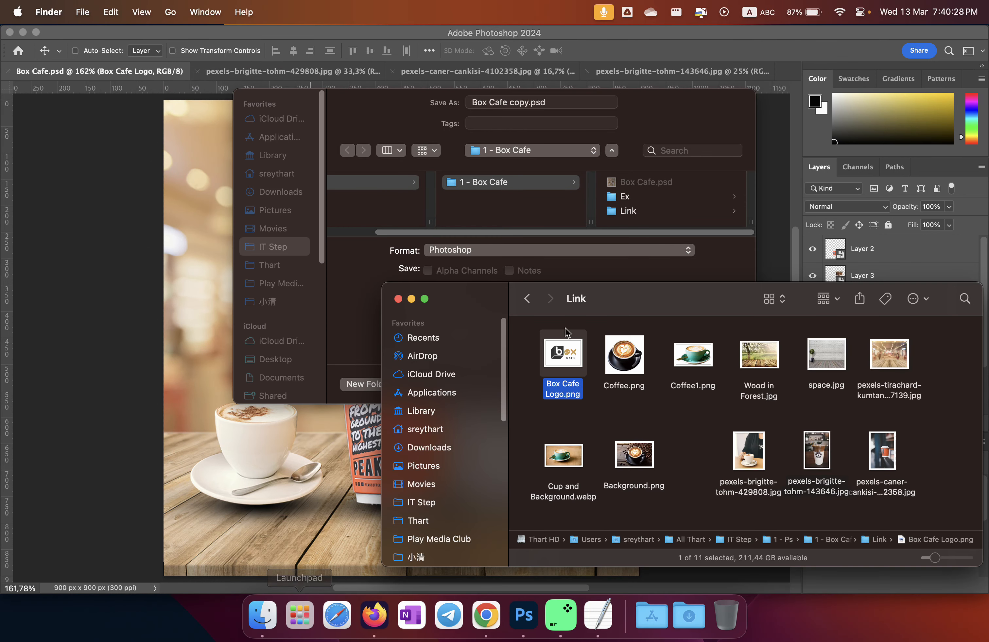
{"action": "left_click", "coordinate": [527, 298]}
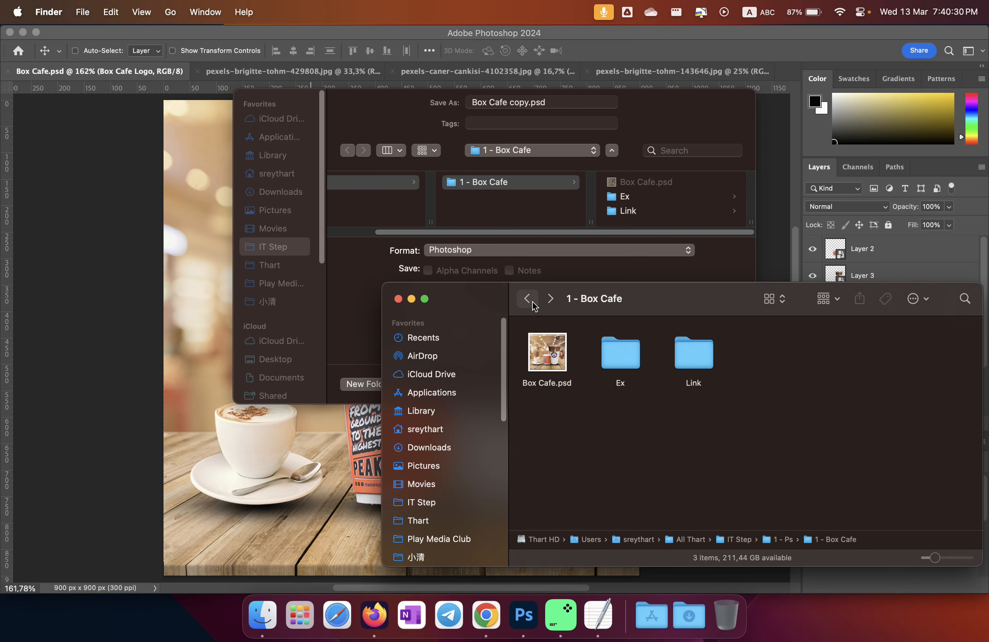
{"action": "double_click", "coordinate": [624, 359]}
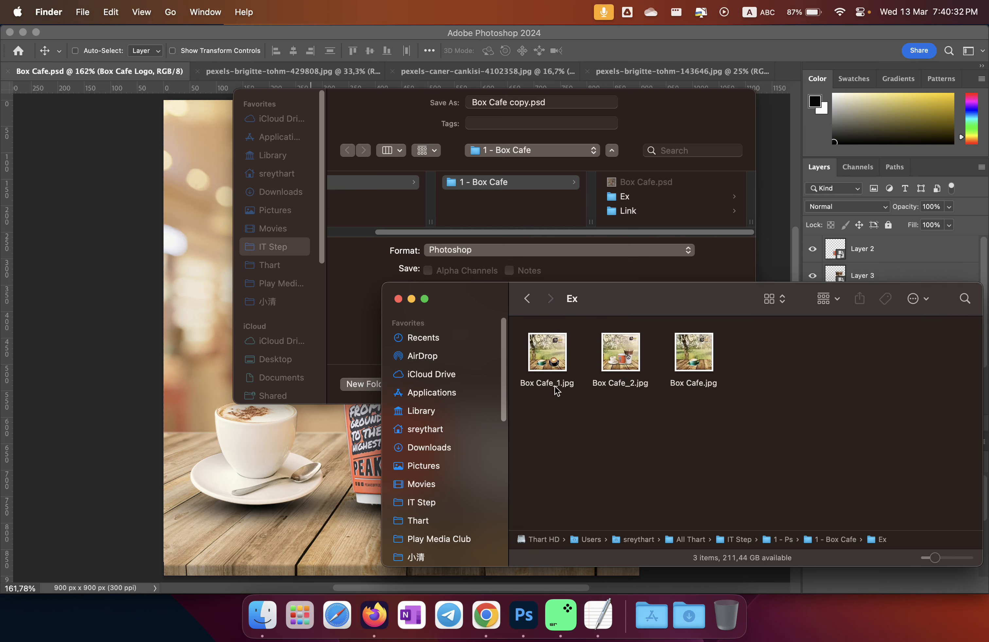
{"action": "left_click", "coordinate": [630, 390]}
{"action": "left_click", "coordinate": [693, 389]}
{"action": "left_click", "coordinate": [631, 388]}
{"action": "left_click", "coordinate": [564, 388]}
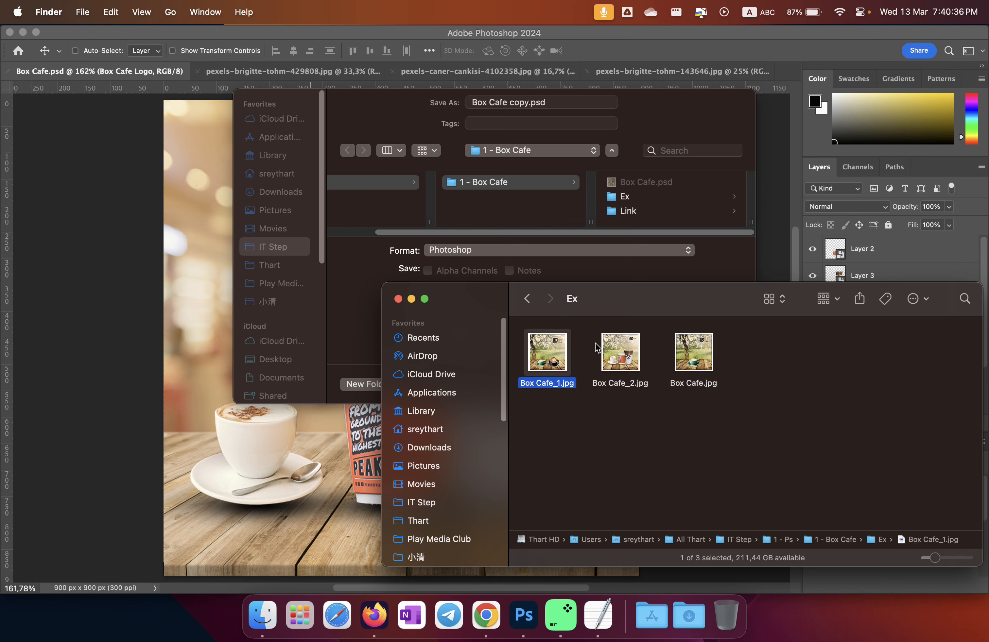
- Return to Photoshop's save dialog, name the copy Box Cafe_3 and set its format to JPEG
{"action": "left_click", "coordinate": [529, 104]}
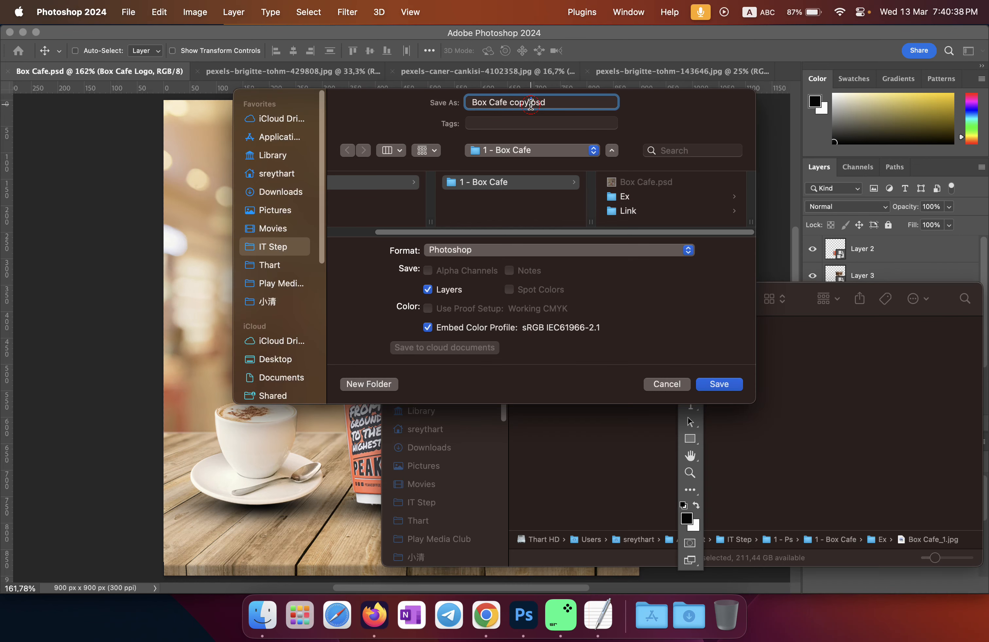
{"action": "key", "text": "BackSpace"}
{"action": "key", "text": "BackSpace"}
{"action": "key", "text": "BackSpace"}
{"action": "key", "text": "BackSpace"}
{"action": "key", "text": "BackSpace"}
{"action": "type", "text": "_3"}
{"action": "left_click", "coordinate": [534, 251]}
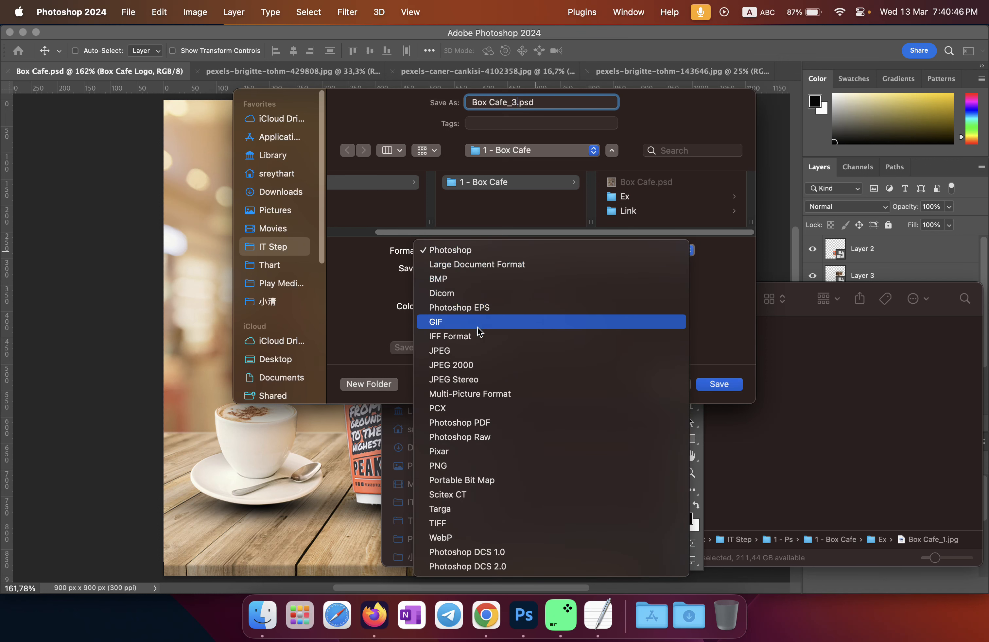
{"action": "left_click", "coordinate": [451, 352]}
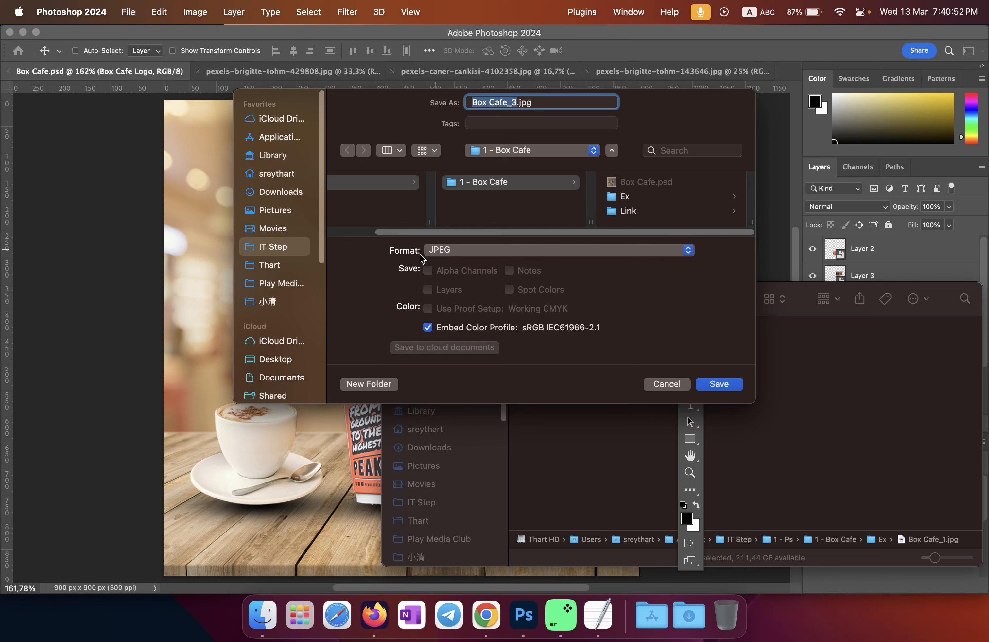
- Save the JPEG copy in the Ex folder inside 1 - Ps / 1 - Box Cafe at Maximum quality 12, Progressive
{"action": "left_click", "coordinate": [279, 249]}
{"action": "left_click", "coordinate": [359, 185]}
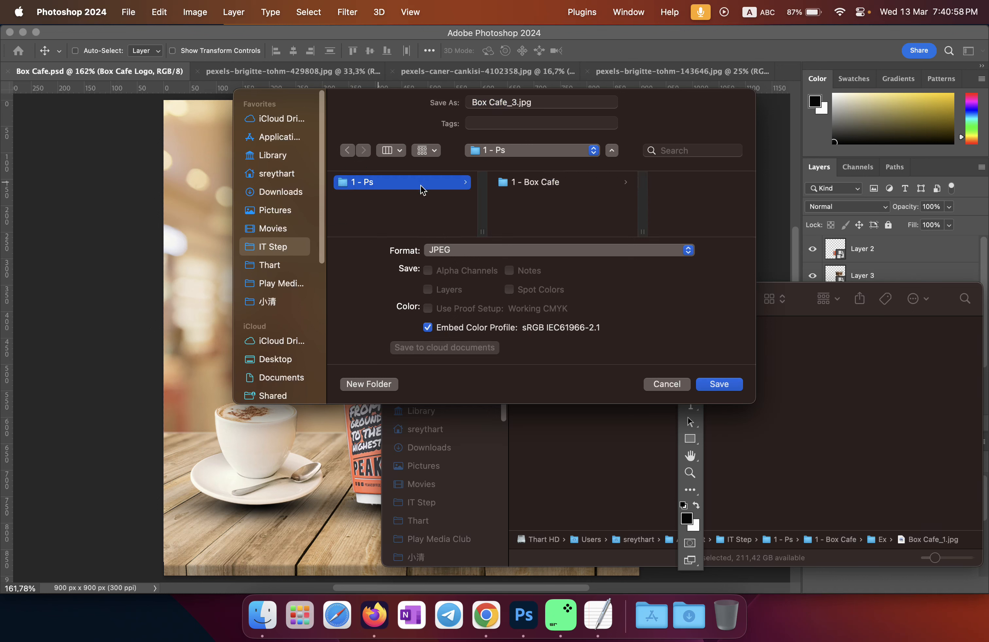
{"action": "left_click", "coordinate": [547, 185]}
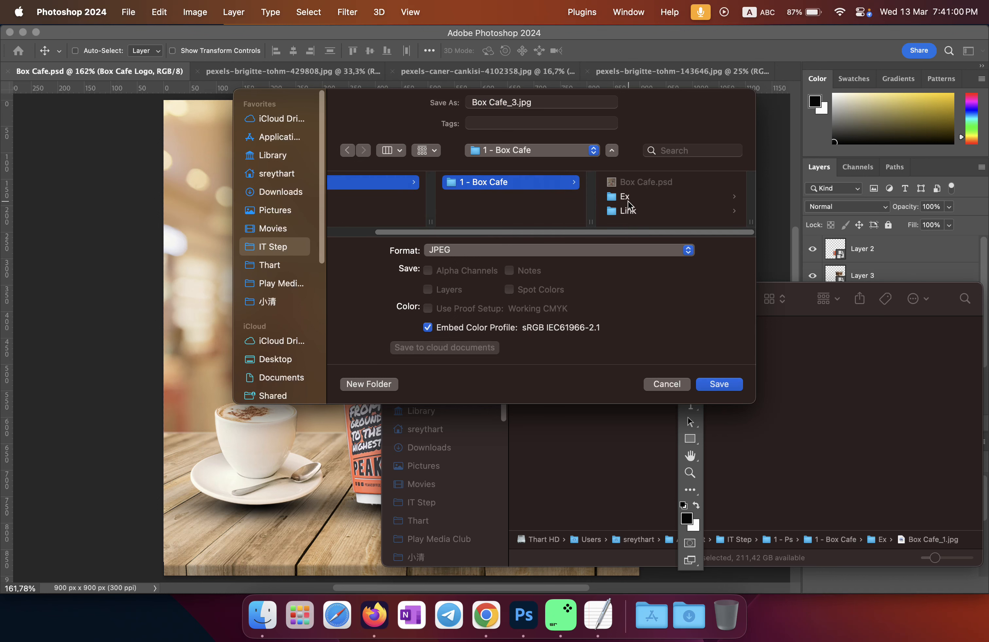
{"action": "left_click", "coordinate": [634, 196]}
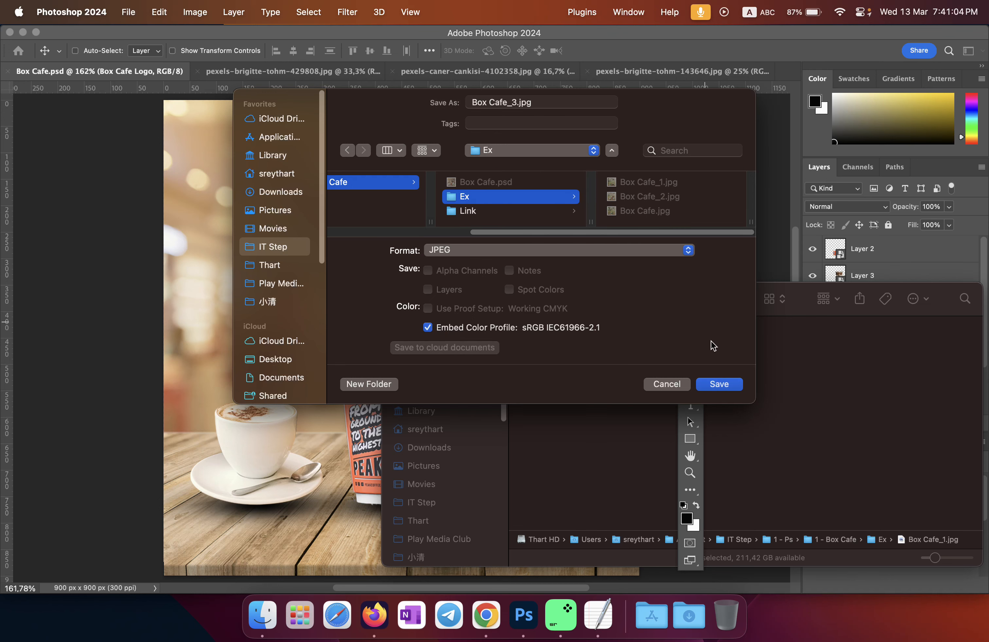
{"action": "left_click", "coordinate": [717, 385]}
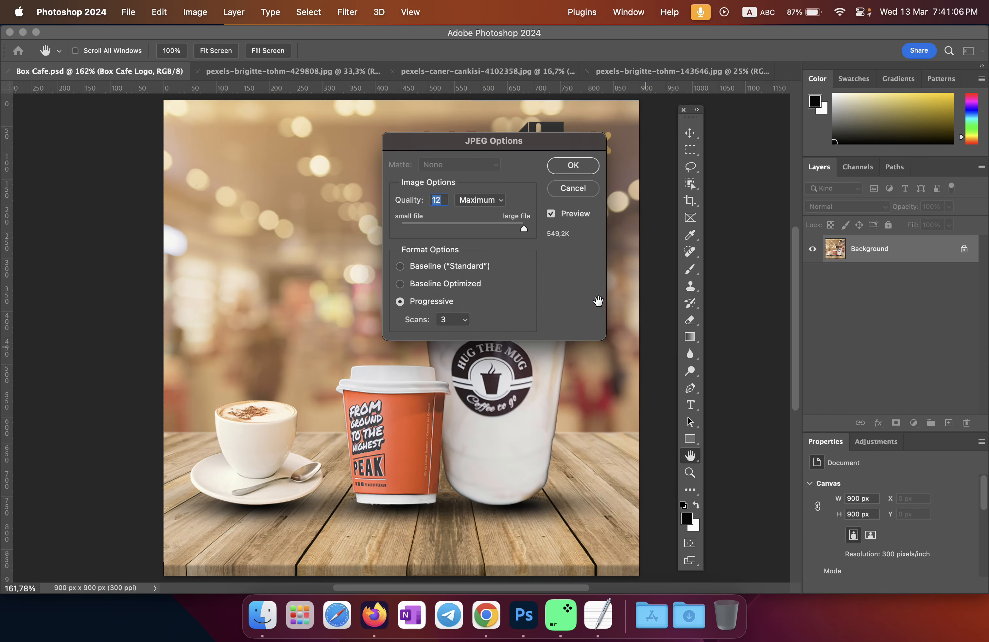
{"action": "mouse_move", "coordinate": [525, 229]}
{"action": "left_mouse_down"}
{"action": "mouse_move", "coordinate": [489, 230]}
{"action": "mouse_move", "coordinate": [536, 229]}
{"action": "mouse_move", "coordinate": [467, 228]}
{"action": "mouse_move", "coordinate": [541, 231]}
{"action": "left_mouse_up"}
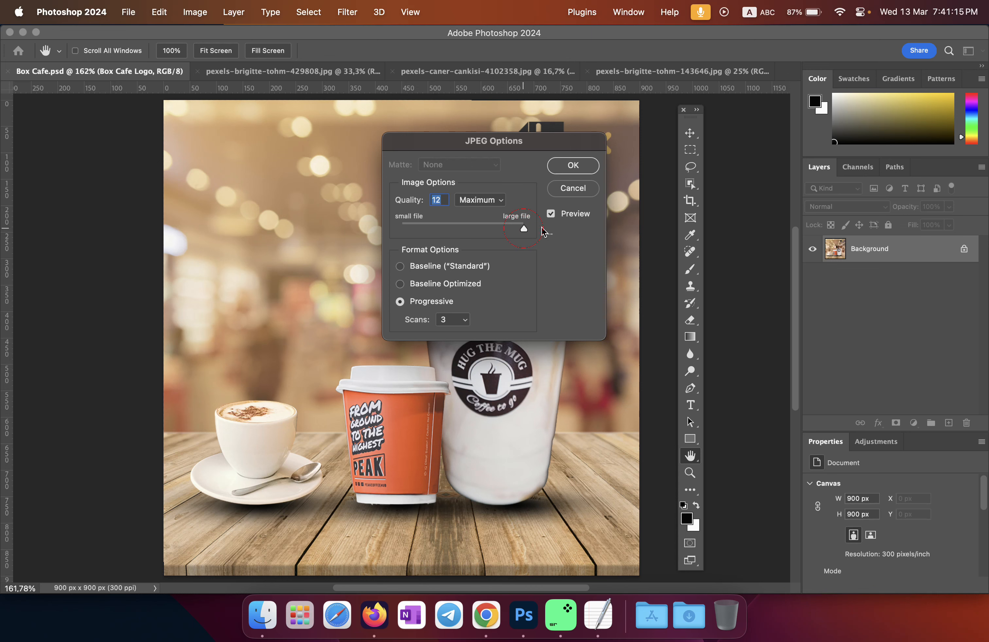
{"action": "left_click", "coordinate": [584, 165]}
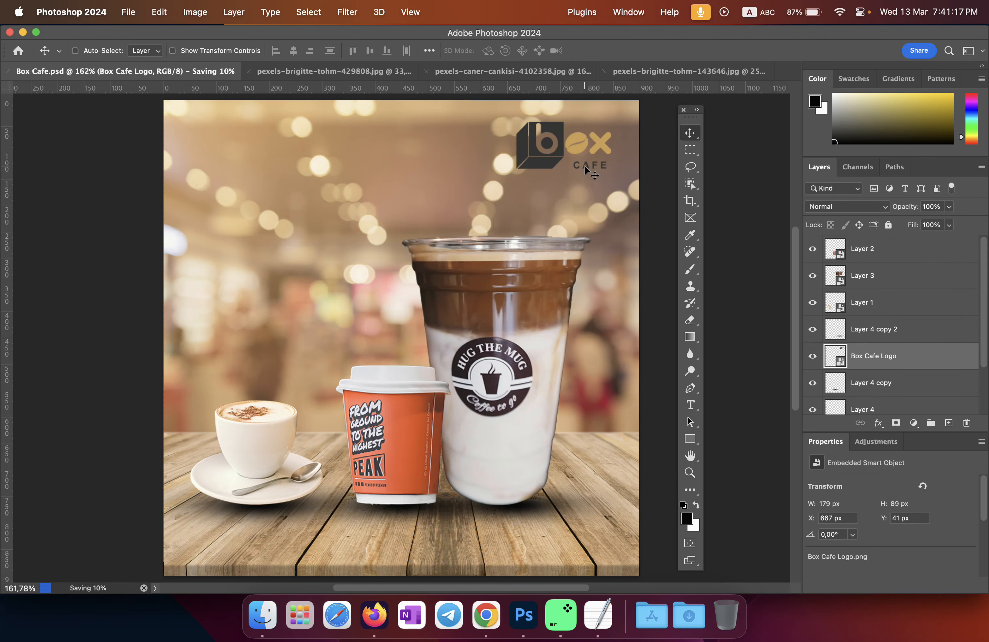
- Minimize the Photoshop and TextEdit windows and preview the exported Box Cafe_3.jpg in Finder's Ex folder
{"action": "left_click", "coordinate": [23, 32]}
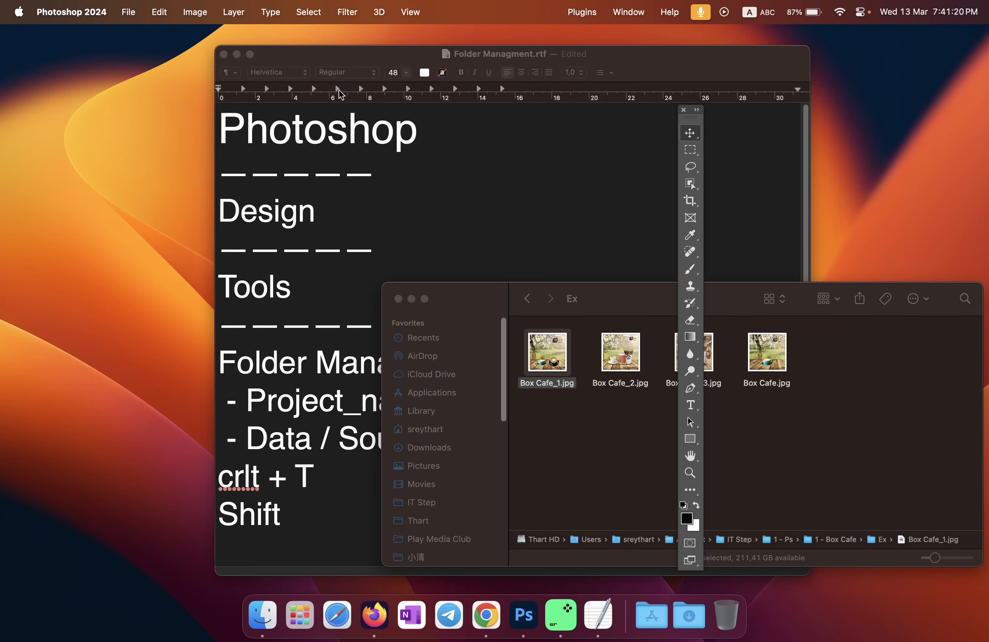
{"action": "left_click", "coordinate": [237, 54]}
{"action": "left_click_drag", "start_coordinate": [596, 316], "coordinate": [555, 208]}
{"action": "left_click", "coordinate": [594, 320]}
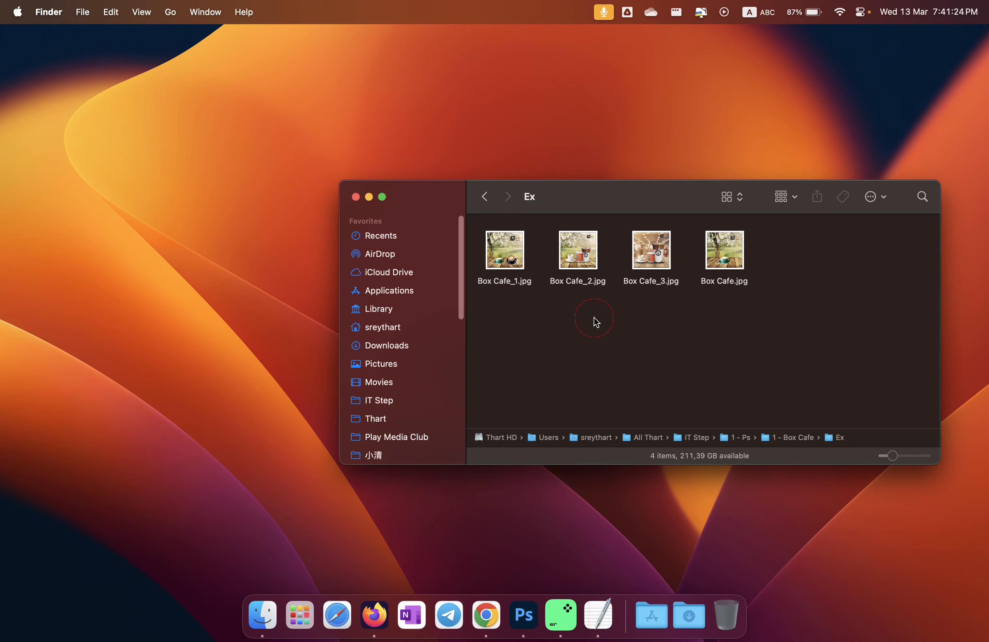
{"action": "left_click", "coordinate": [663, 258]}
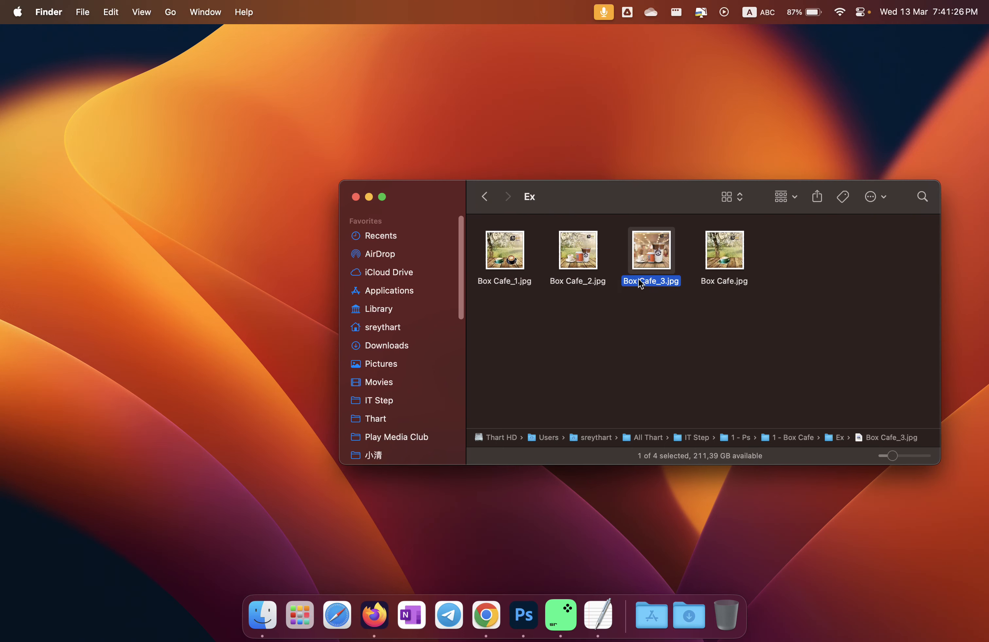
{"action": "key", "text": "space"}
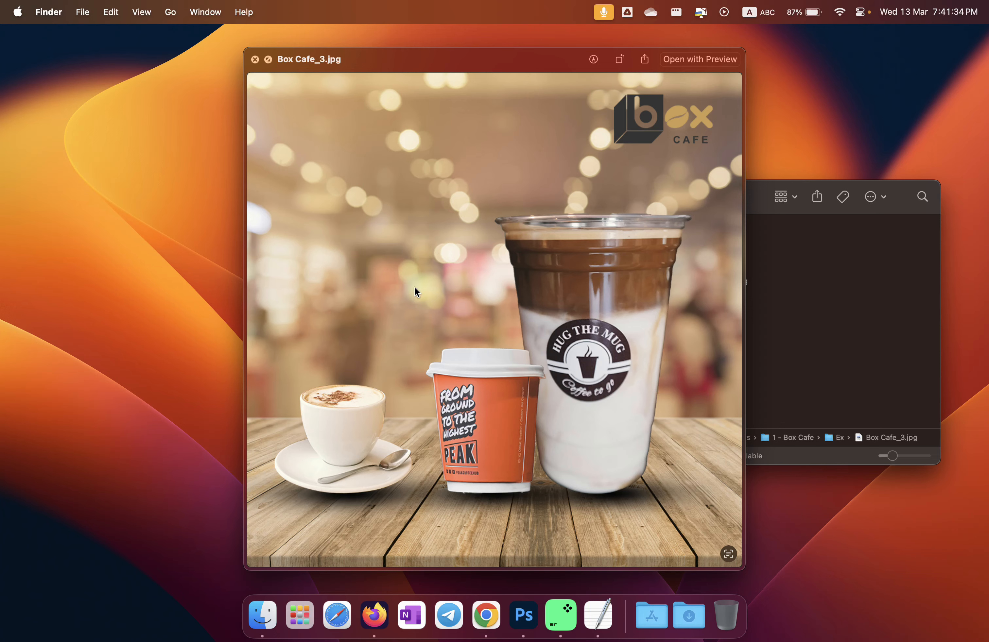
{"action": "key", "text": "space"}
{"action": "left_click", "coordinate": [638, 367]}
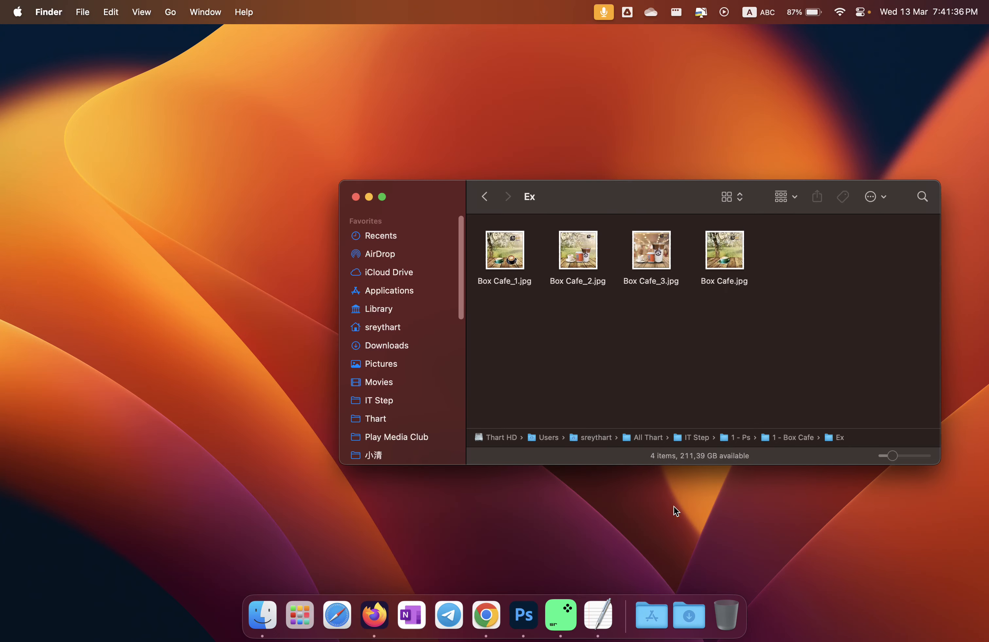
- Restore Photoshop, review Folder Managment.rtf and Note Project.rtf in TextEdit, and minimize both notes
{"action": "left_click", "coordinate": [515, 615]}
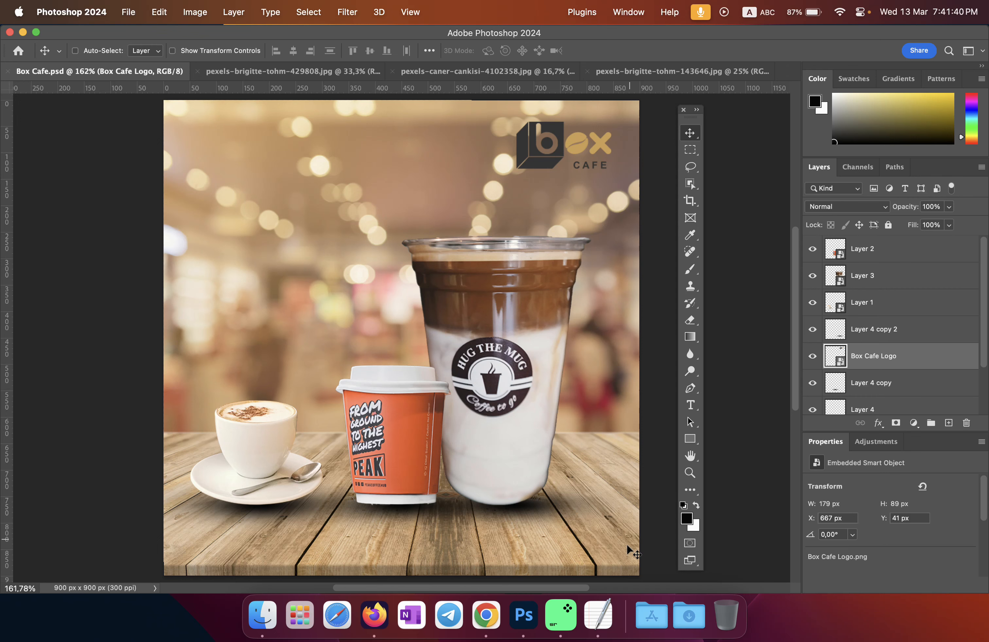
{"action": "left_click", "coordinate": [597, 616]}
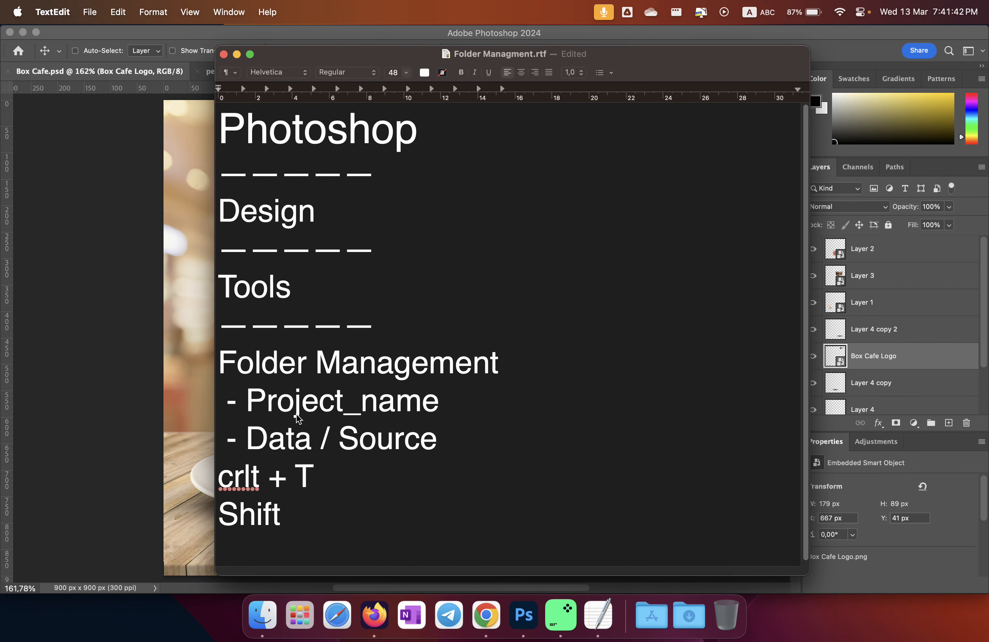
{"action": "right_click", "coordinate": [607, 619]}
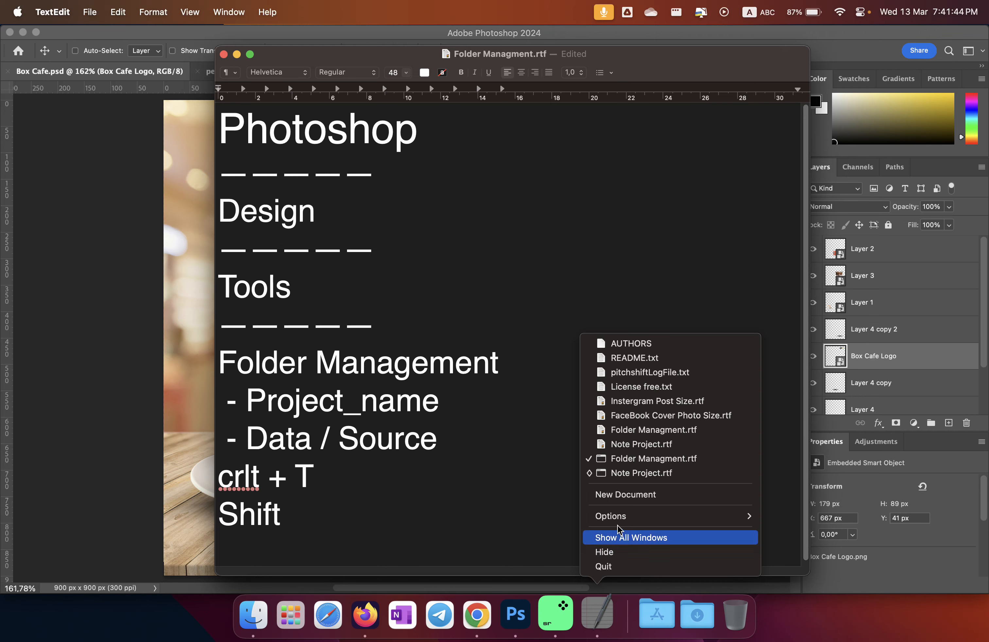
{"action": "left_click", "coordinate": [621, 474]}
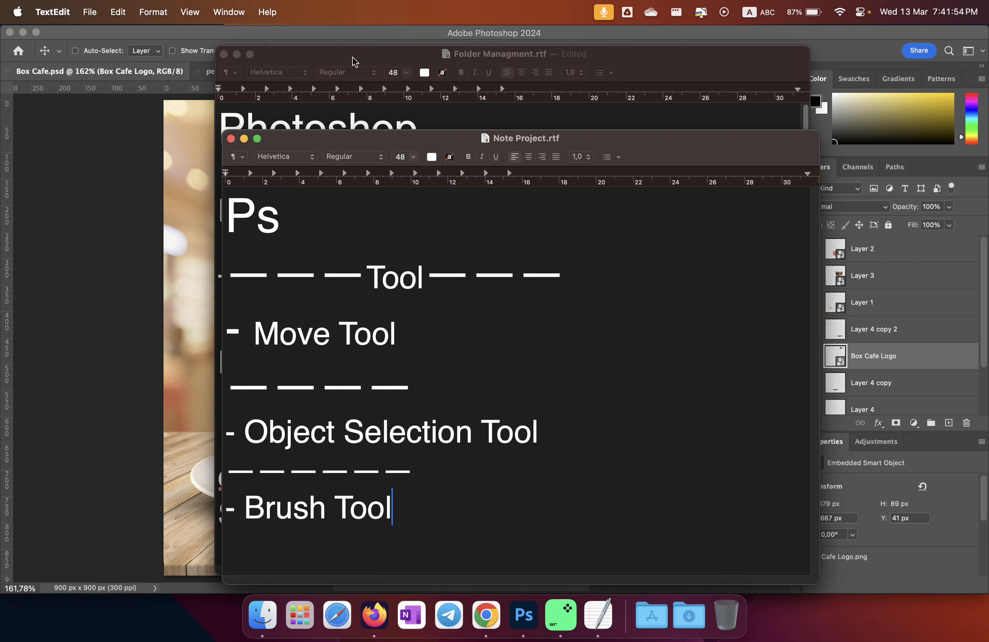
{"action": "left_click", "coordinate": [237, 54]}
{"action": "left_click", "coordinate": [245, 138]}
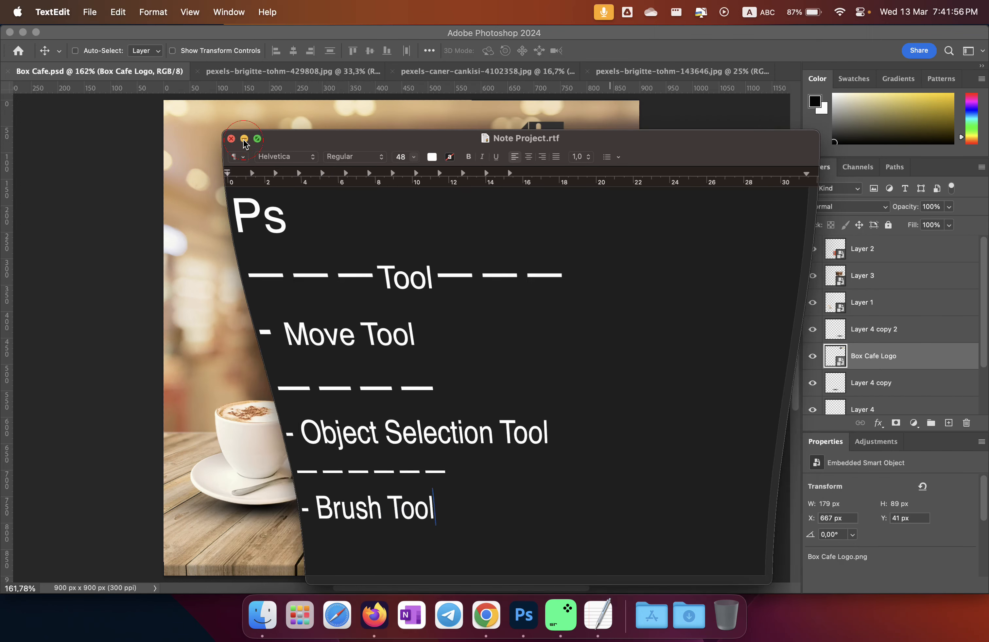